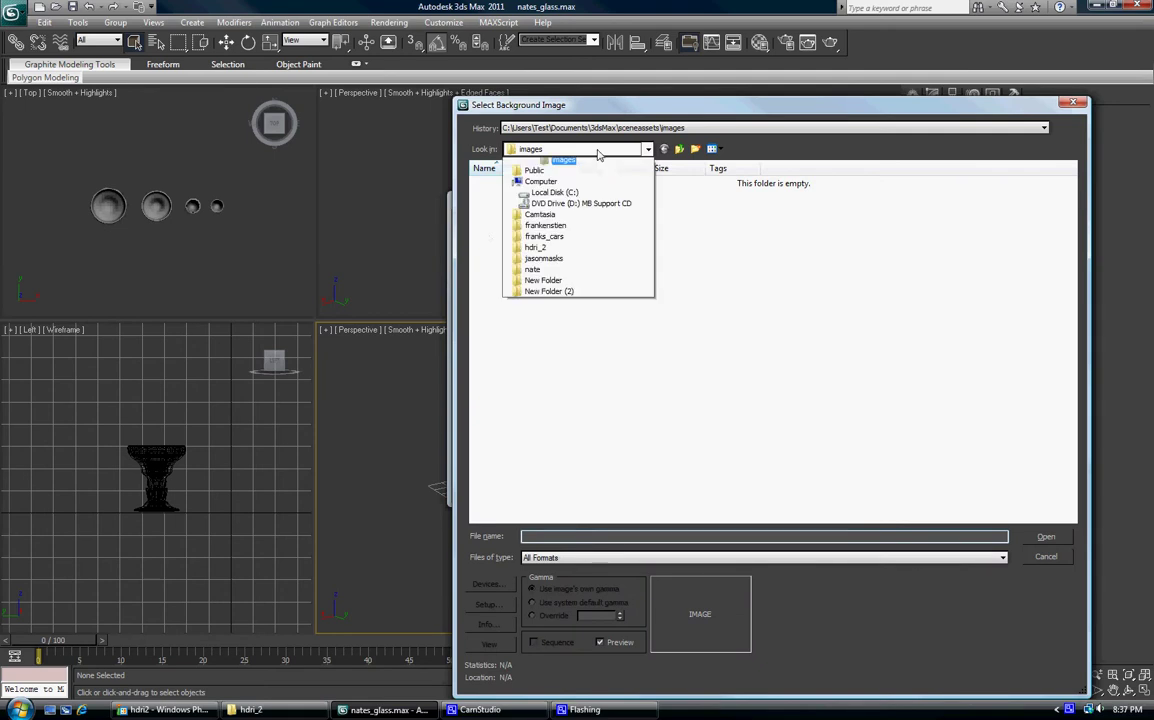
Step: Load hdri0063_wide_01_55mm from the hdri_2 folder as the background of the active Perspective viewport
left_click(578, 321)
scroll(675, 391, "down", 3)
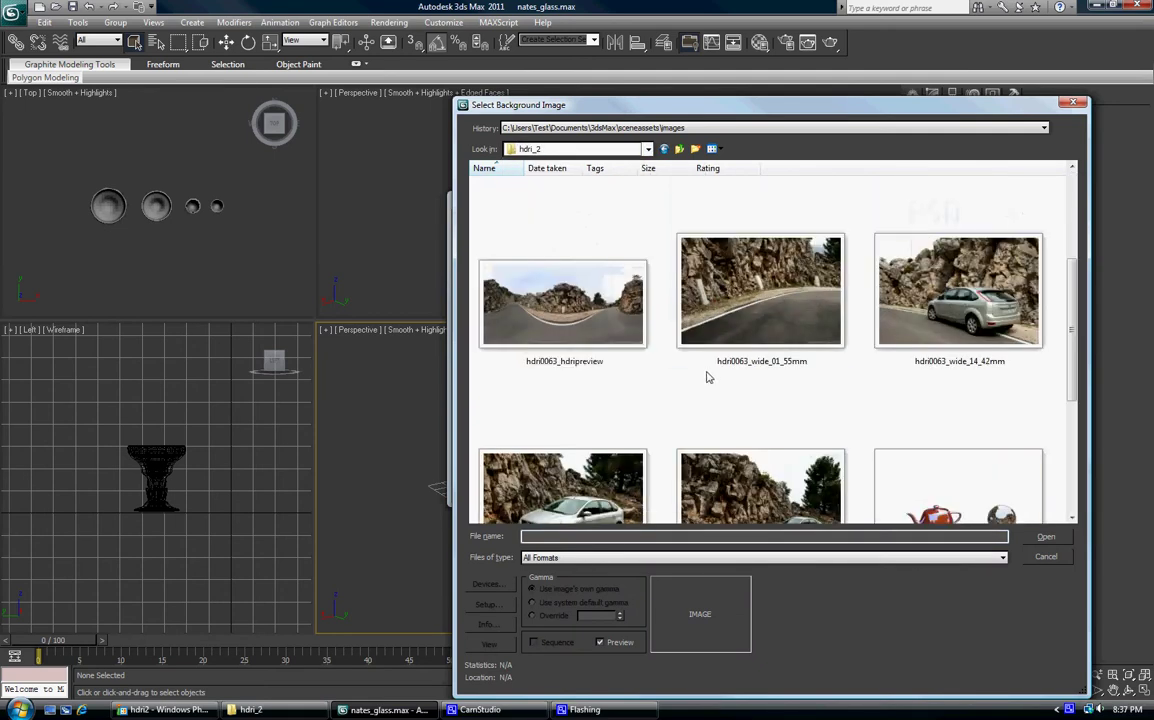
double_click(765, 317)
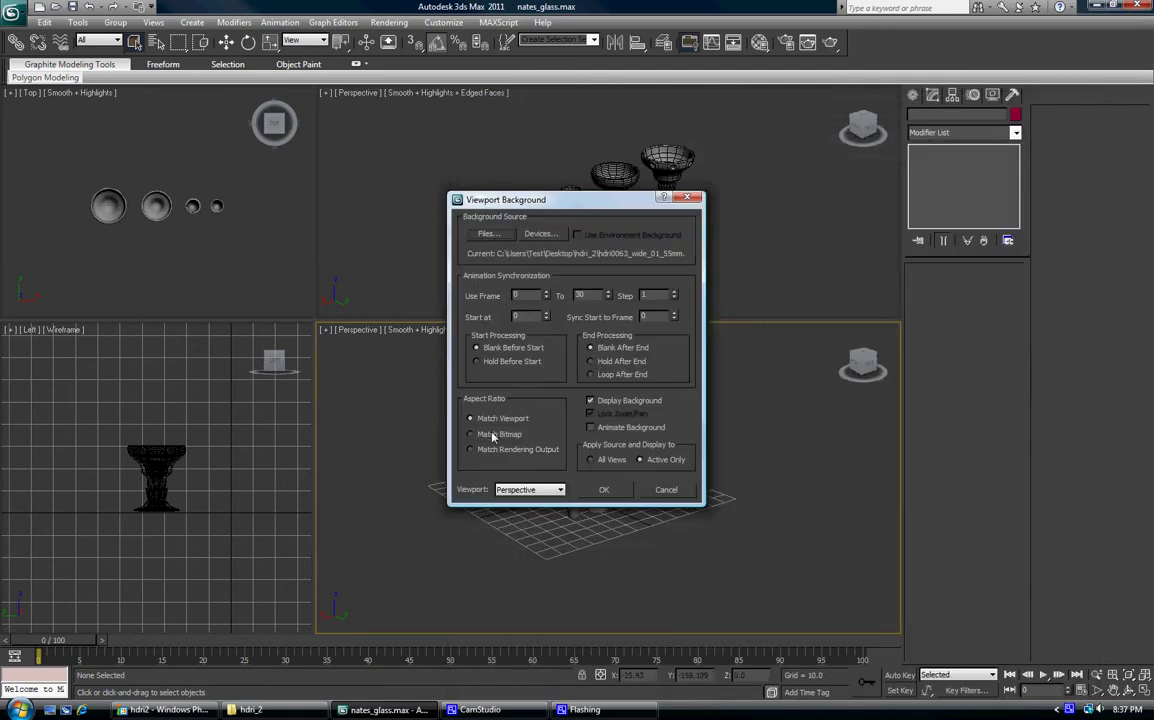
left_click(604, 489)
Step: Rotate all four glasses together about the vertical axis so their row spreads diagonally across the road in the background
scroll(641, 486, "up", 5)
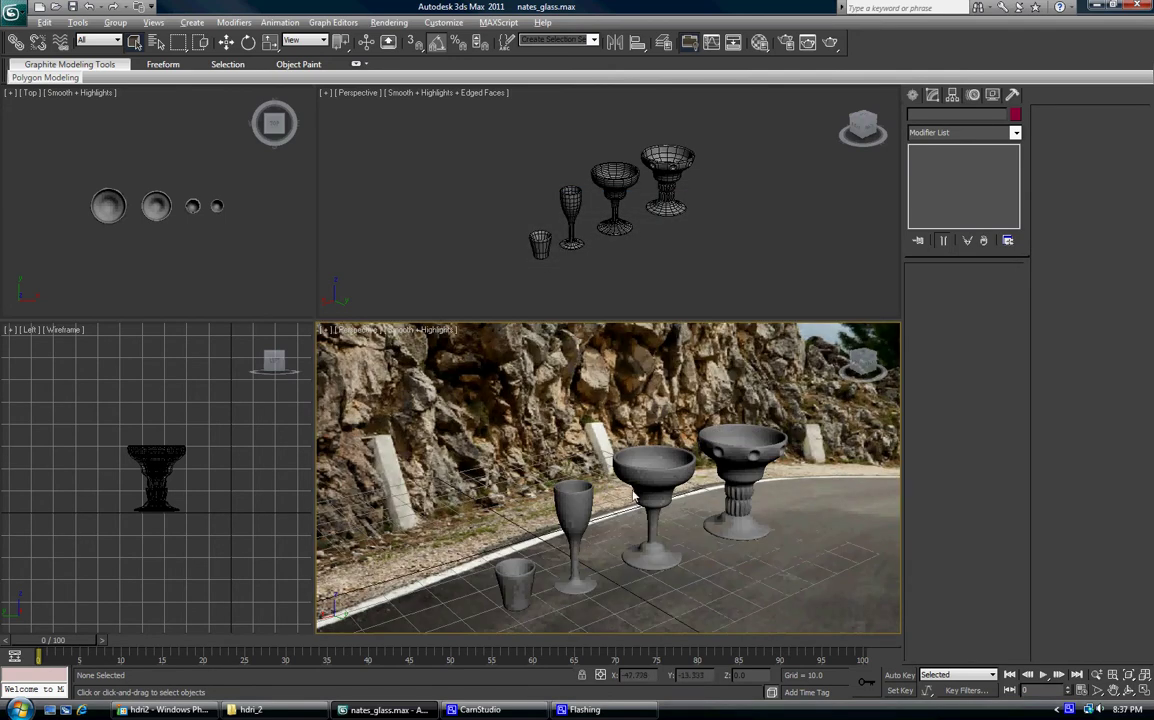
scroll(641, 486, "up", 3)
mouse_move(641, 486)
middle_mouse_down()
mouse_move(641, 436)
mouse_move(651, 499)
middle_mouse_up()
scroll(640, 489, "down", 3)
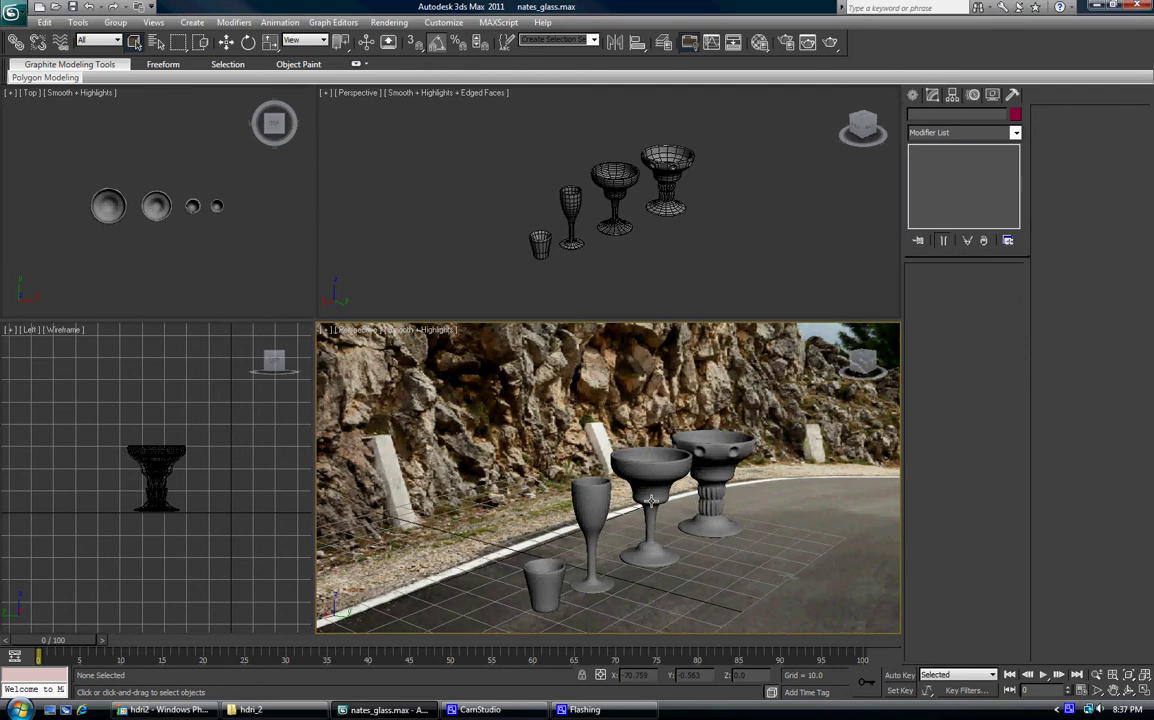
key("ctrl+a")
key("e")
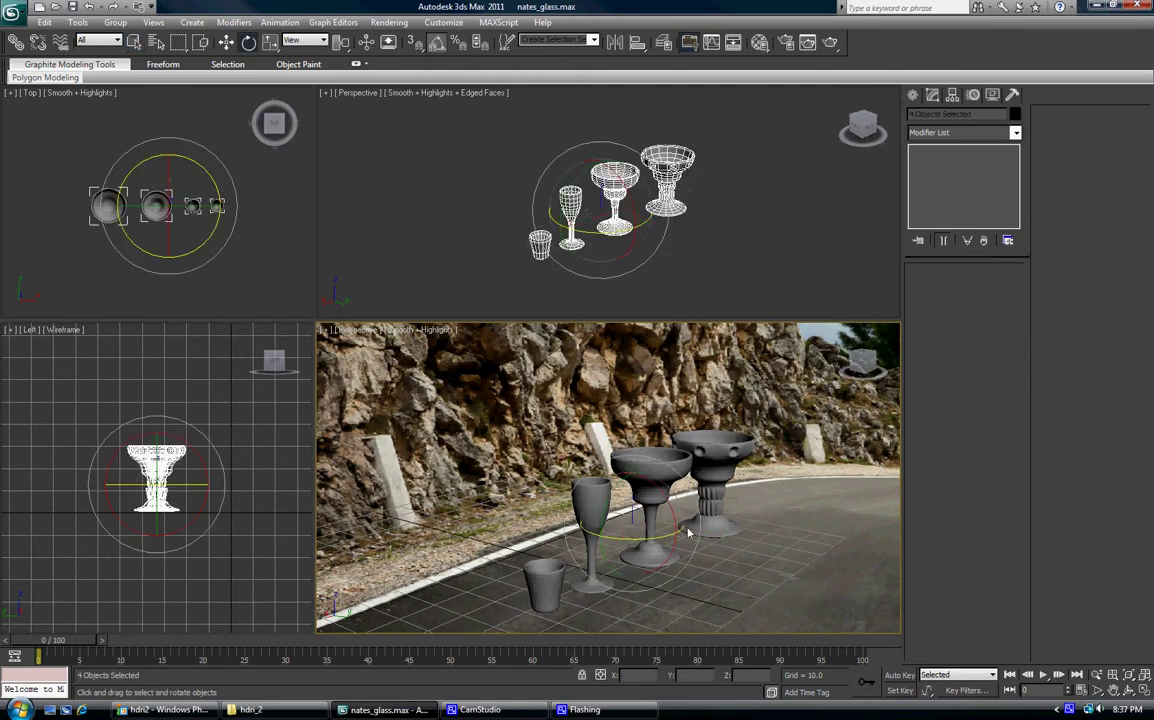
left_click_drag(651, 538, 648, 560)
key("w")
key("e")
key("ctrl+z")
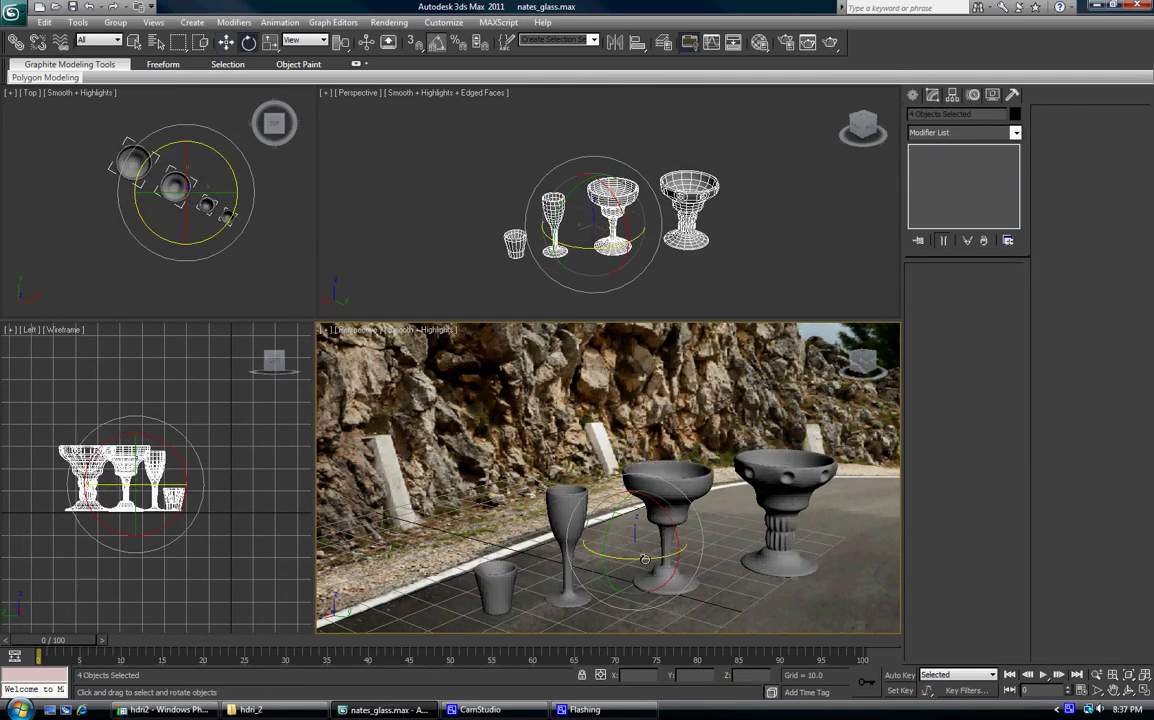
key("w")
left_click(565, 447)
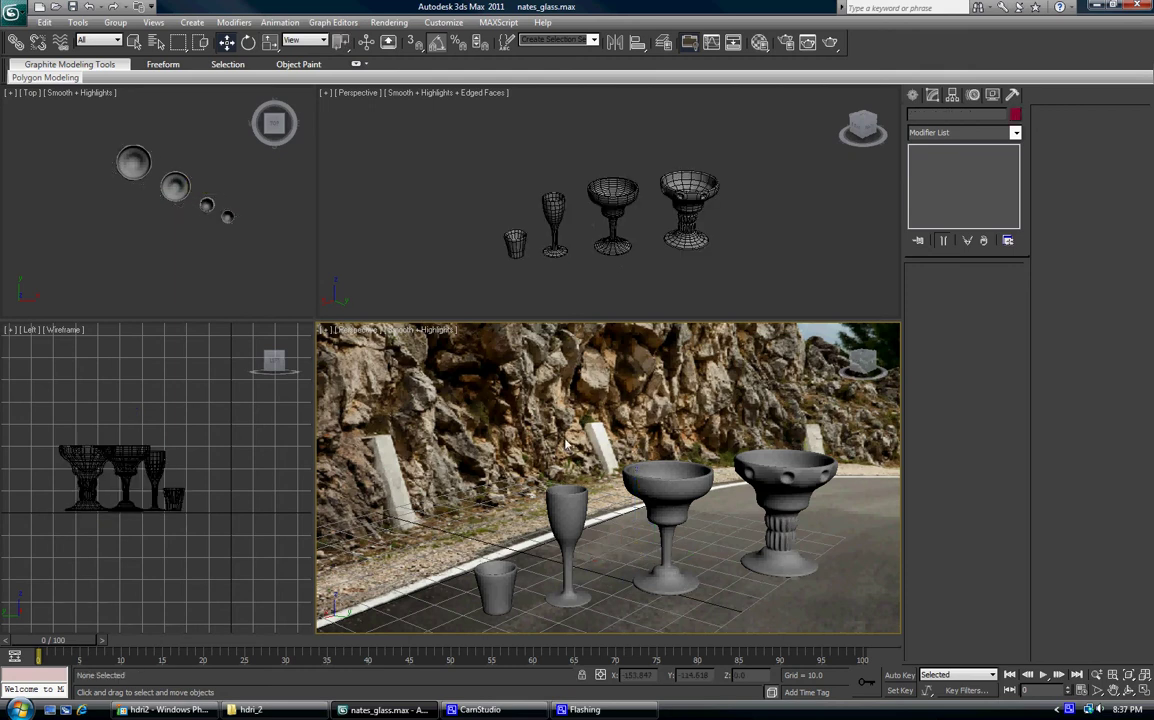
Step: Create a target camera from the perspective view that shows the road background
key("ctrl+c")
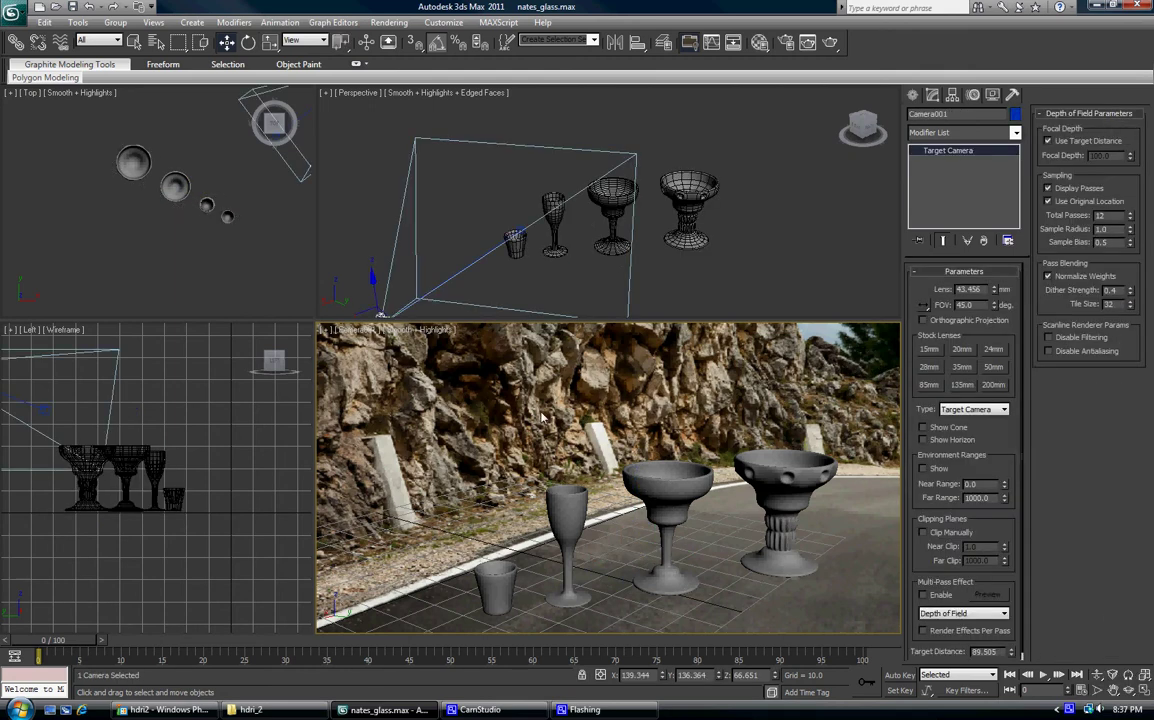
left_click(567, 445)
left_click(641, 273)
scroll(644, 245, "down", 4)
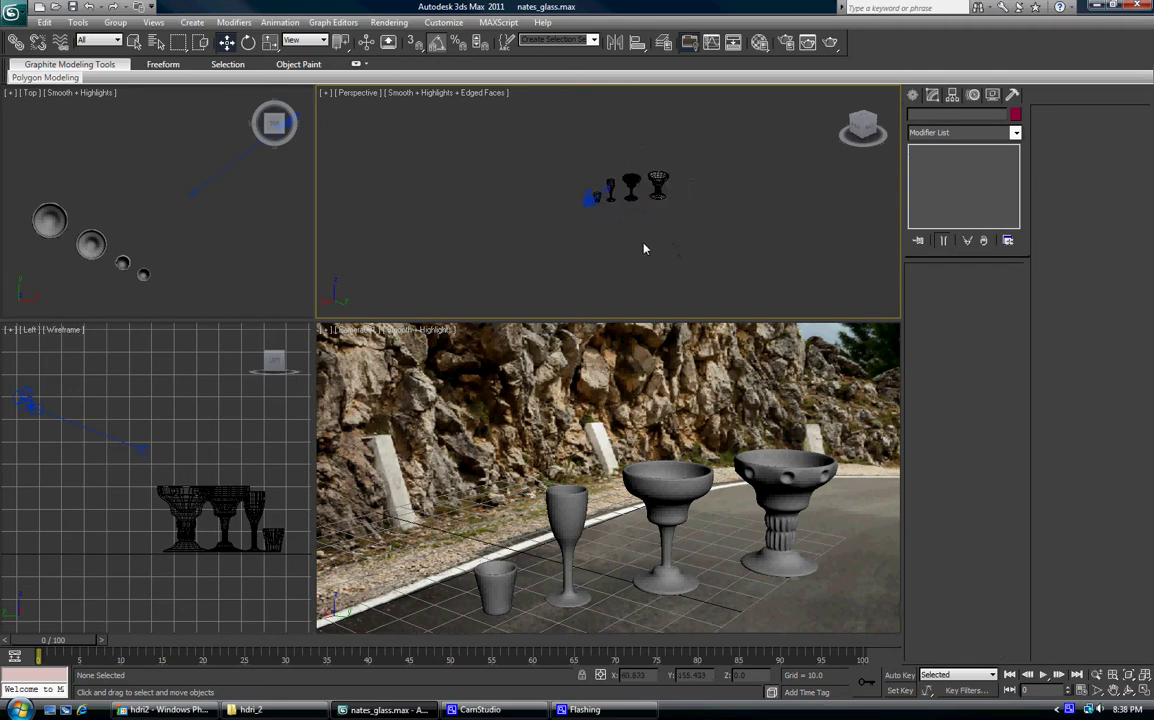
middle_click_drag(644, 245, 594, 280)
Step: Assign the mental ray Renderer as the production renderer in the render setup
left_click(437, 25)
mouse_move(389, 22)
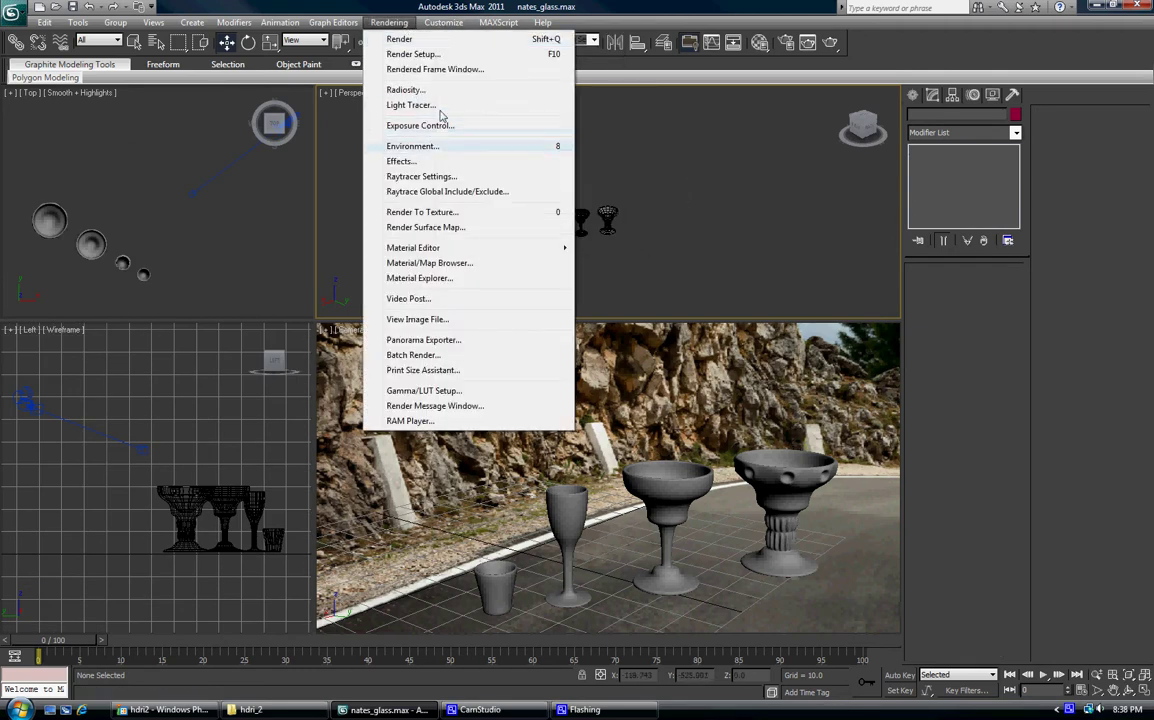
left_click(428, 54)
scroll(648, 430, "down", 3)
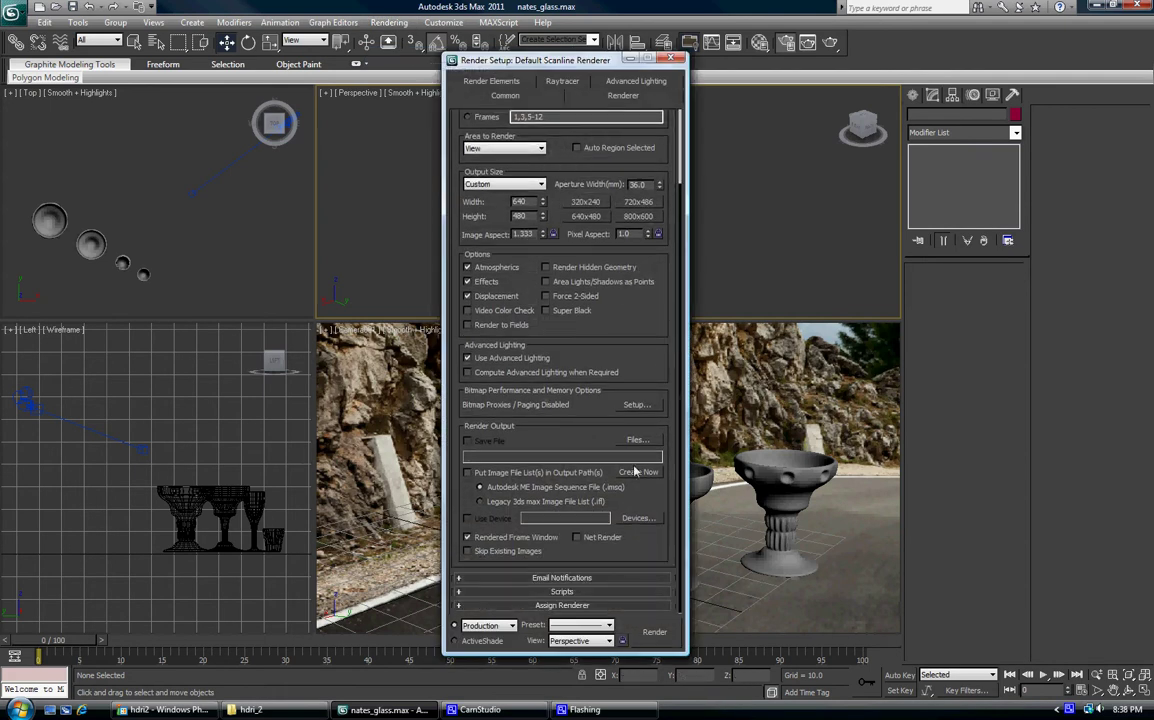
left_click(637, 606)
left_click(640, 547)
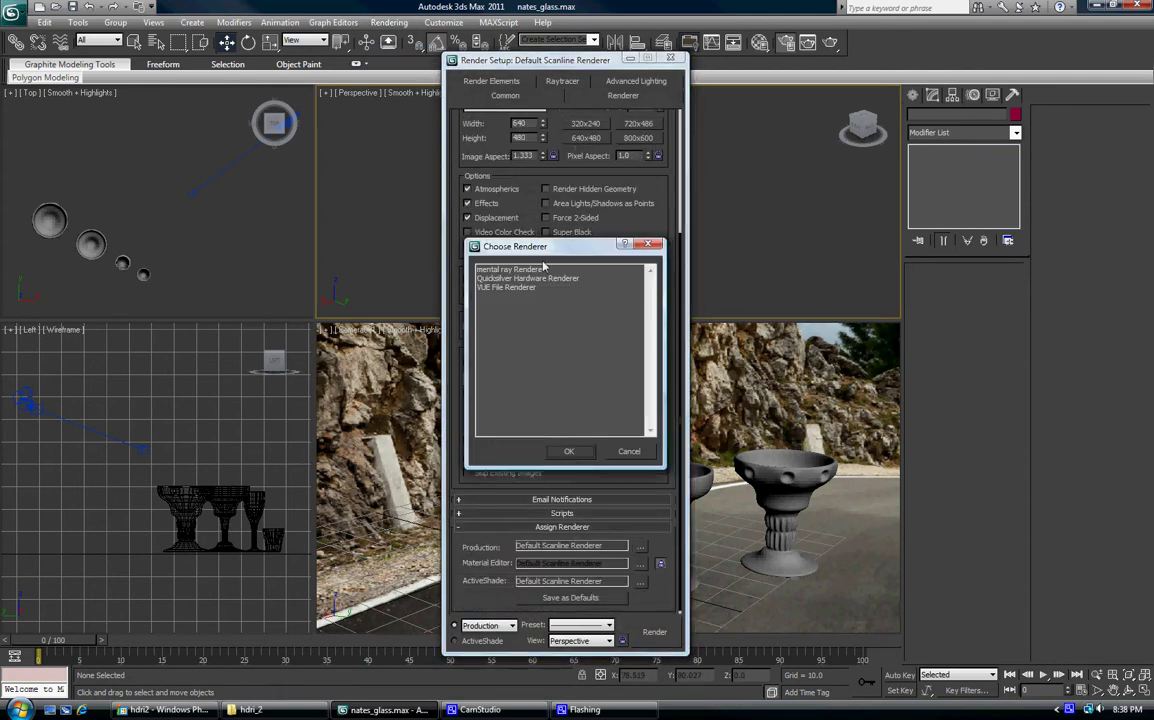
double_click(523, 270)
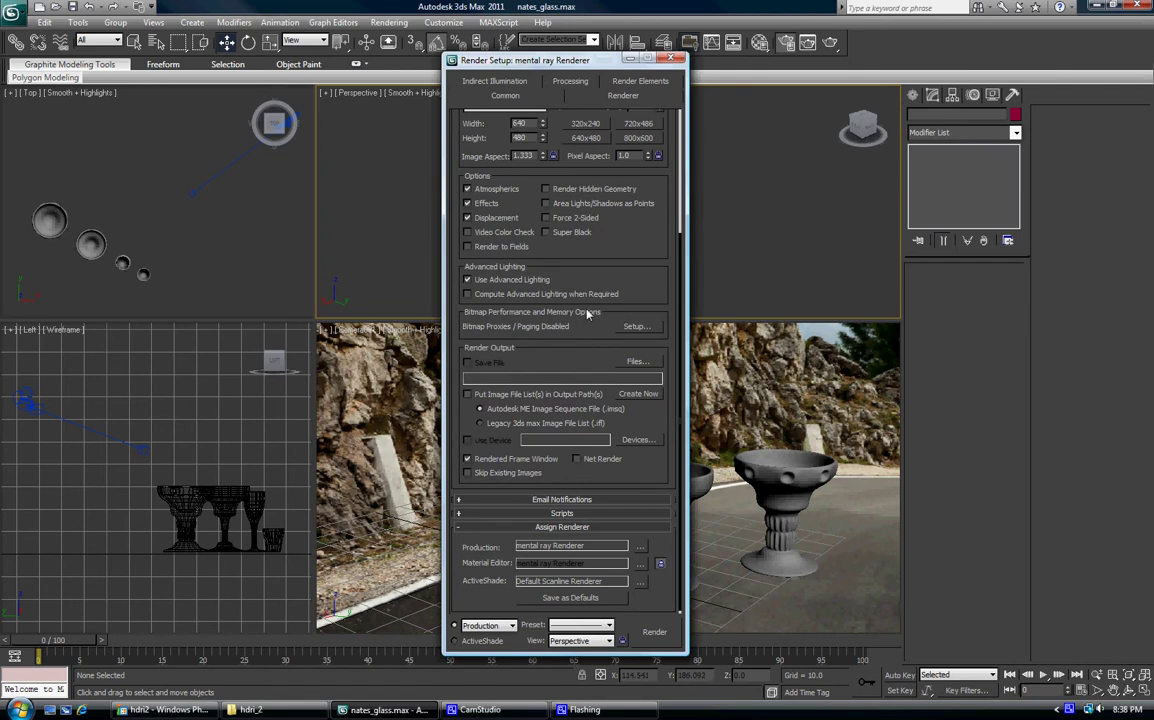
scroll(588, 313, "up", 1)
left_click(678, 59)
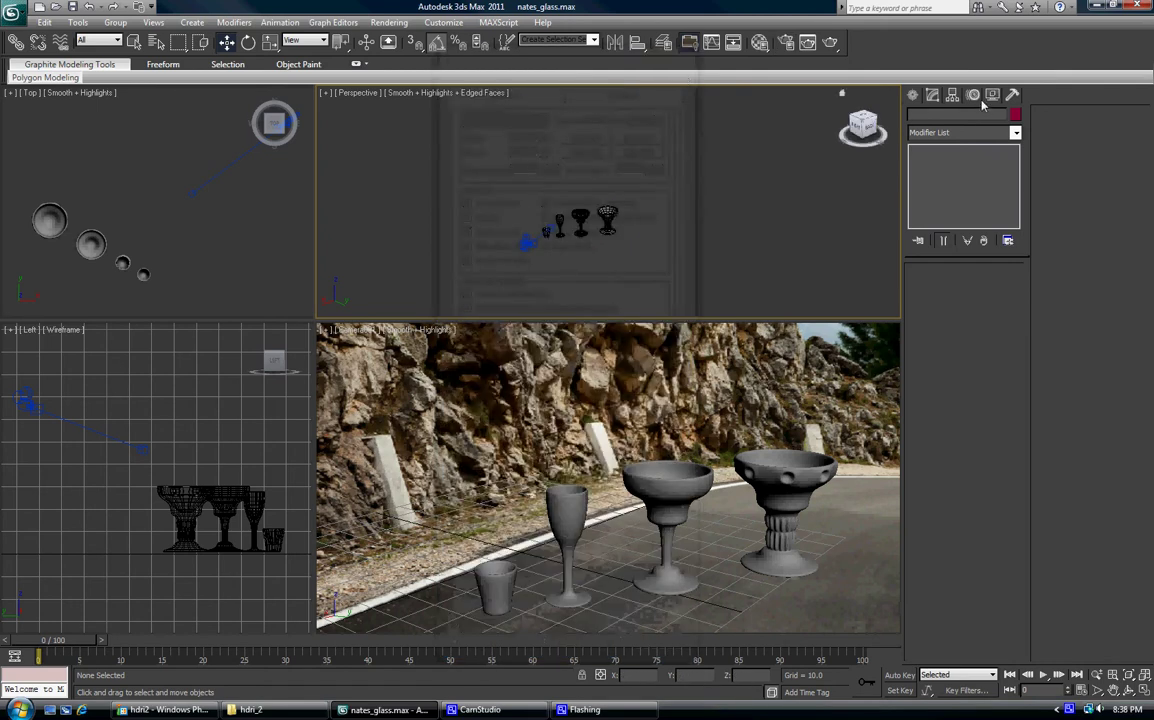
Step: Create a Daylight system with its compass on the road by the glasses and an orbital scale of about 66
left_click(912, 94)
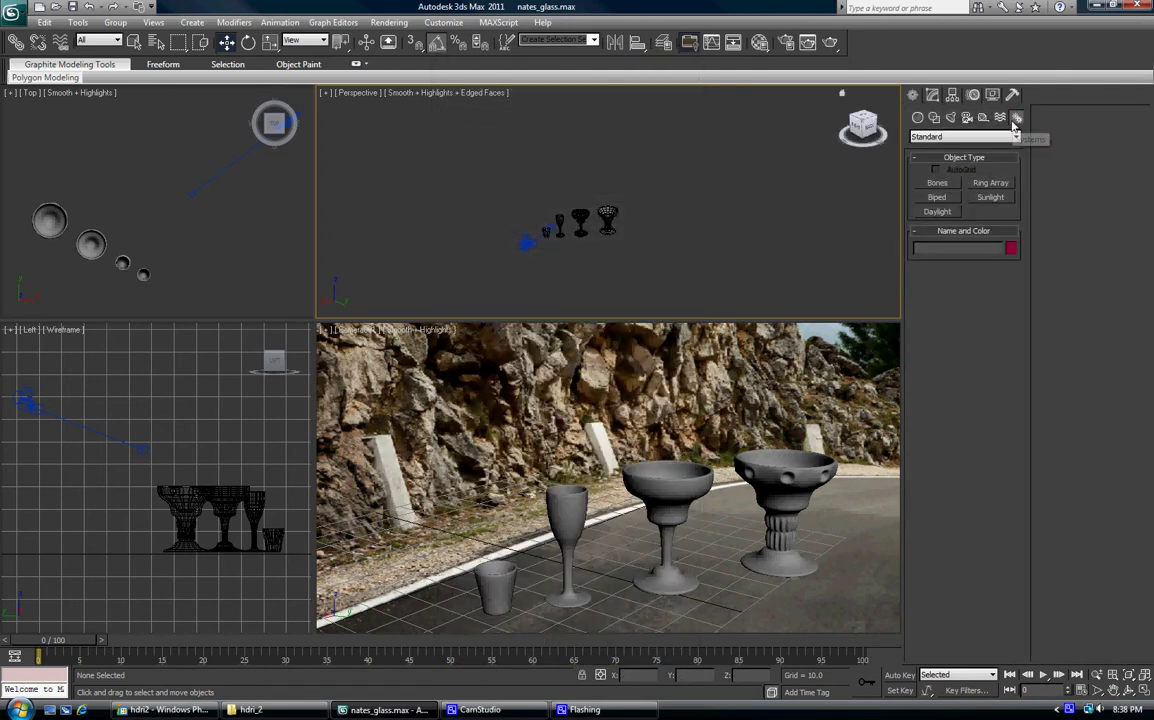
left_click(940, 212)
left_click(548, 393)
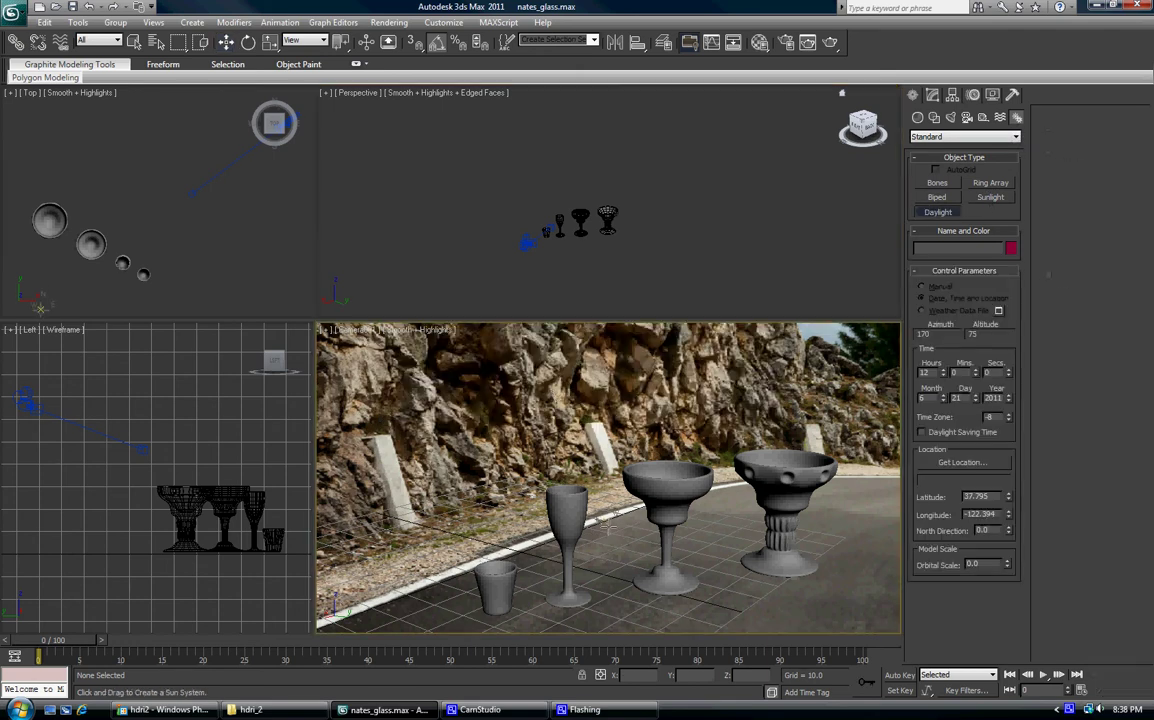
left_click(672, 568)
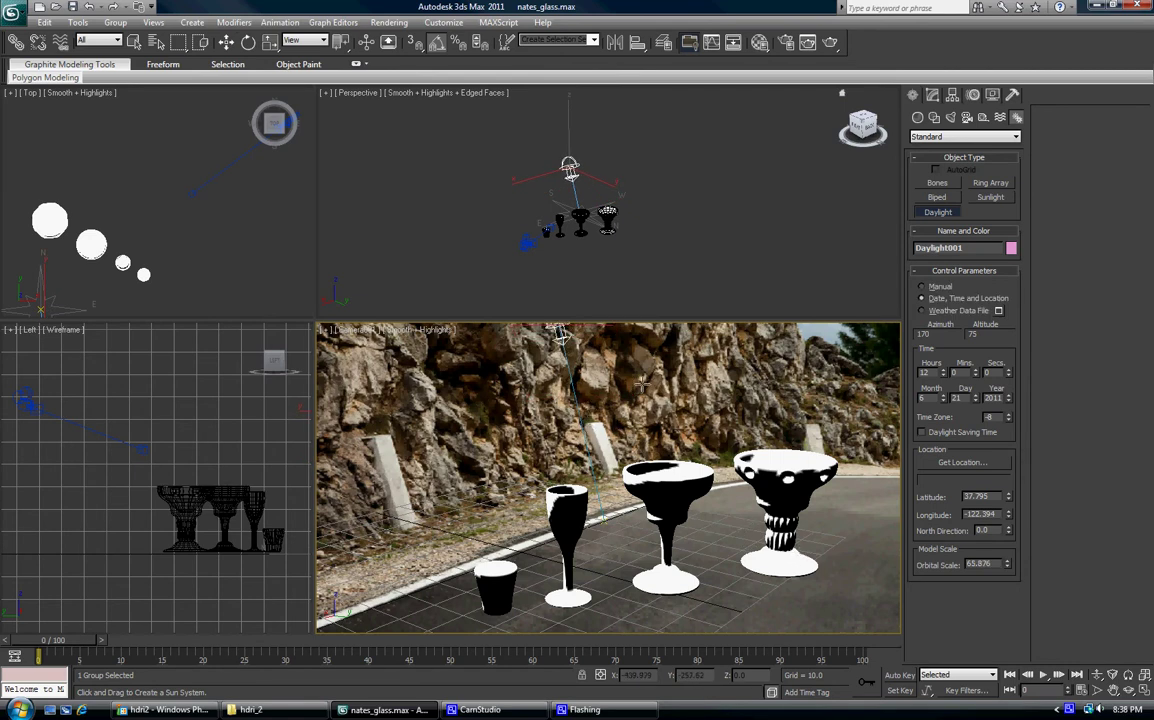
left_click(226, 42)
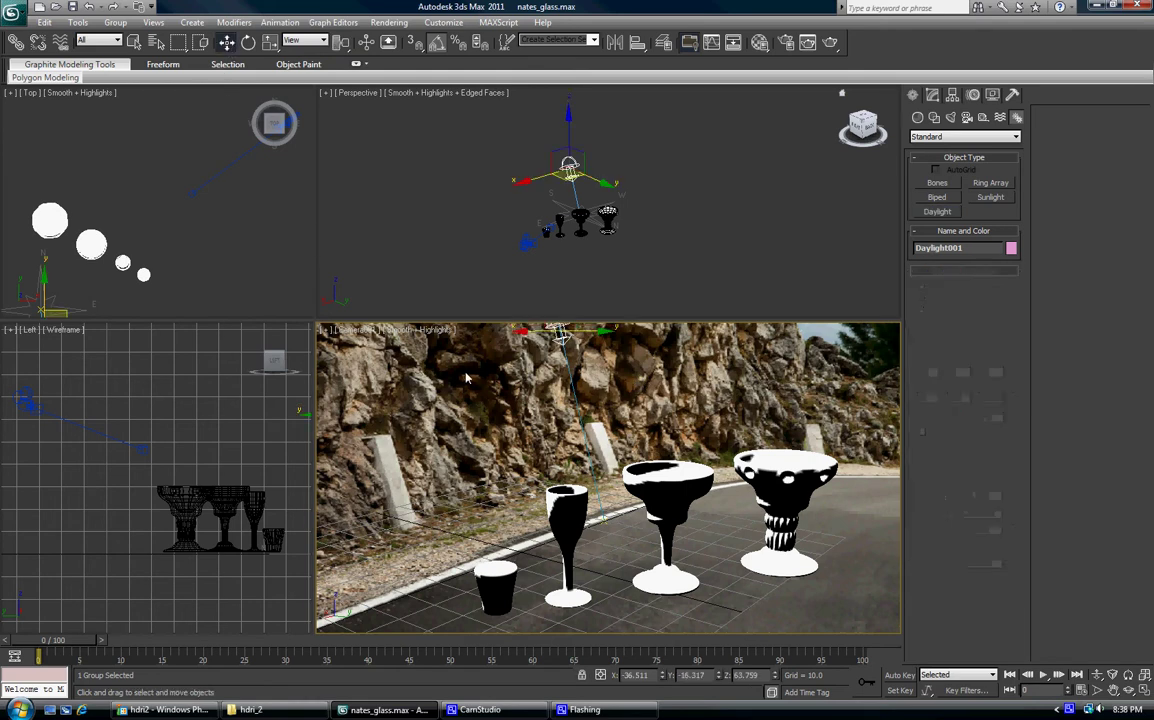
left_click(496, 403)
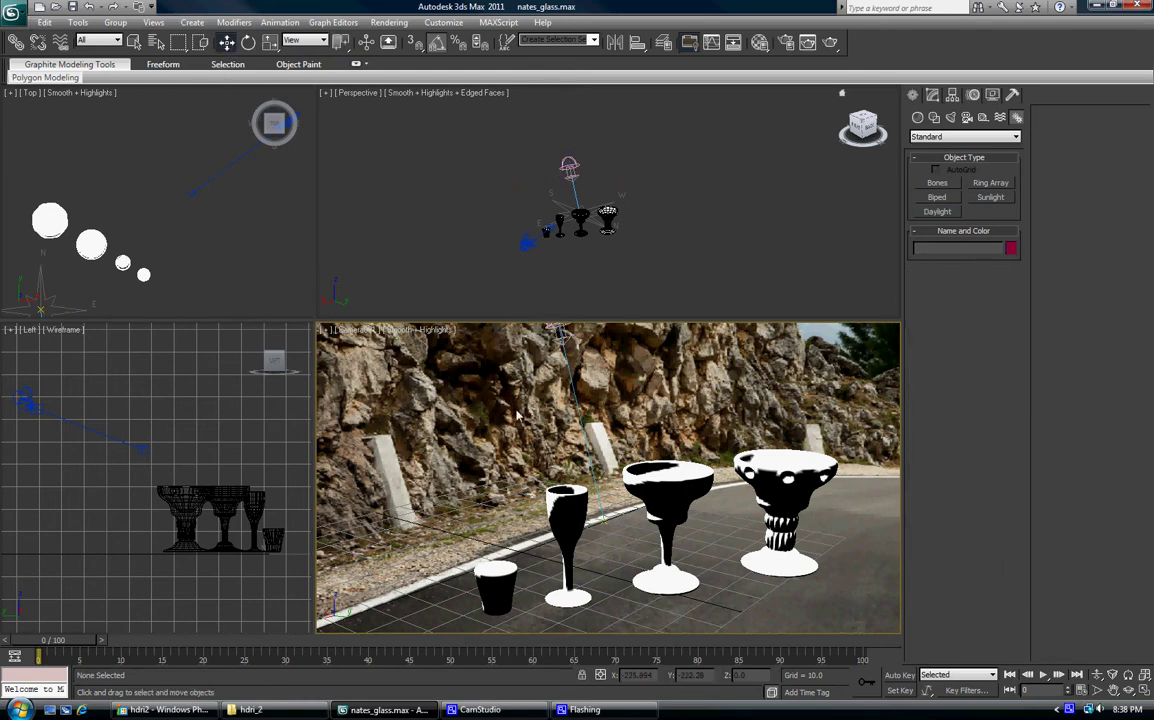
Step: Rotate the daylight compass -120 degrees about the Z axis
middle_click(547, 224)
middle_click_drag(547, 224, 602, 273, "alt")
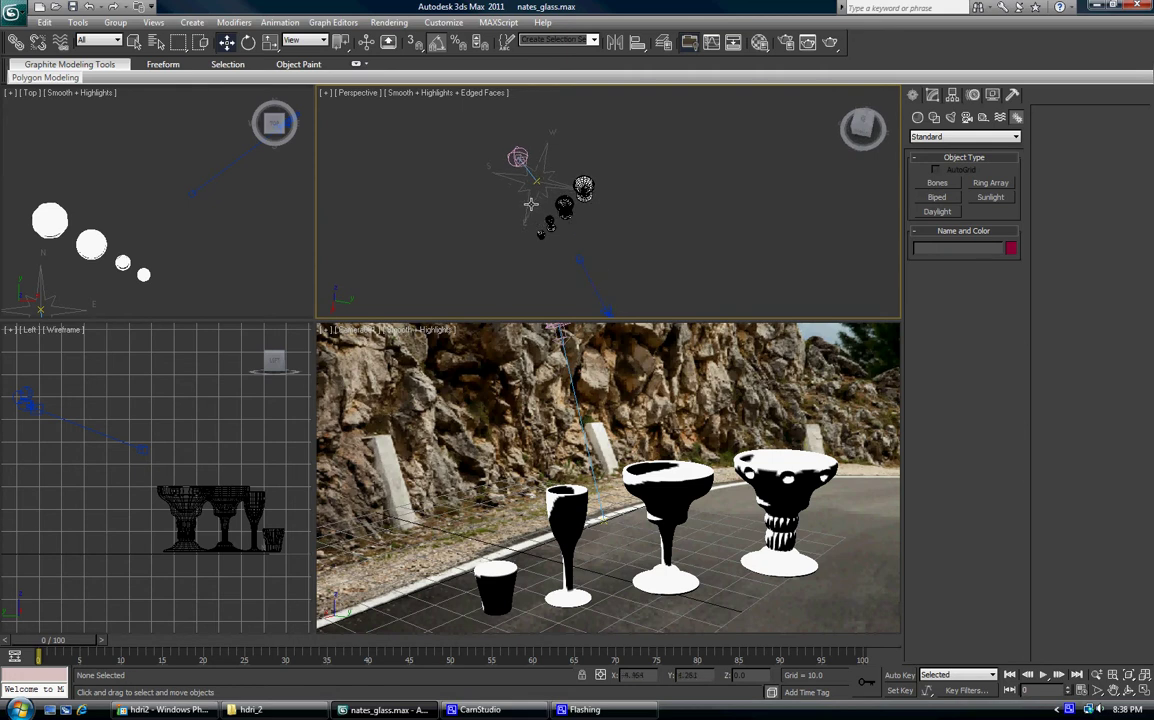
left_click(533, 190)
key("e")
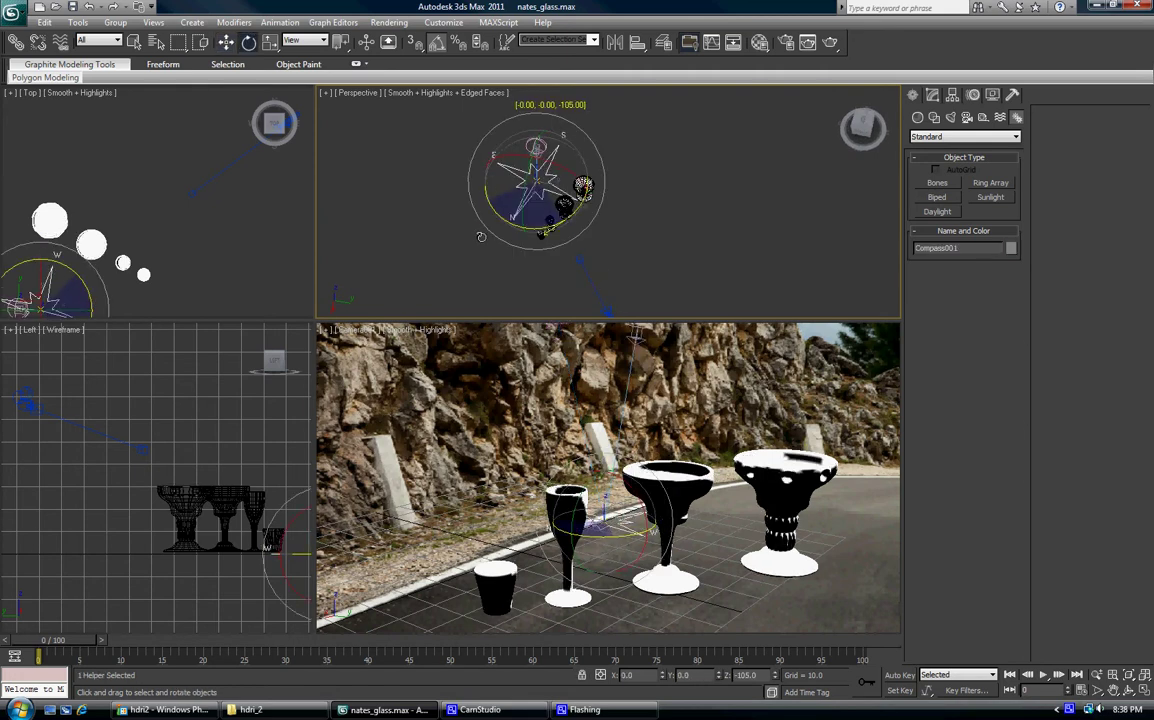
left_click_drag(481, 237, 468, 233)
middle_click_drag(566, 267, 537, 189, "alt")
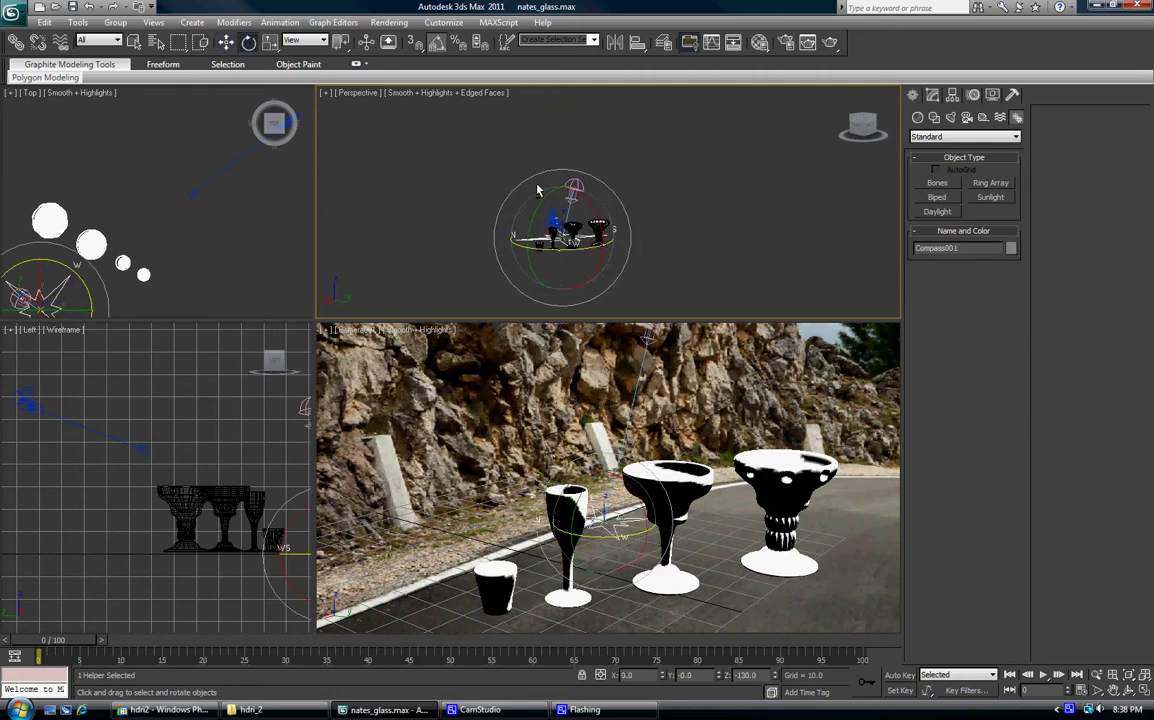
Step: Set the daylight's sunlight to mr Sun and its skylight to mr Sky, with mr Physical Sky as the environment map
left_click(665, 190)
left_click(570, 190)
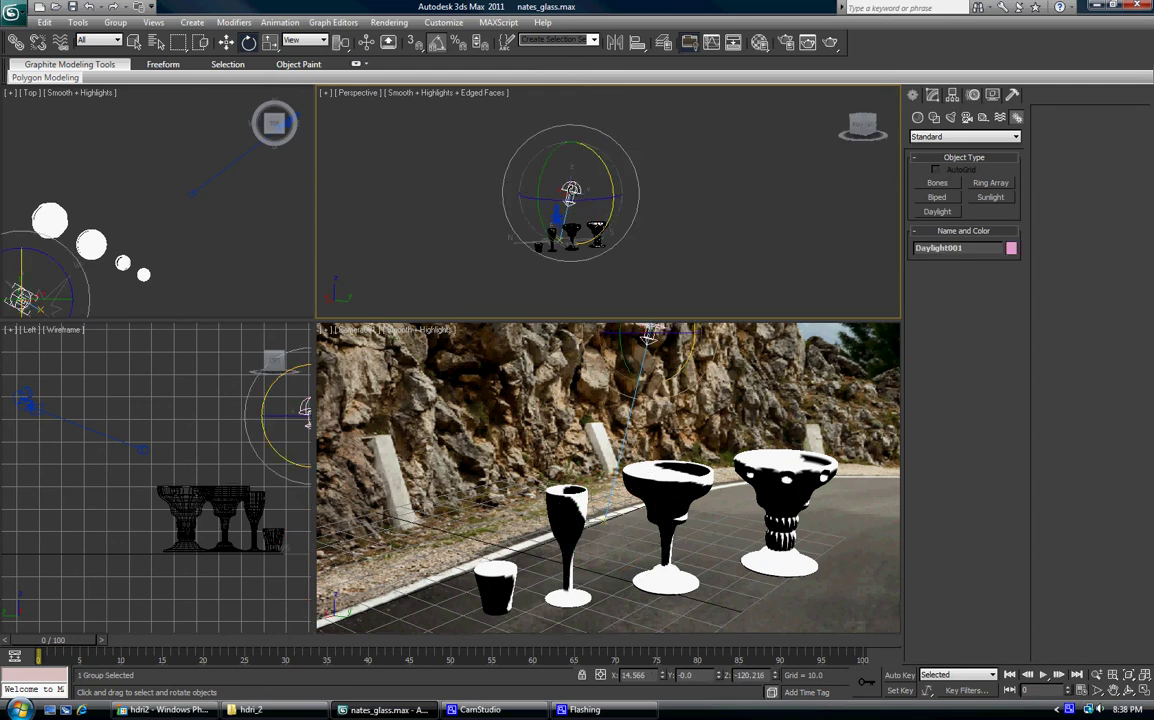
key("w")
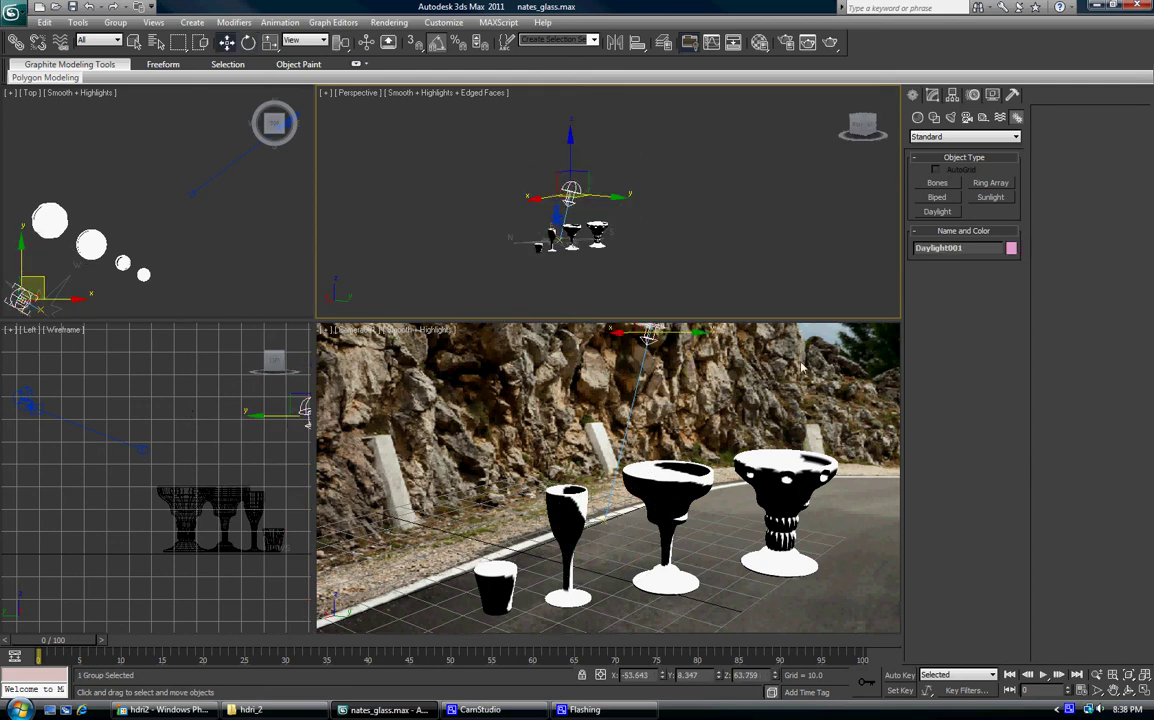
left_click(938, 95)
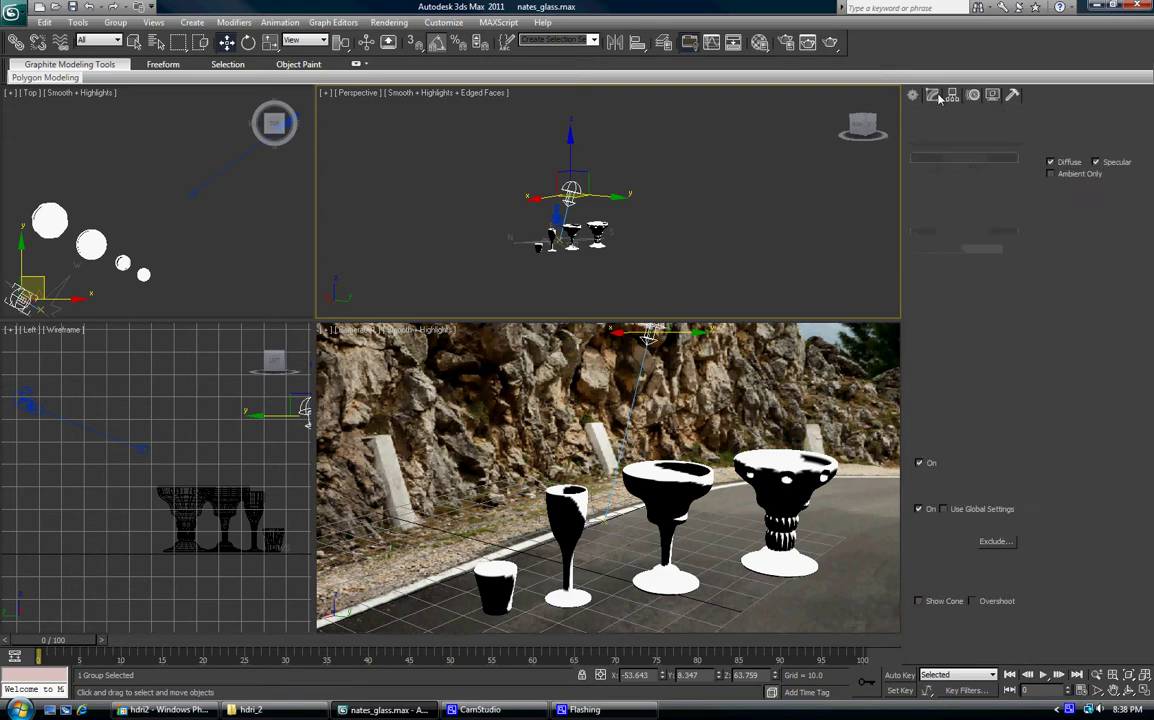
left_click(1000, 301)
left_click(930, 332)
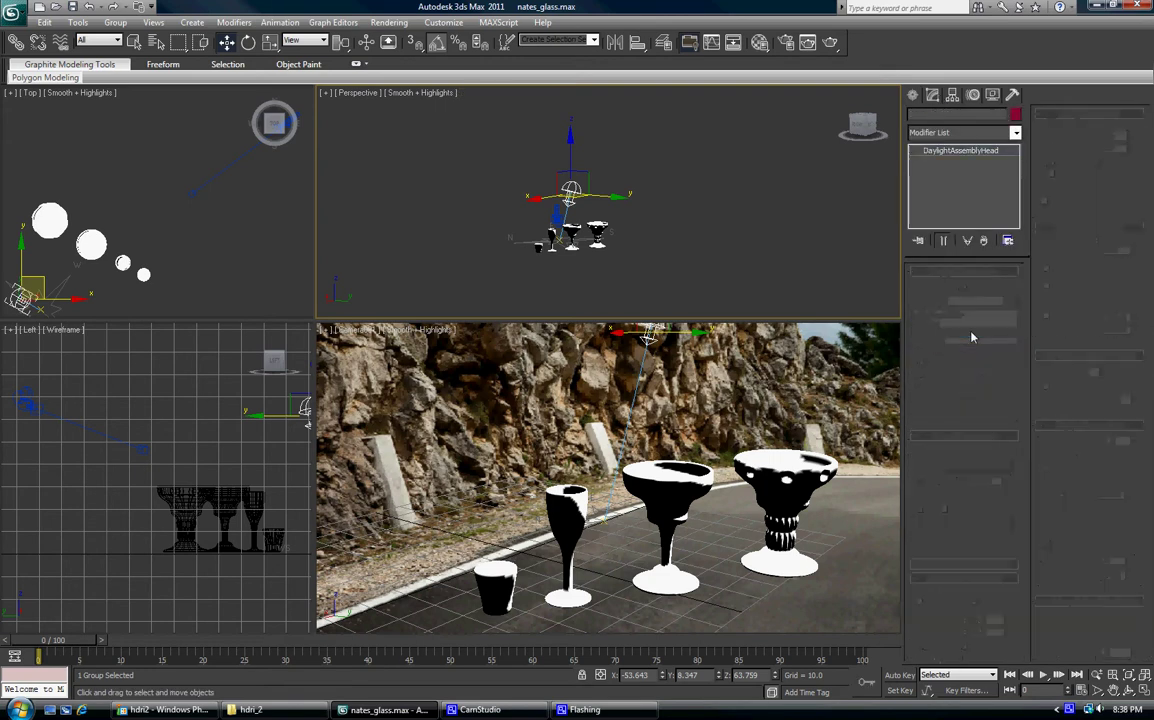
left_click(1010, 334)
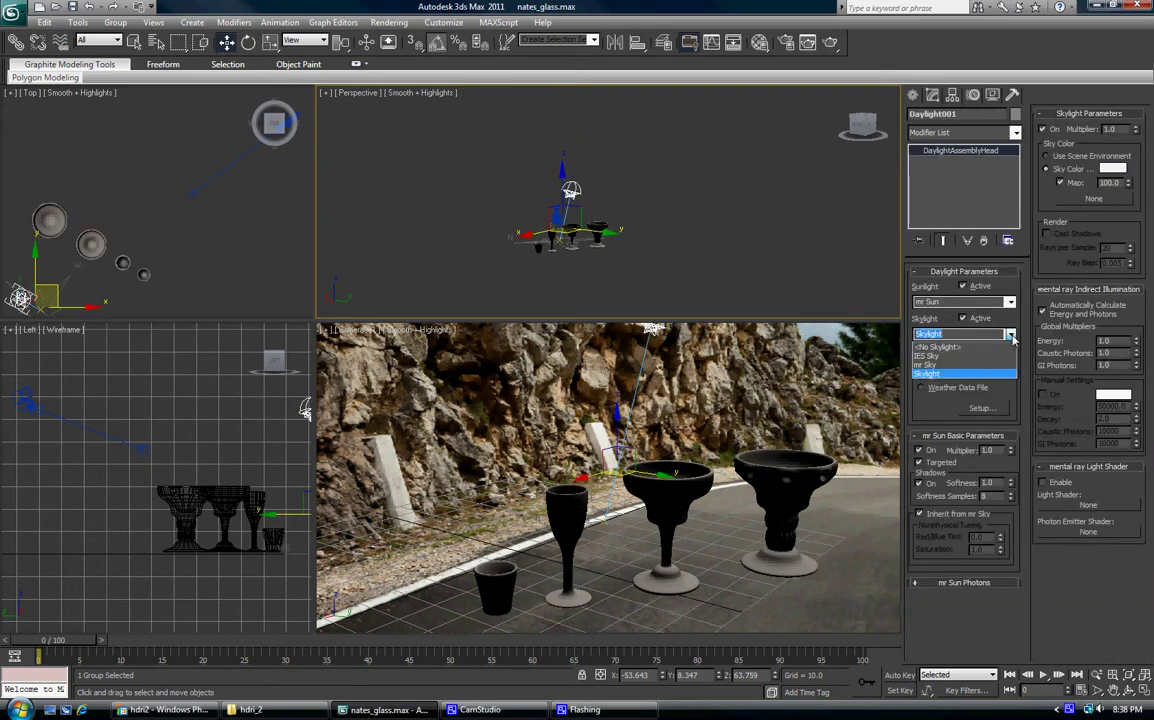
left_click(968, 372)
left_click(699, 414)
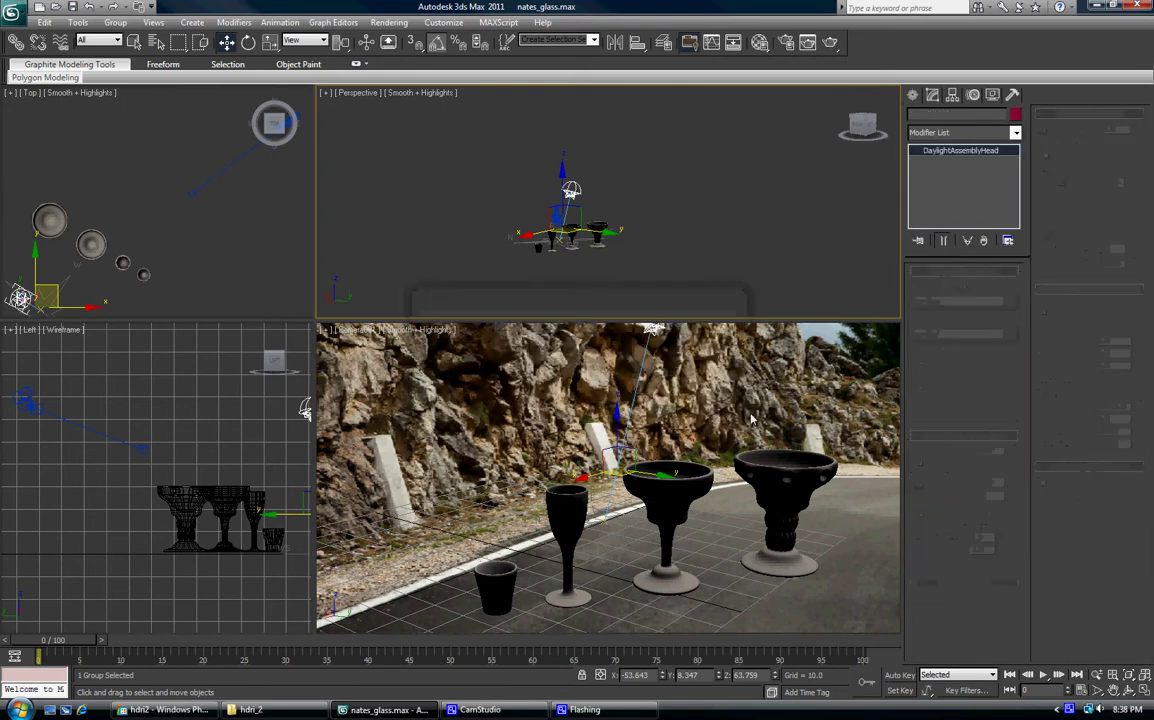
left_click(913, 95)
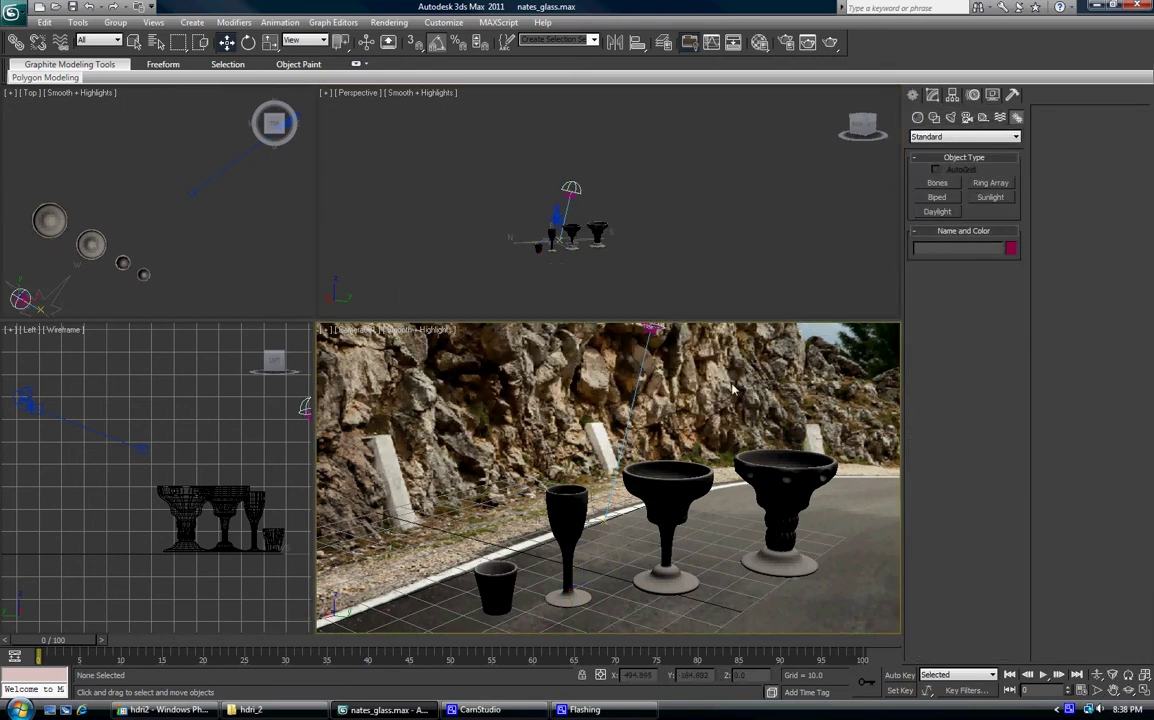
Step: Replace the mr Physical Sky environment map with a Bitmap using hdri0063_hdripreview.jpg, and bring up the Material Editor
left_click(386, 23)
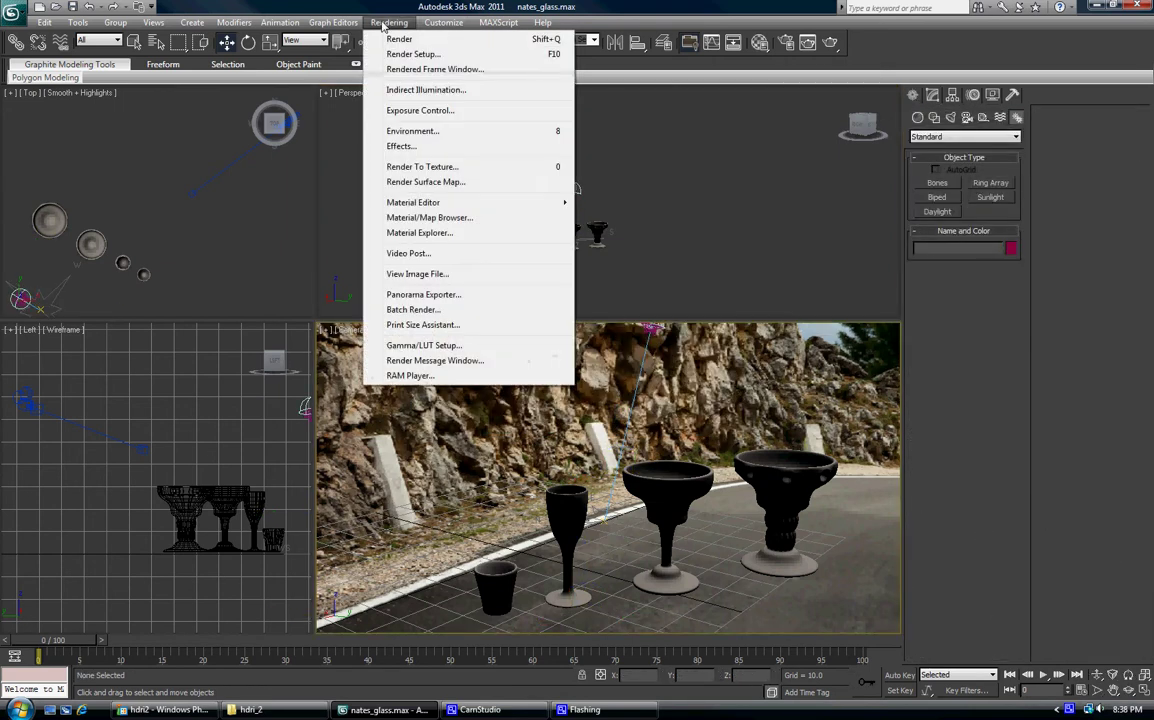
left_click(470, 131)
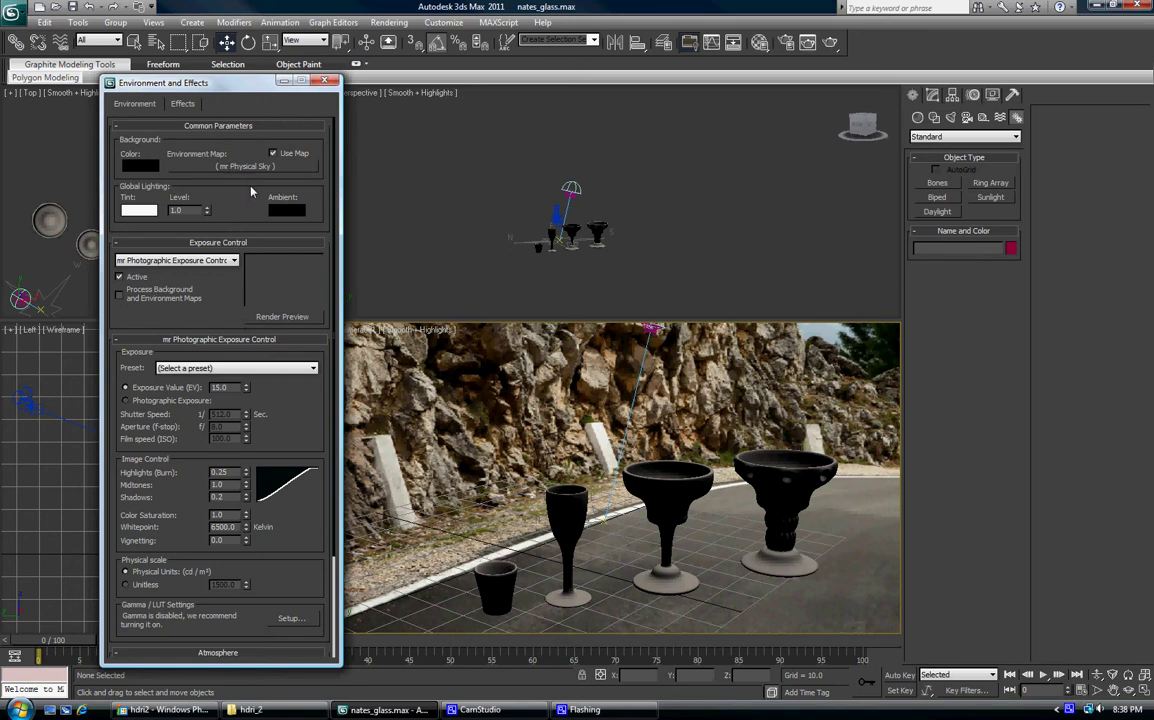
key("m")
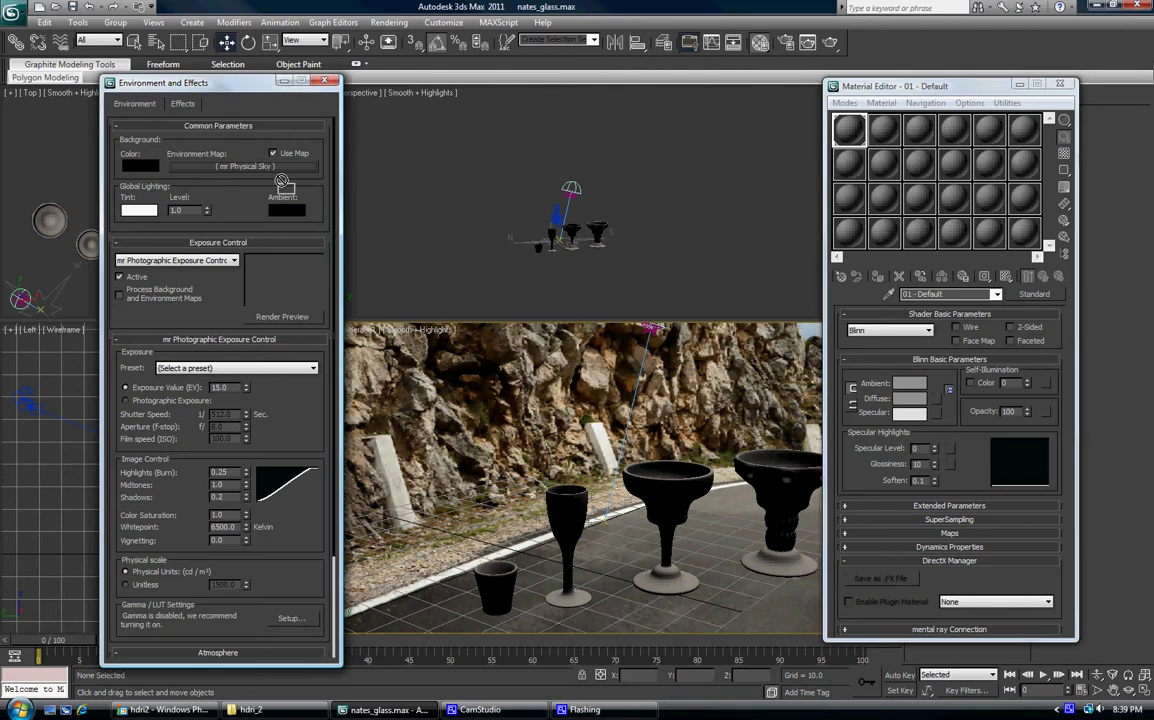
left_click(238, 167)
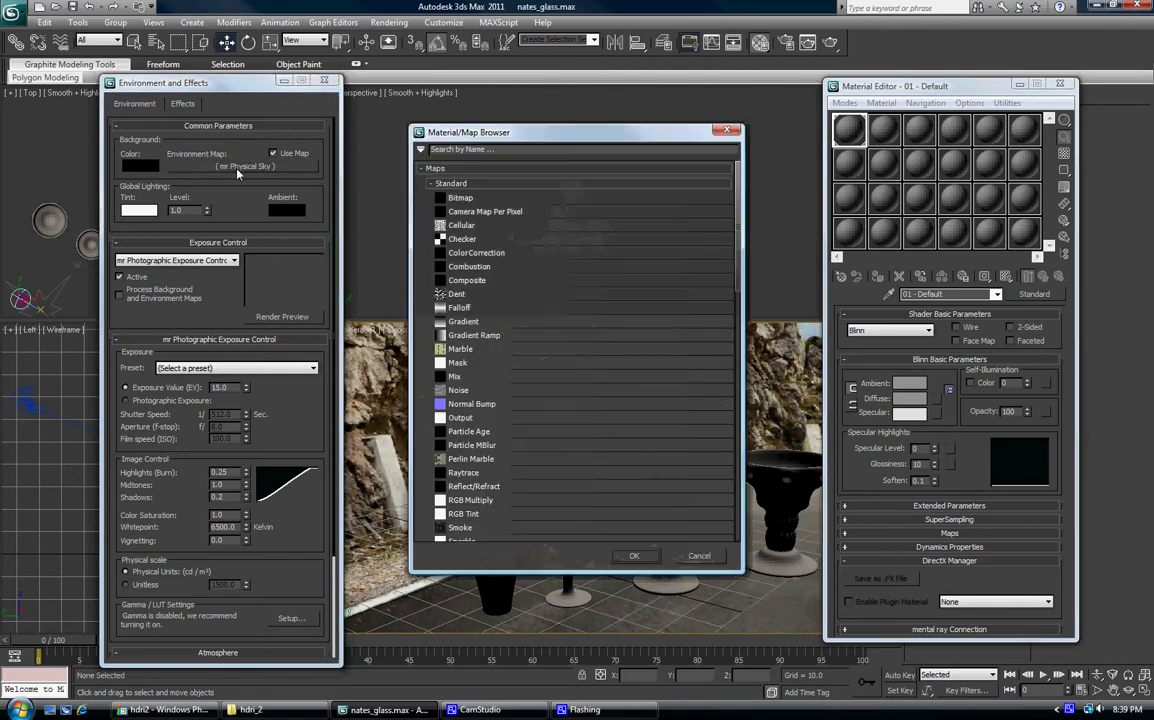
double_click(500, 199)
left_click(535, 222)
double_click(535, 222)
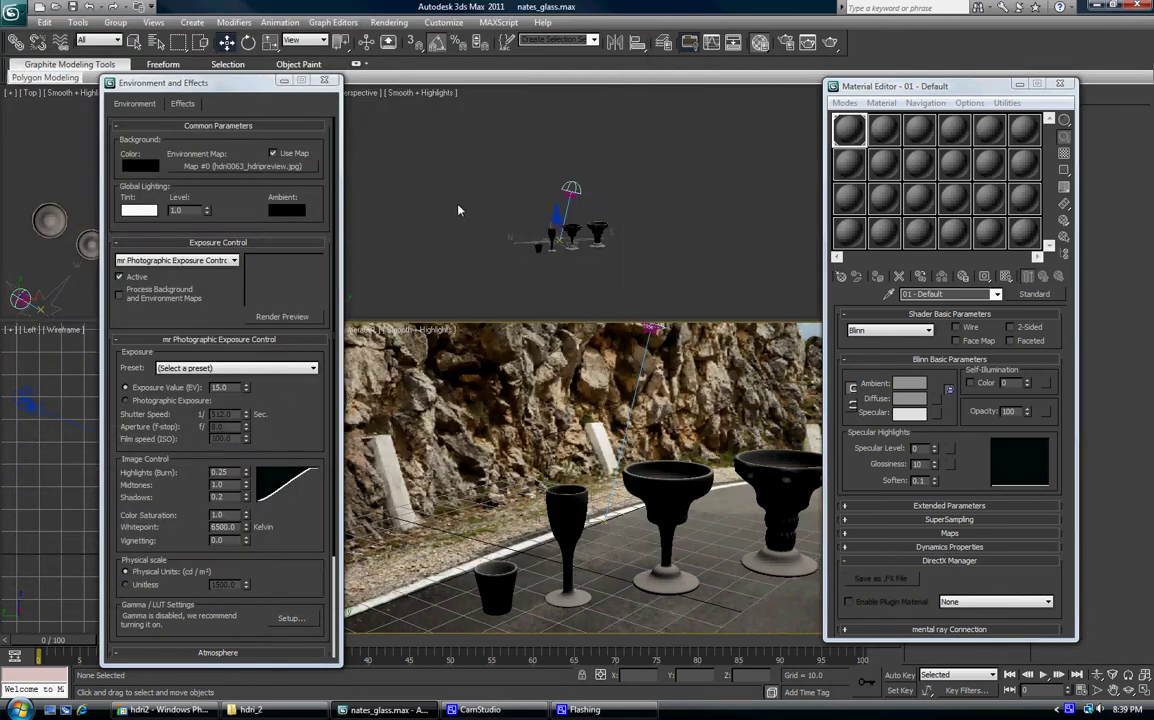
Step: Place the environment map in the first material slot as an instance and set its mapping to Spherical Environment
left_click_drag(261, 170, 848, 130)
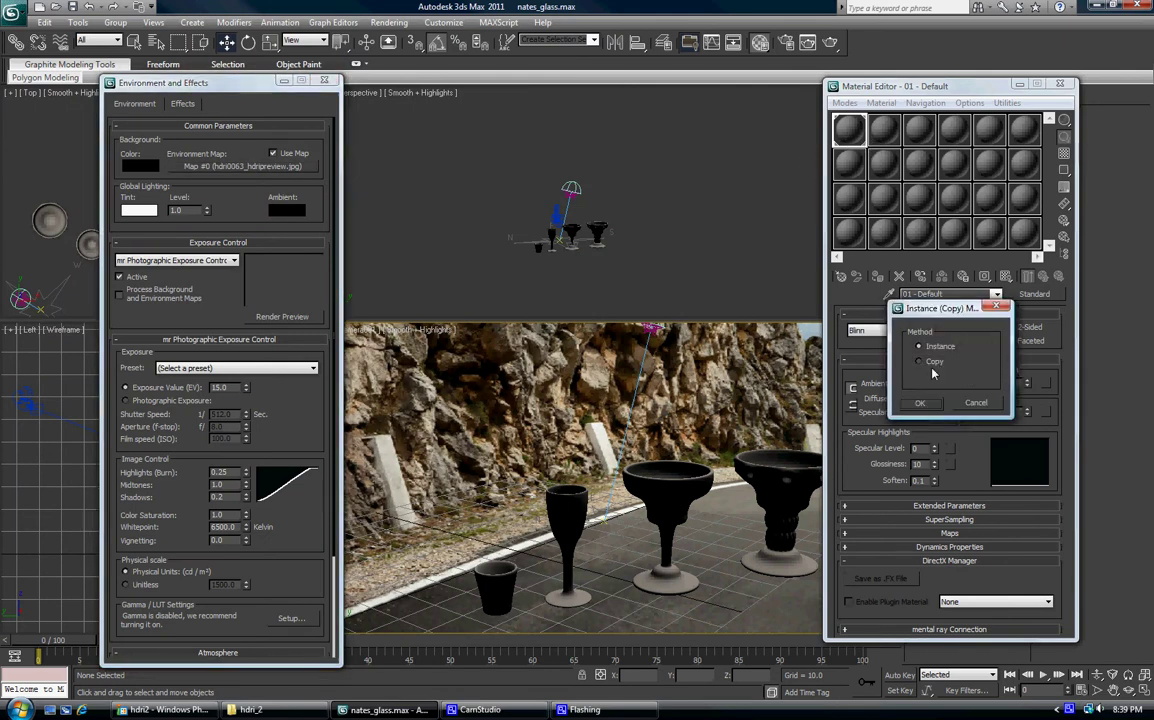
left_click(922, 404)
left_click(1010, 332)
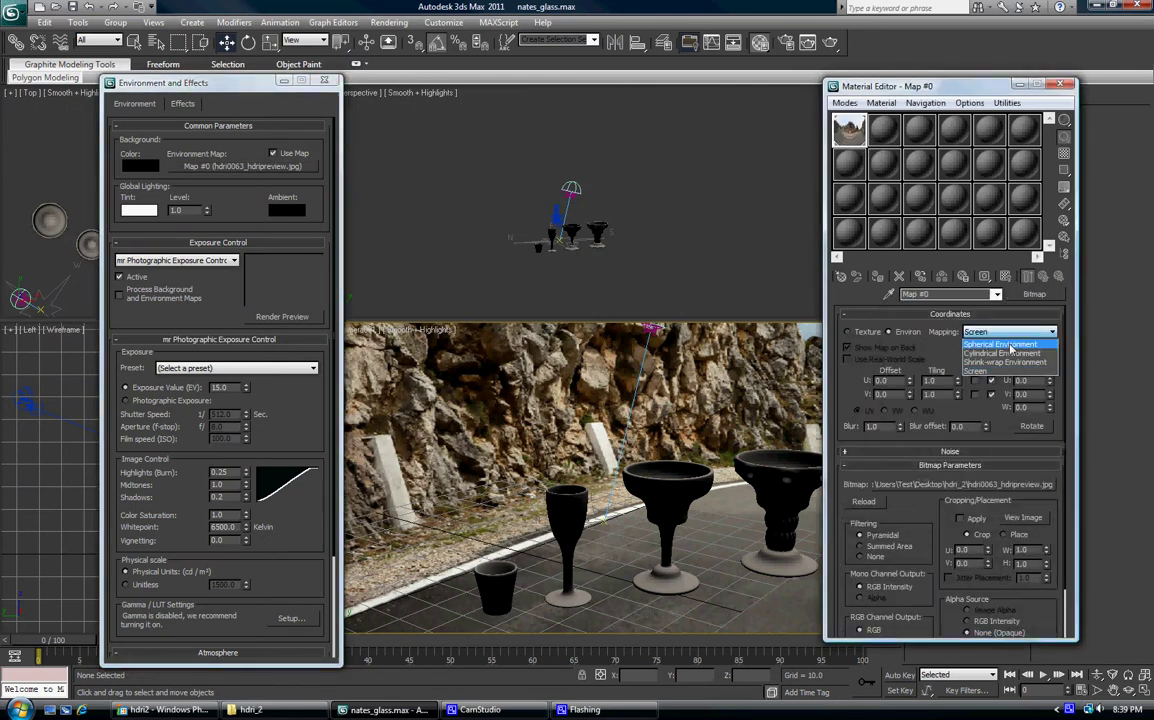
left_click(1005, 345)
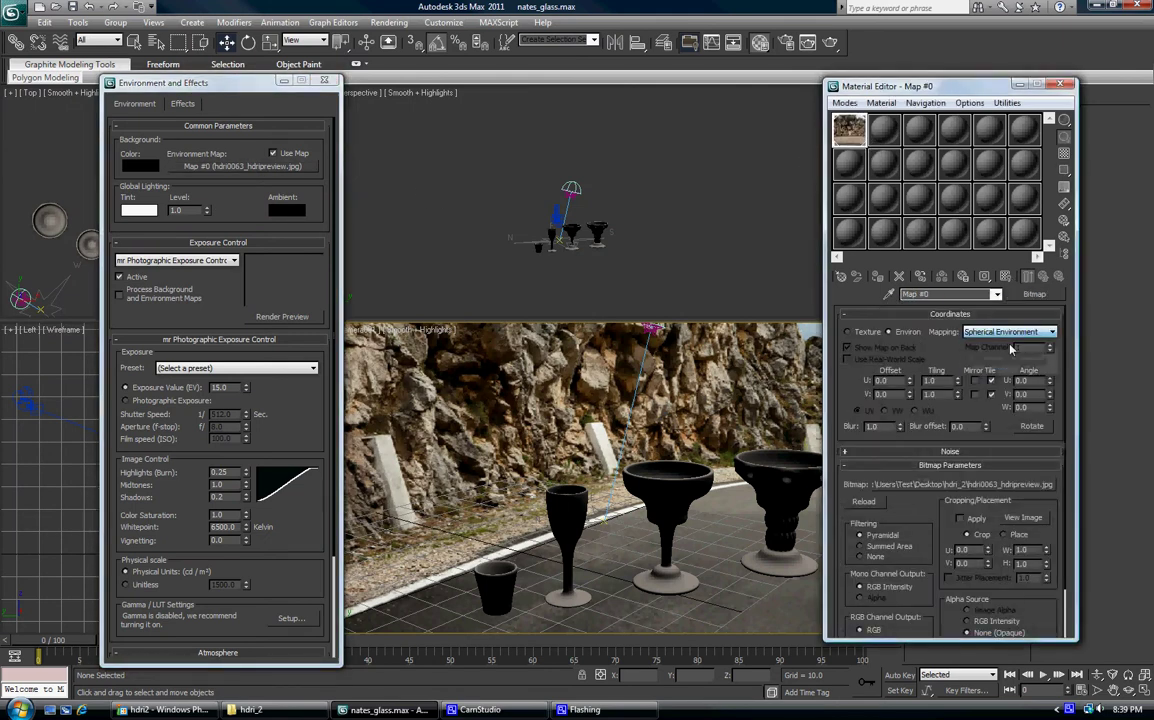
Step: Preview the exposure render and set the environment map's U offset to 0.11, then close the environment settings
left_click(278, 316)
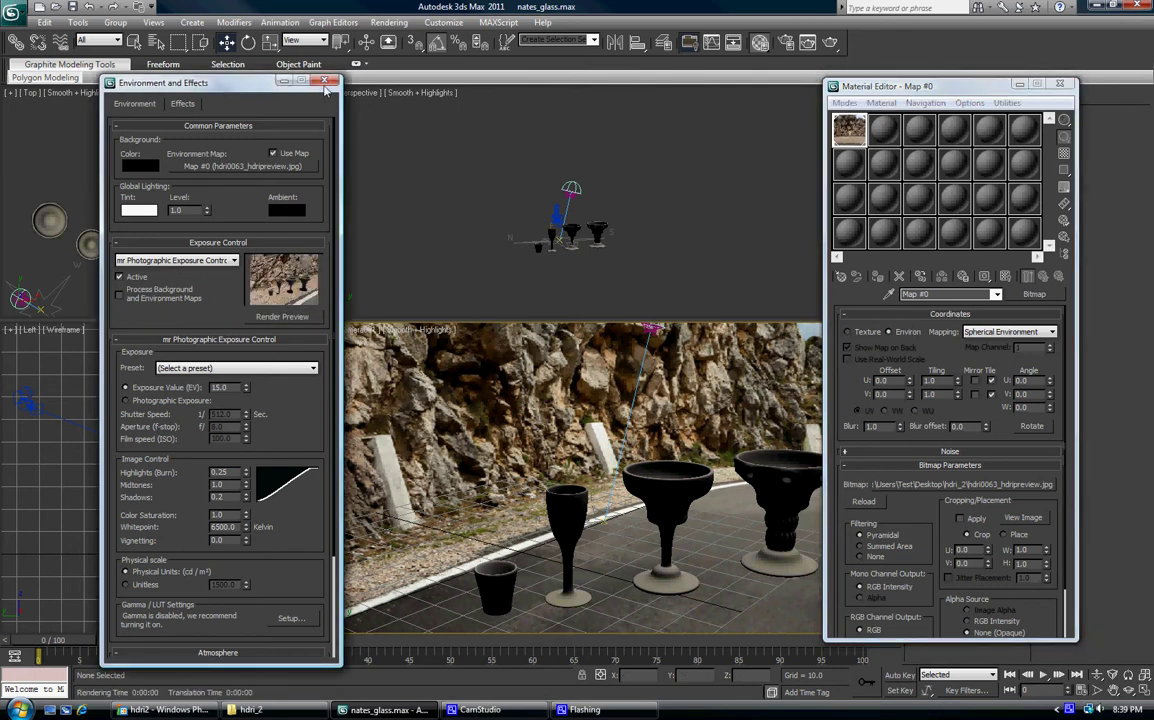
left_click_drag(910, 383, 912, 380)
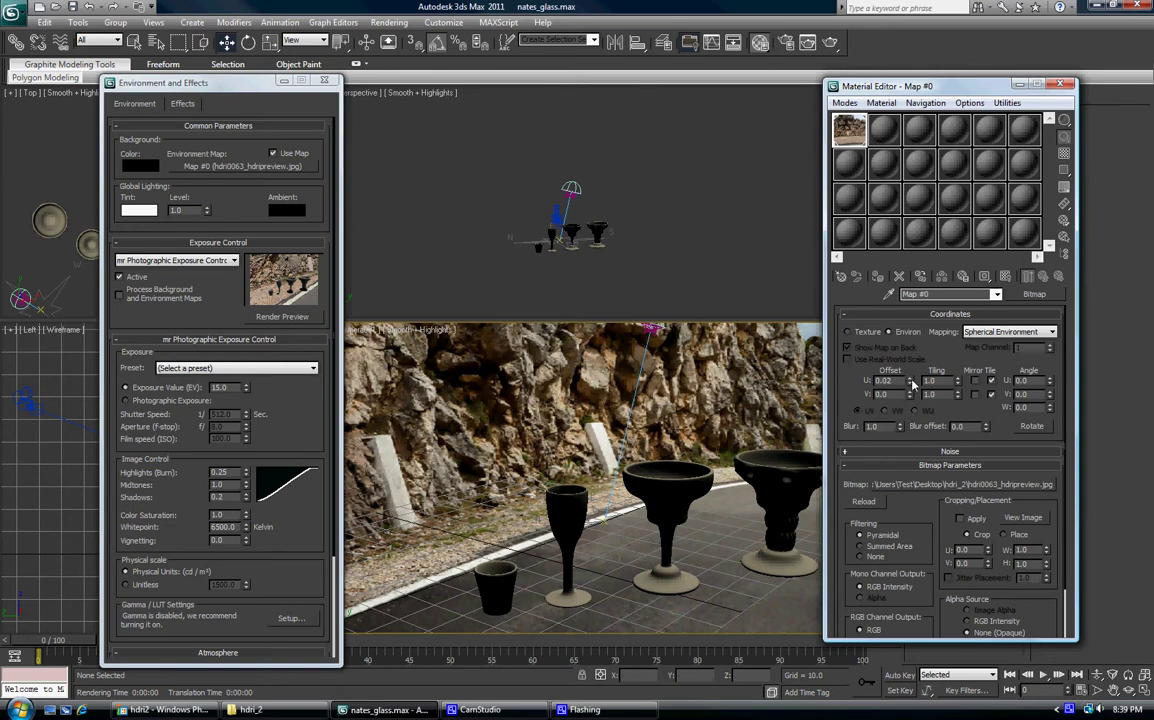
left_click_drag(912, 385, 911, 373)
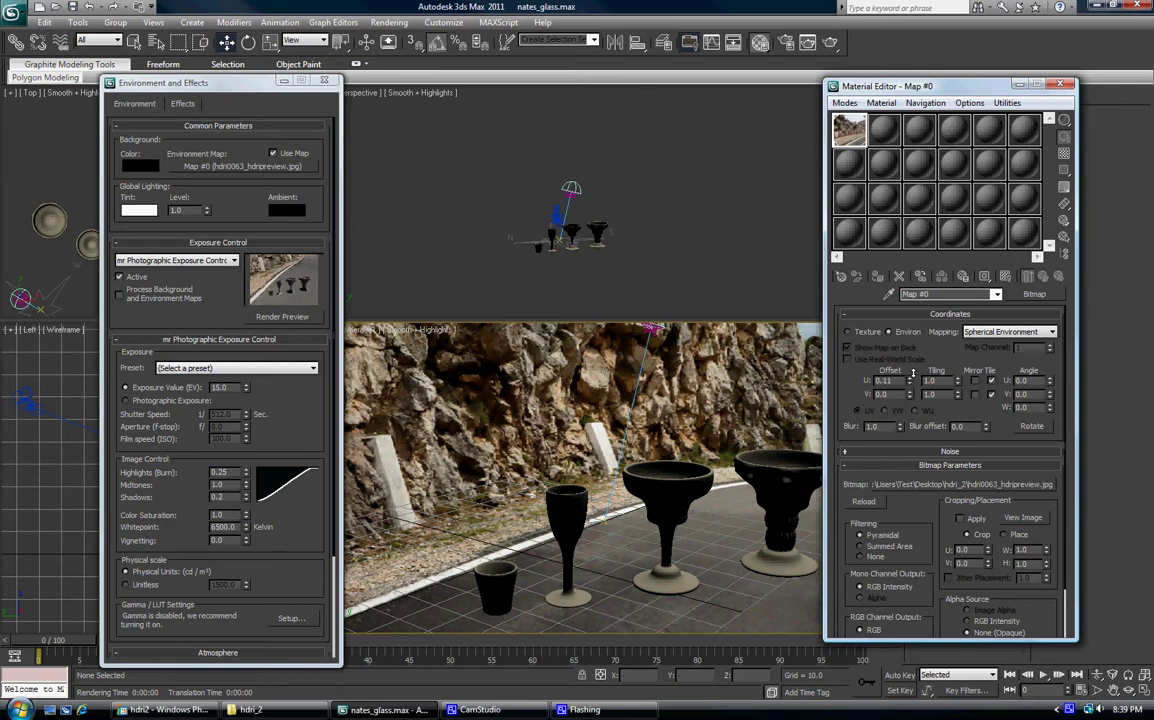
left_click(324, 80)
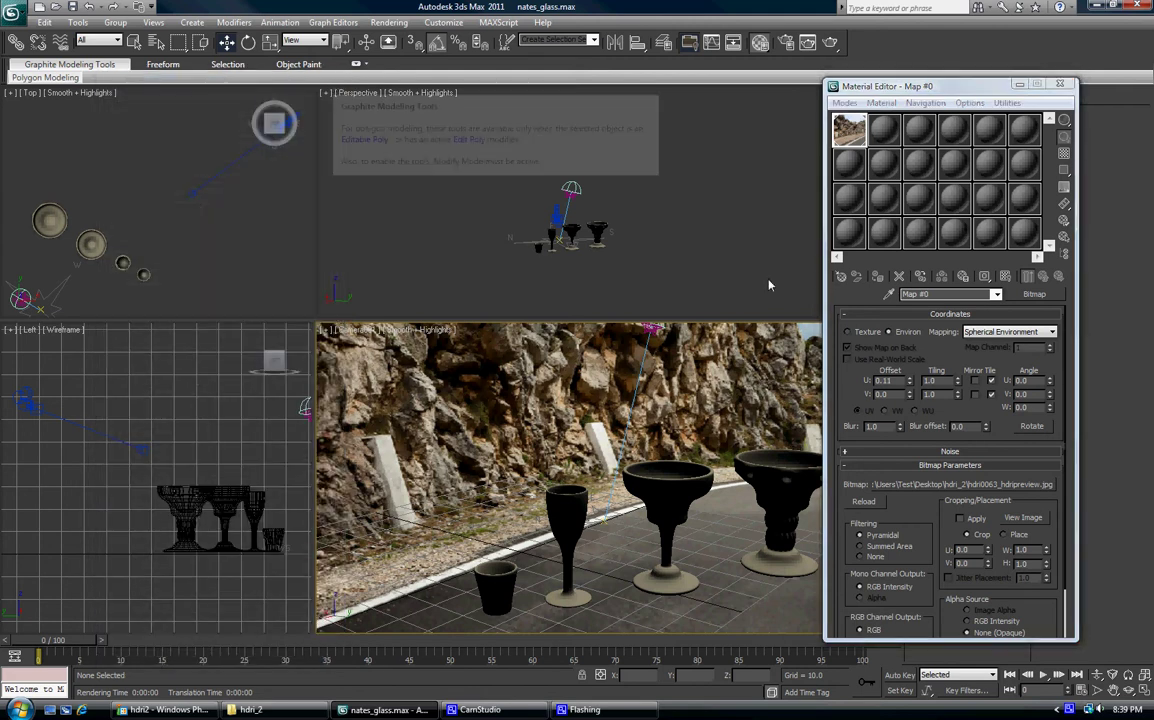
Step: Make the second material slot an Arch & Design material with the Glossy Finish template
left_click(884, 129)
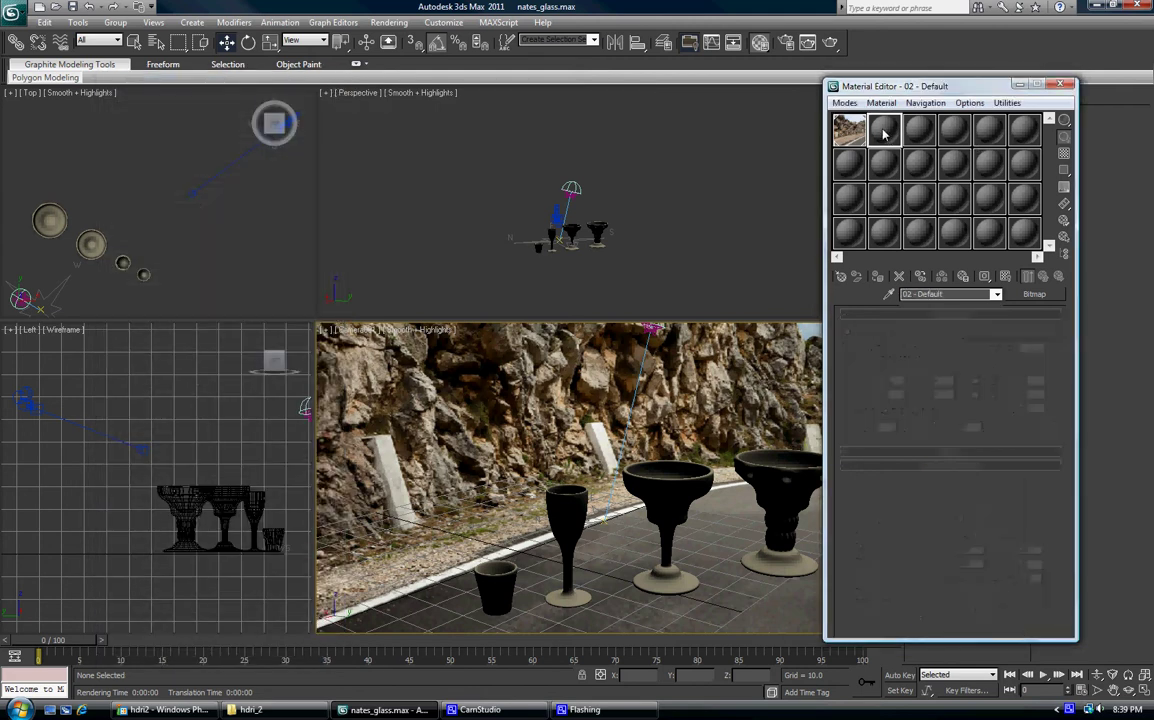
left_click(1034, 294)
double_click(479, 396)
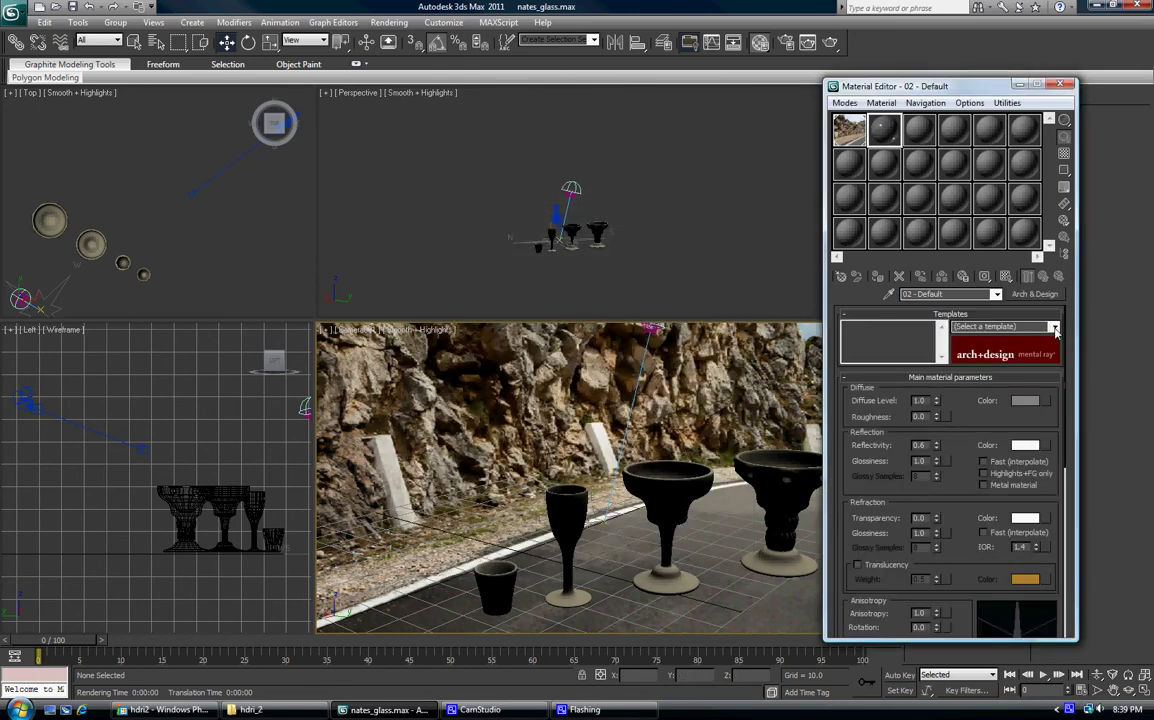
left_click(1054, 328)
left_click(925, 367)
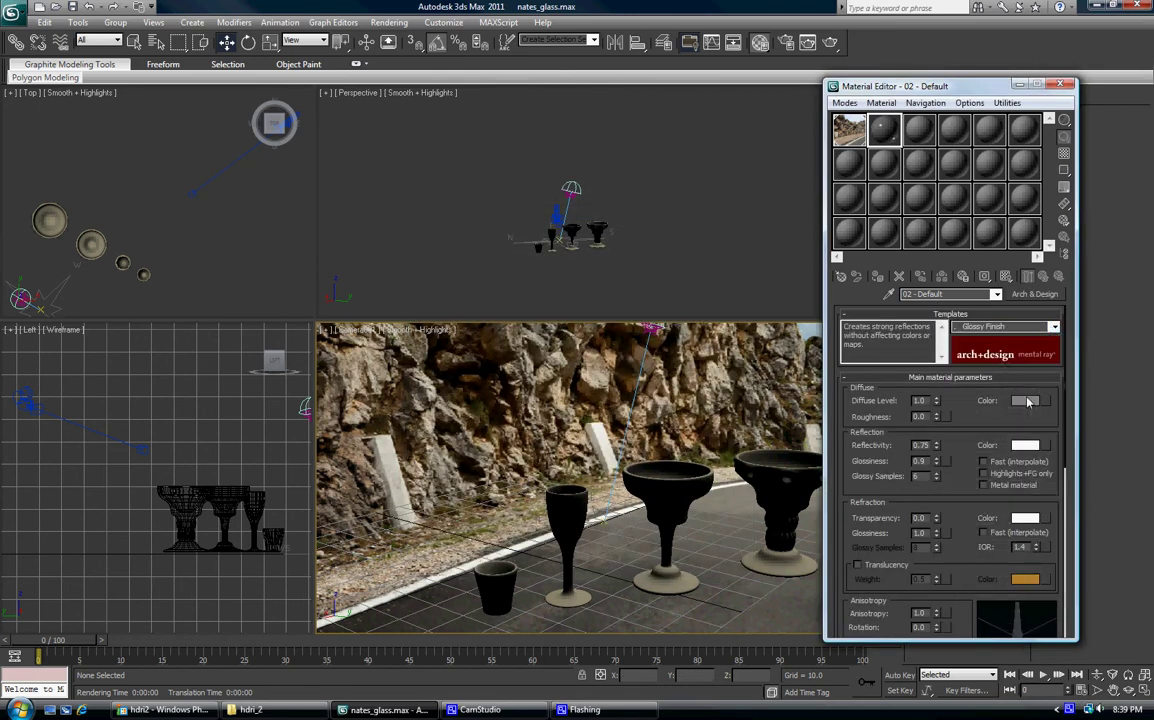
Step: Give the glossy material a dark green diffuse color, value about 0.22, and assign it to the wide goblet beside the champagne flute
left_click(1027, 401)
left_click_drag(298, 92, 311, 84)
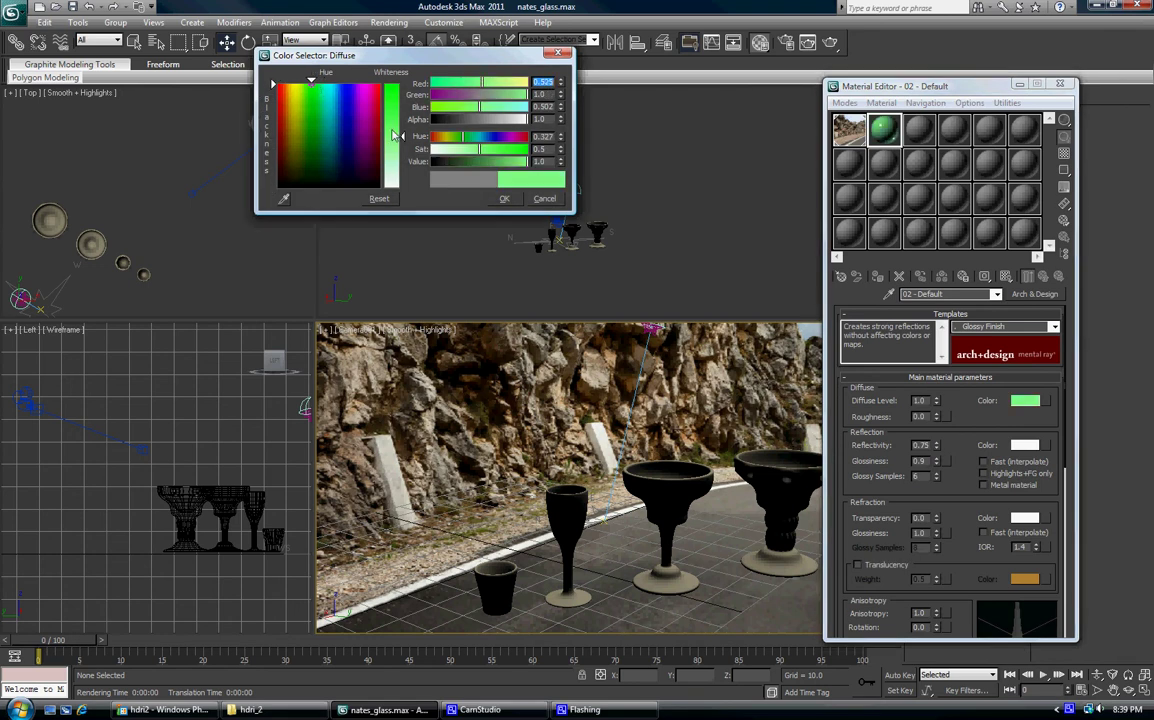
left_click_drag(395, 135, 403, 88)
left_click_drag(476, 166, 459, 164)
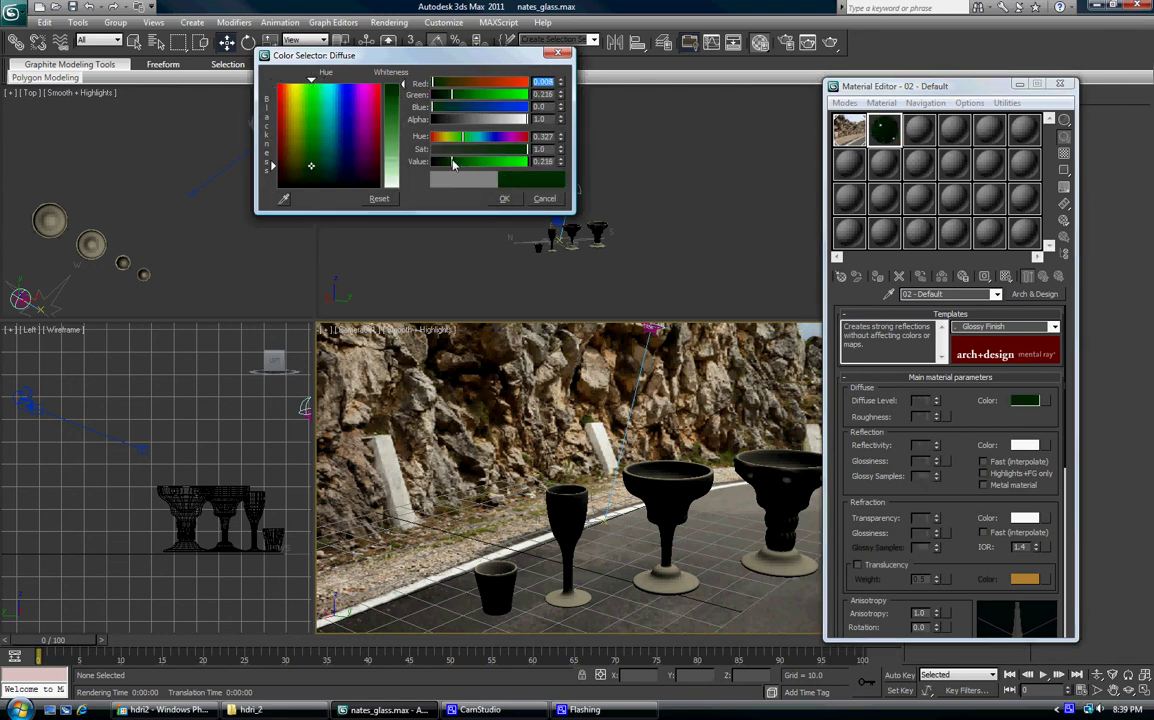
left_click(504, 198)
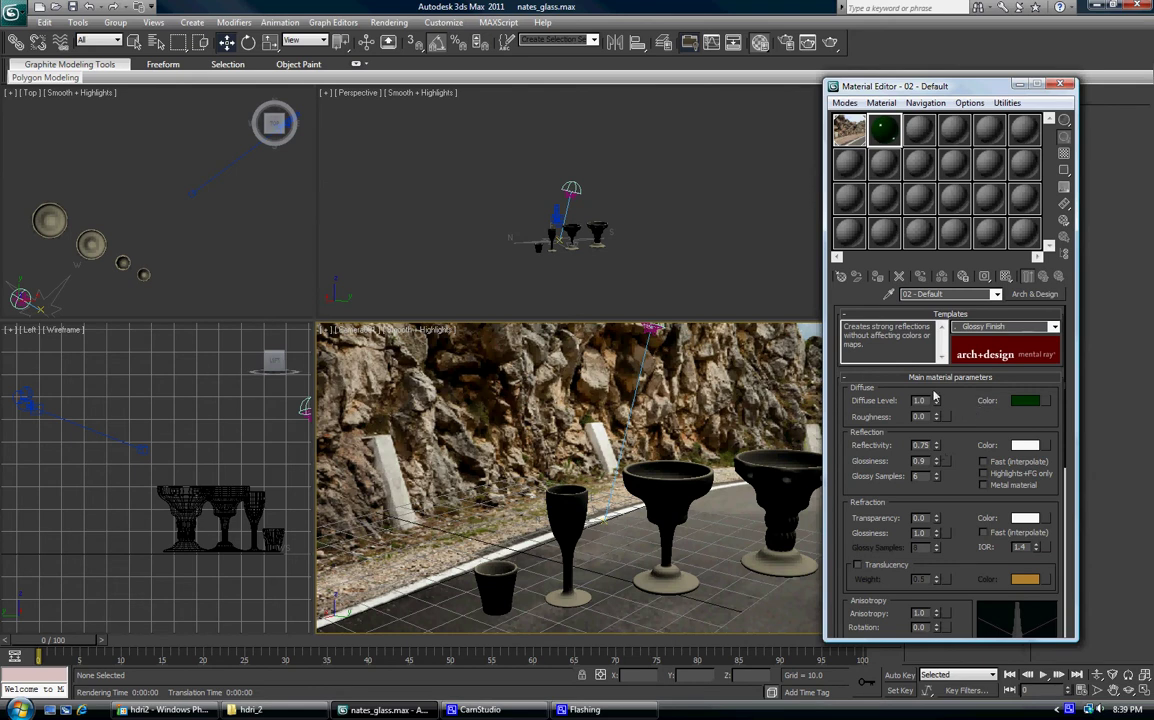
left_click(672, 482)
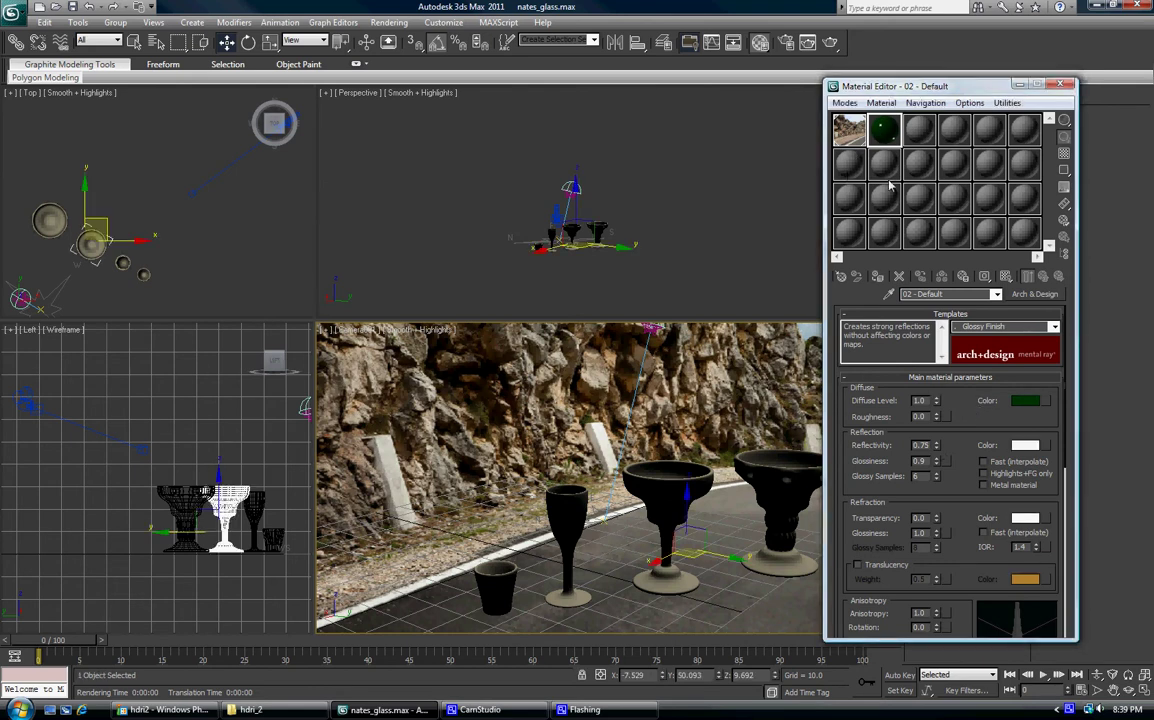
left_click(877, 276)
Step: Make the third slot an Arch & Design material with the Chrome template and assign it to the largest goblet
left_click(919, 129)
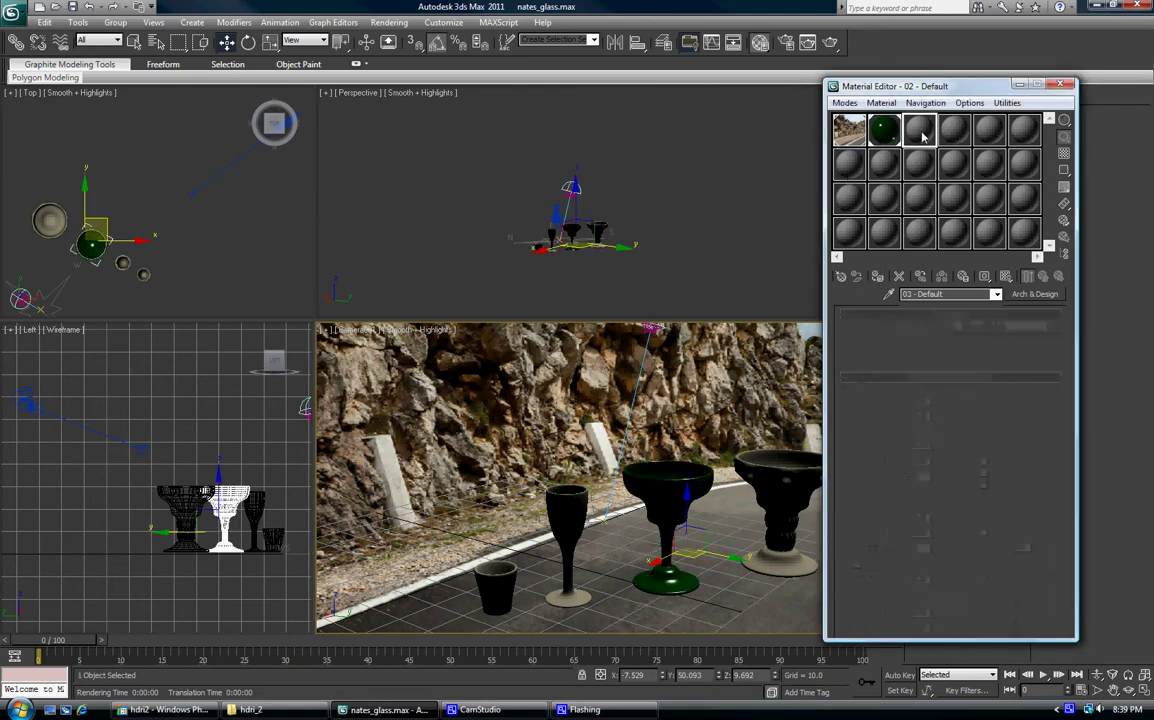
left_click(1028, 295)
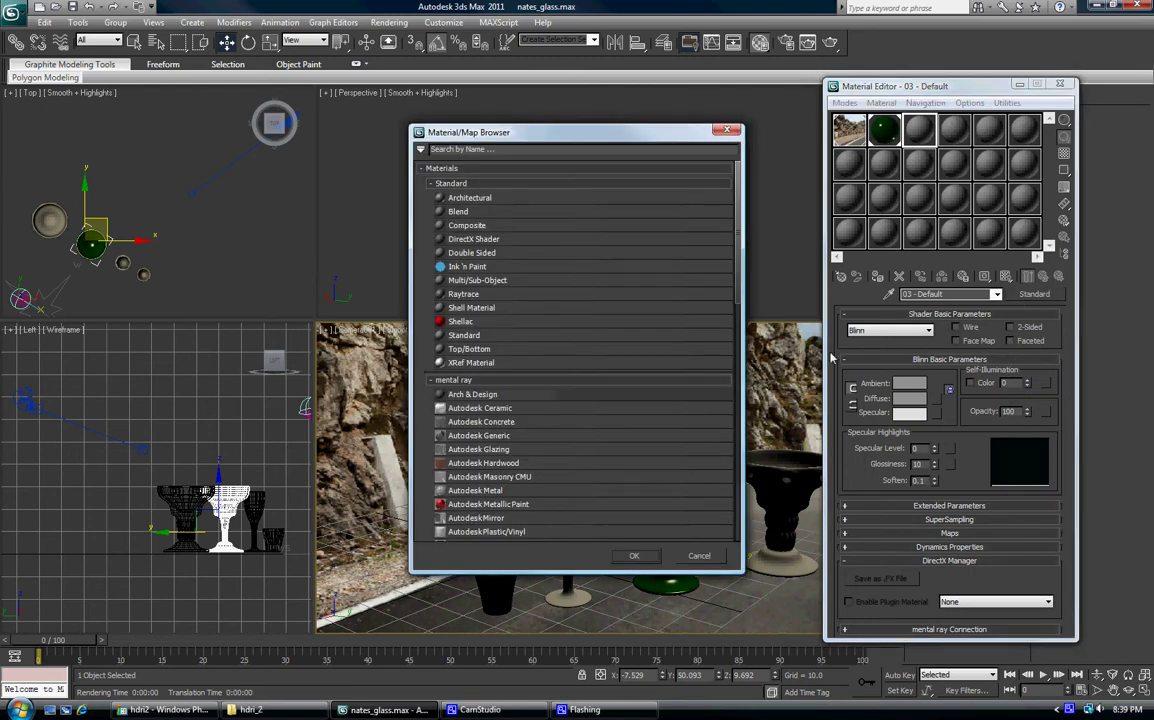
double_click(480, 395)
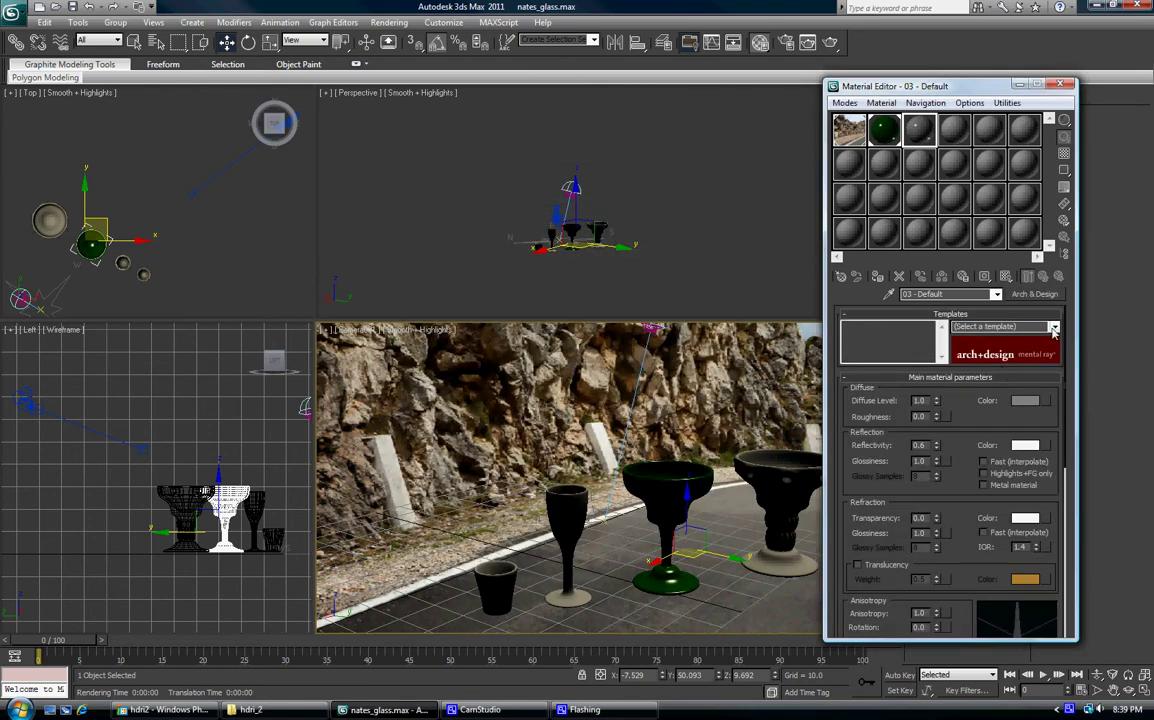
left_click(1053, 328)
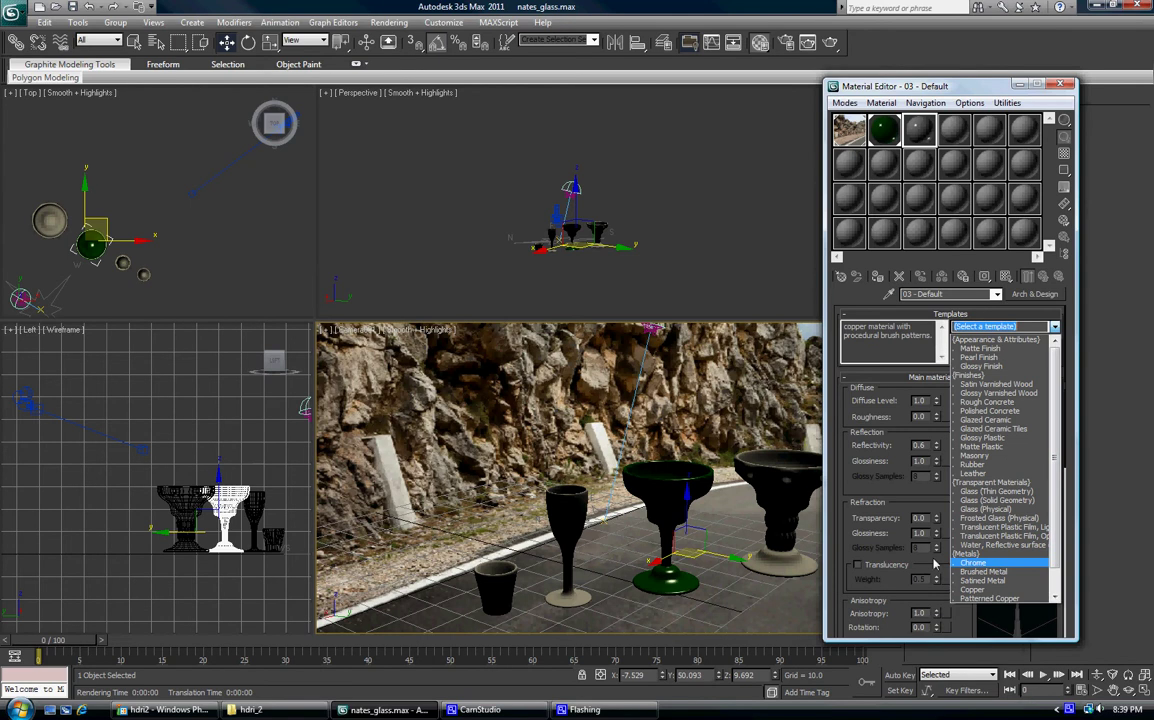
left_click(972, 563)
left_click(787, 486)
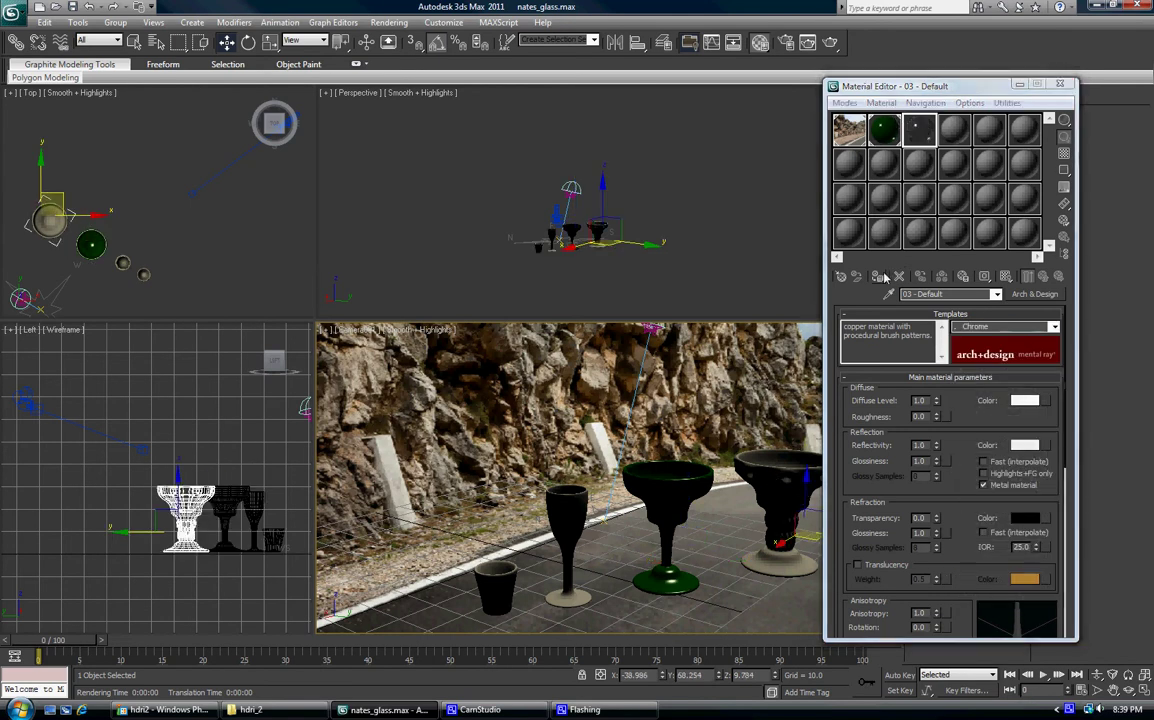
Step: Make the fourth material slot an Arch & Design material with the Glass (Physical) template
left_click(954, 129)
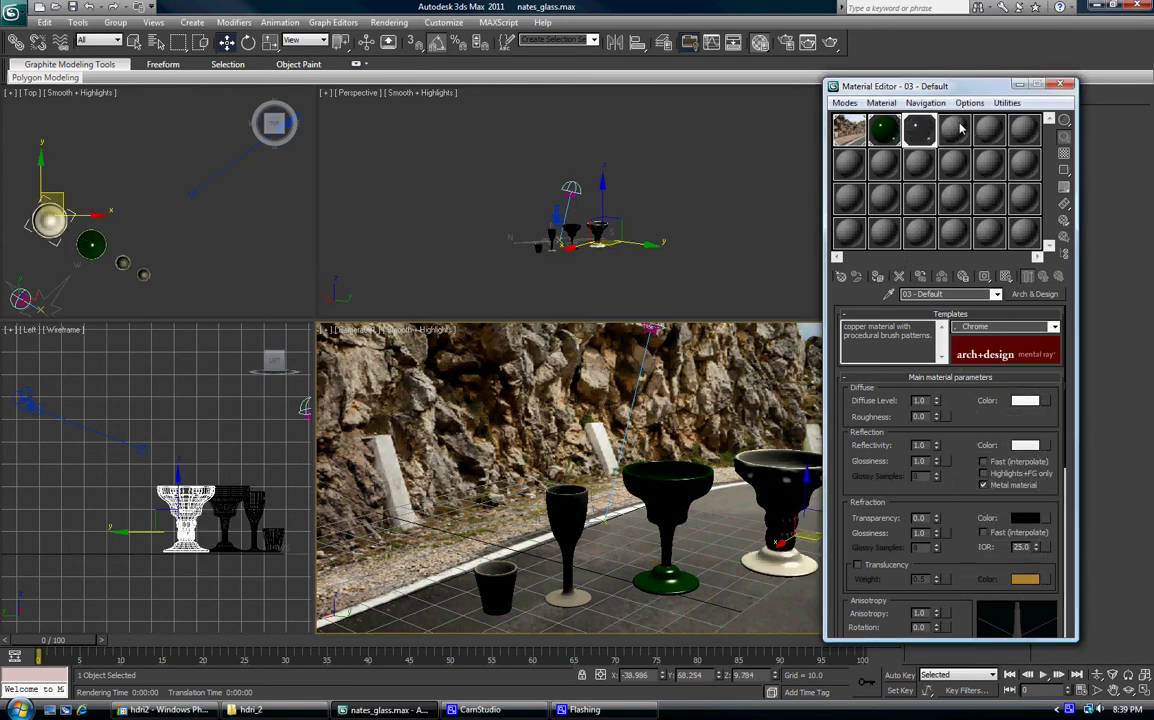
left_click(1034, 294)
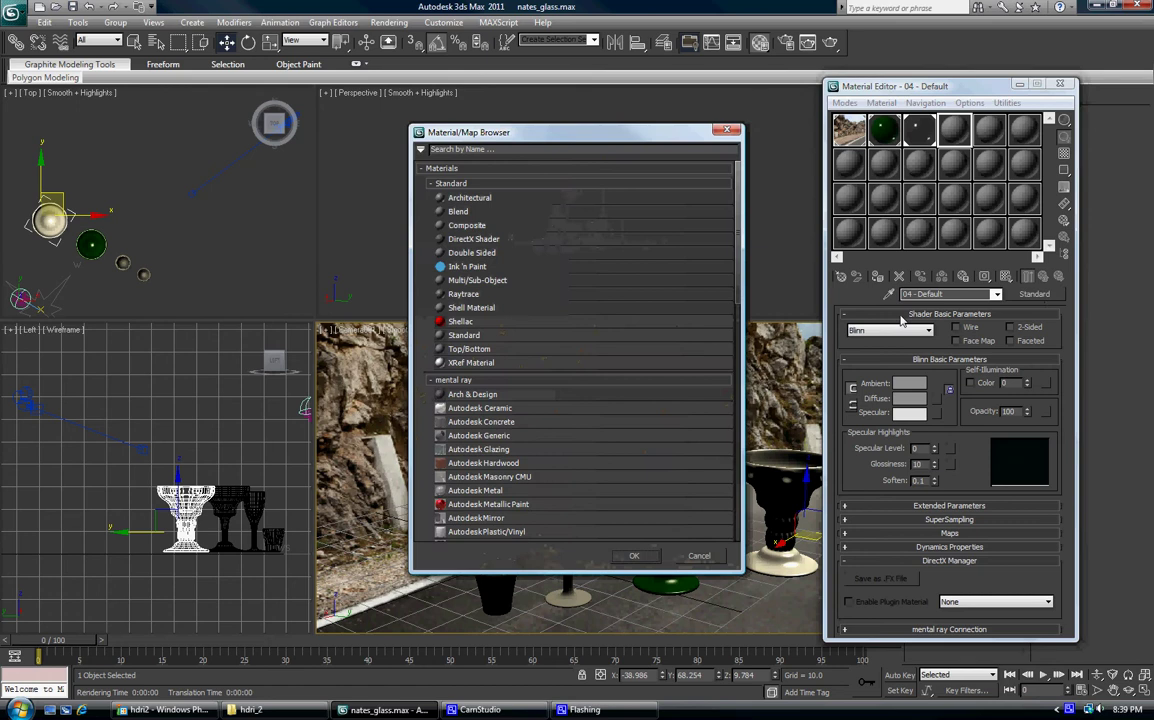
double_click(478, 395)
left_click(1055, 327)
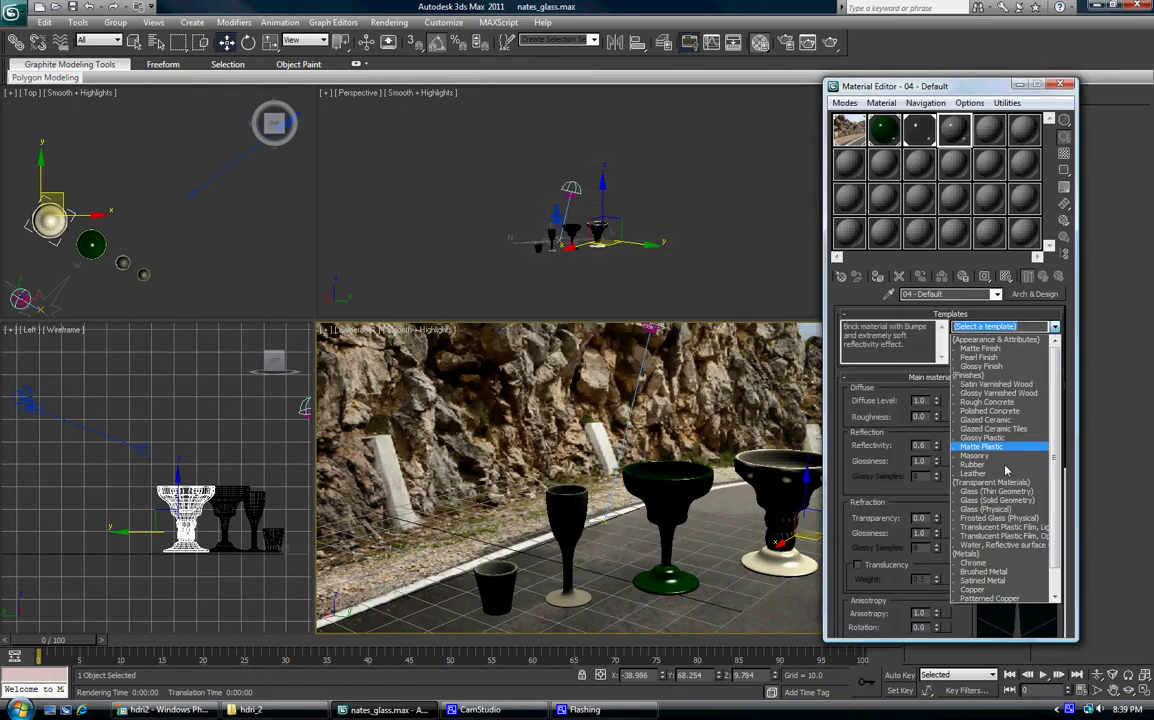
left_click(1008, 511)
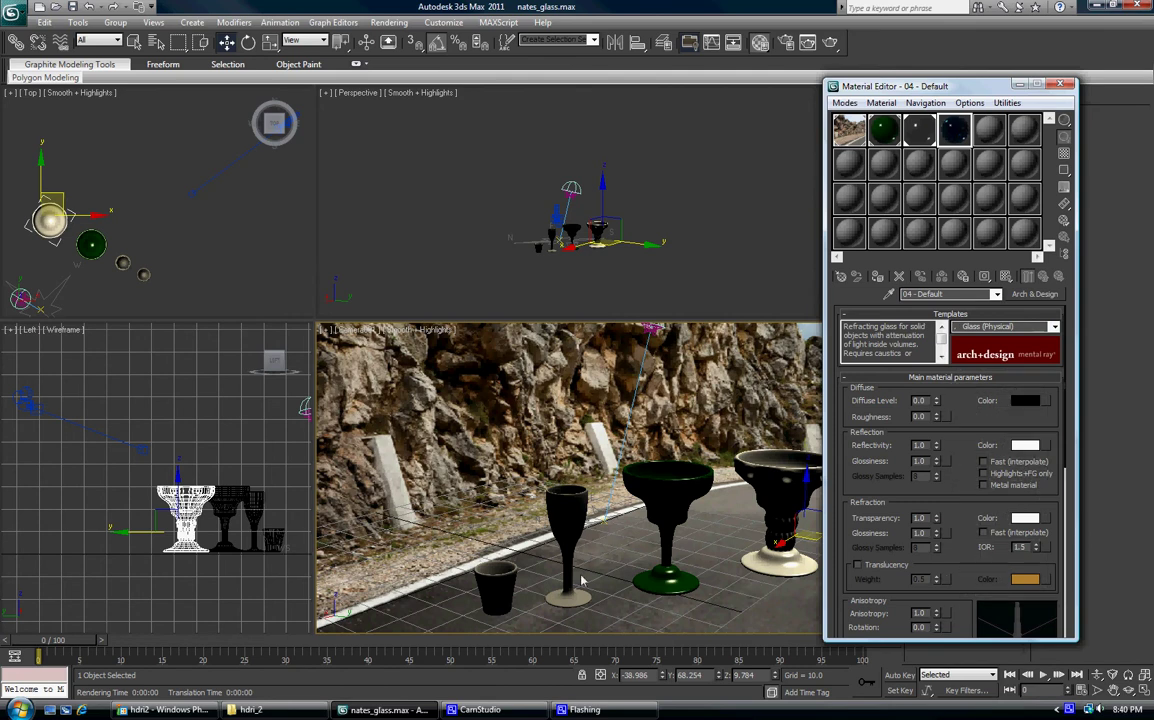
Step: Assign the physical glass material to the tumbler and the champagne flute, and close the Material Editor
left_click_drag(463, 543, 574, 605)
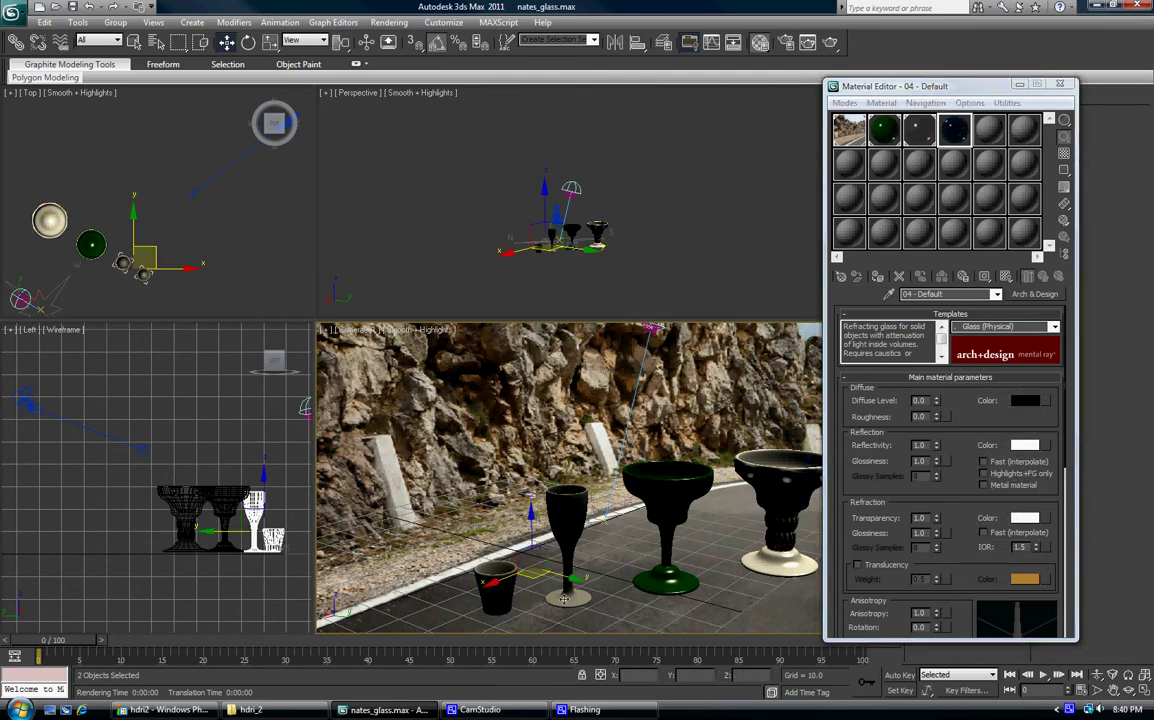
left_click(954, 141)
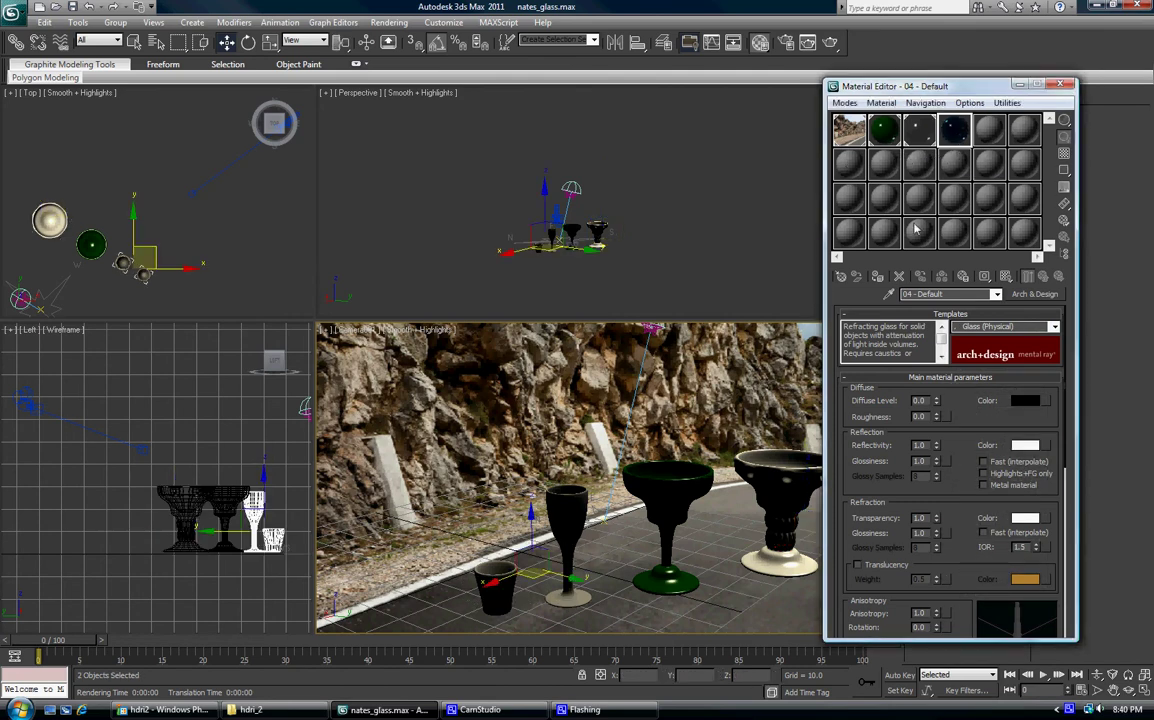
left_click(878, 277)
left_click(752, 384)
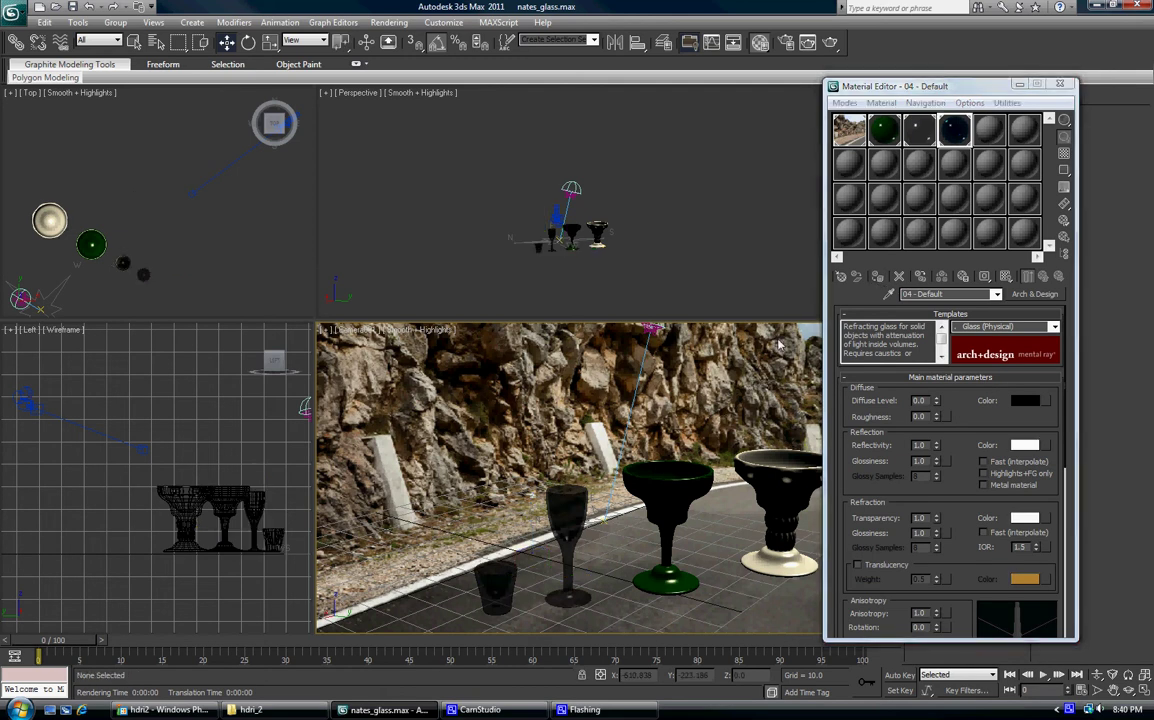
left_click(1061, 85)
Step: Set the render output size to 800 x 600 with the image aspect locked
left_click(389, 22)
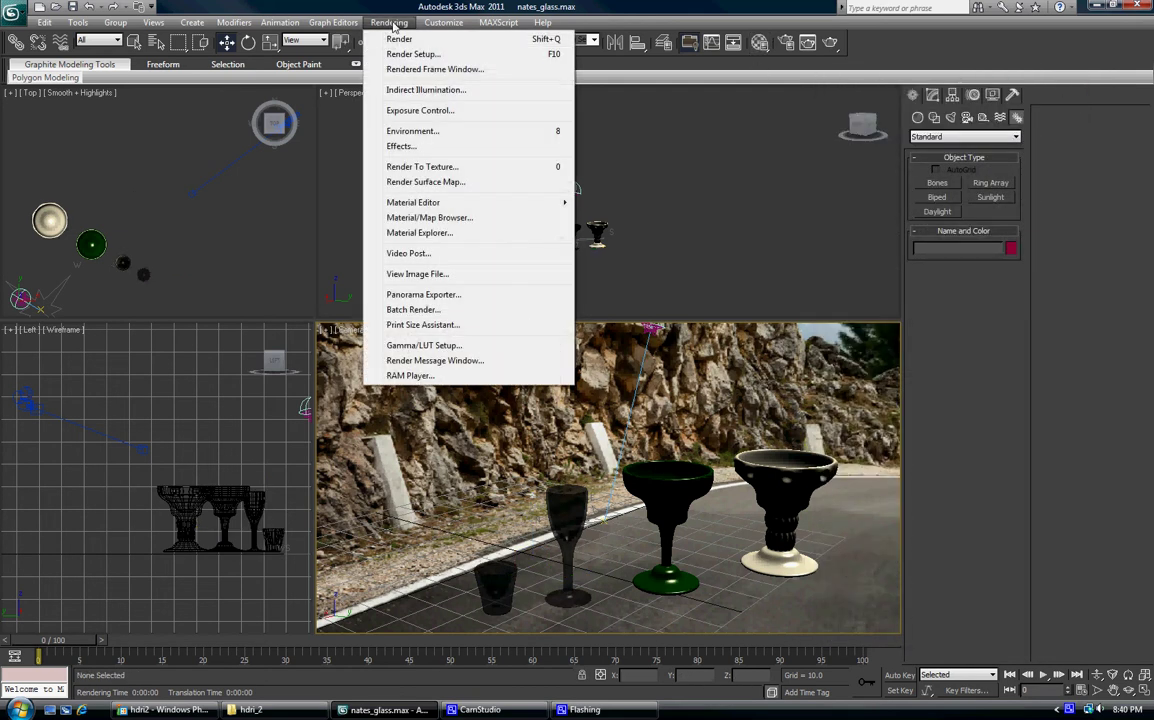
left_click(432, 53)
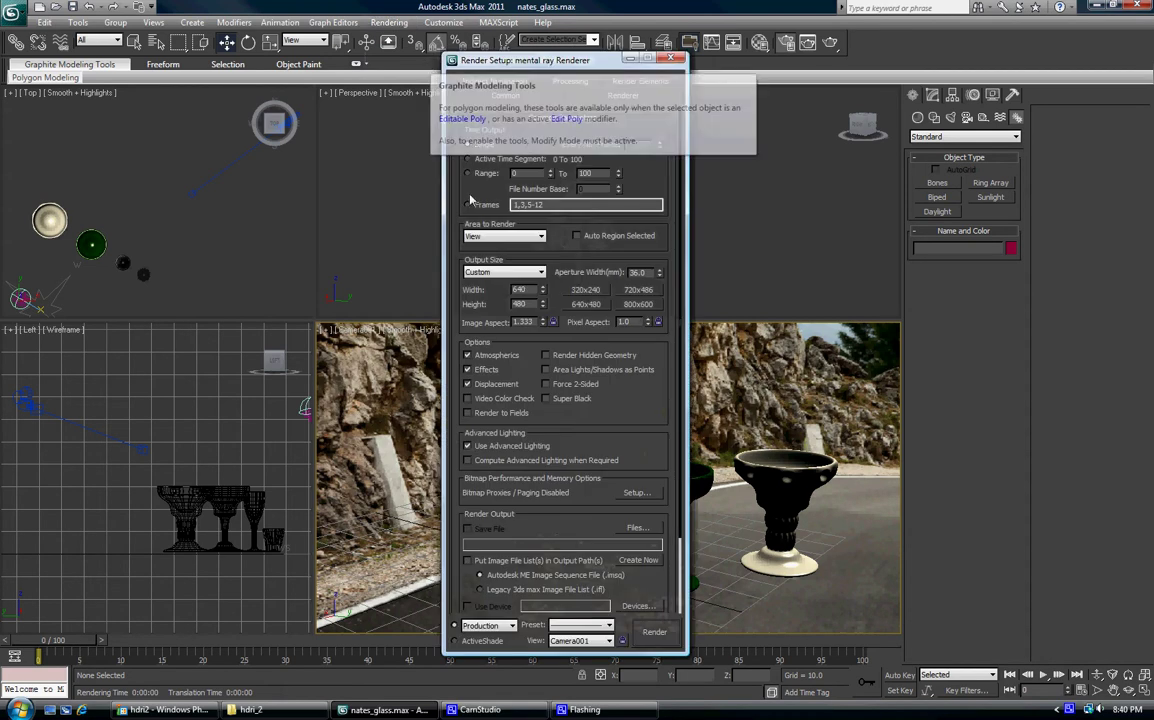
left_click(554, 322)
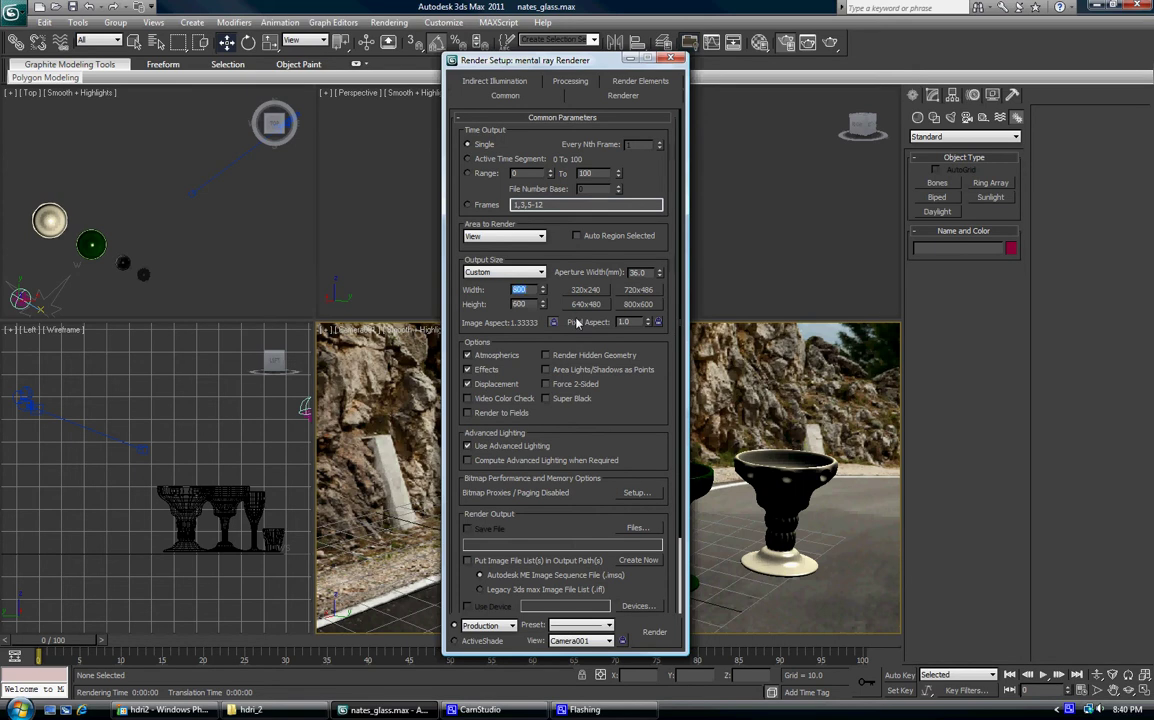
scroll(644, 427, "down", 3)
scroll(644, 427, "up", 3)
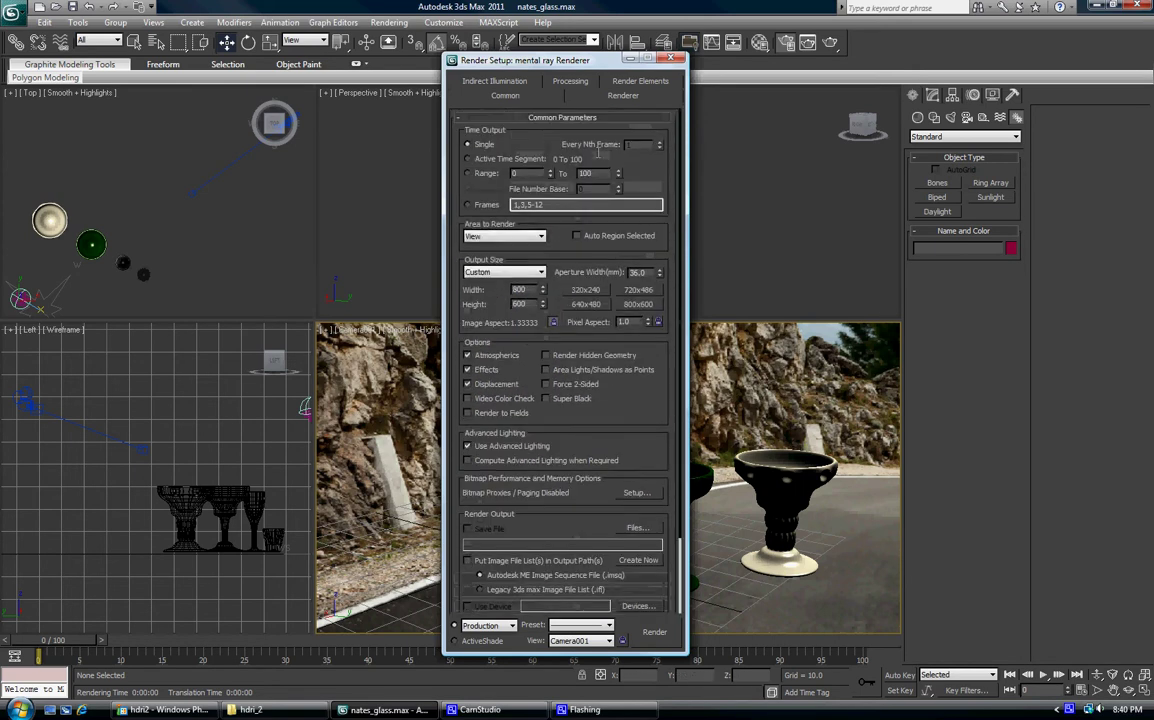
left_click(677, 60)
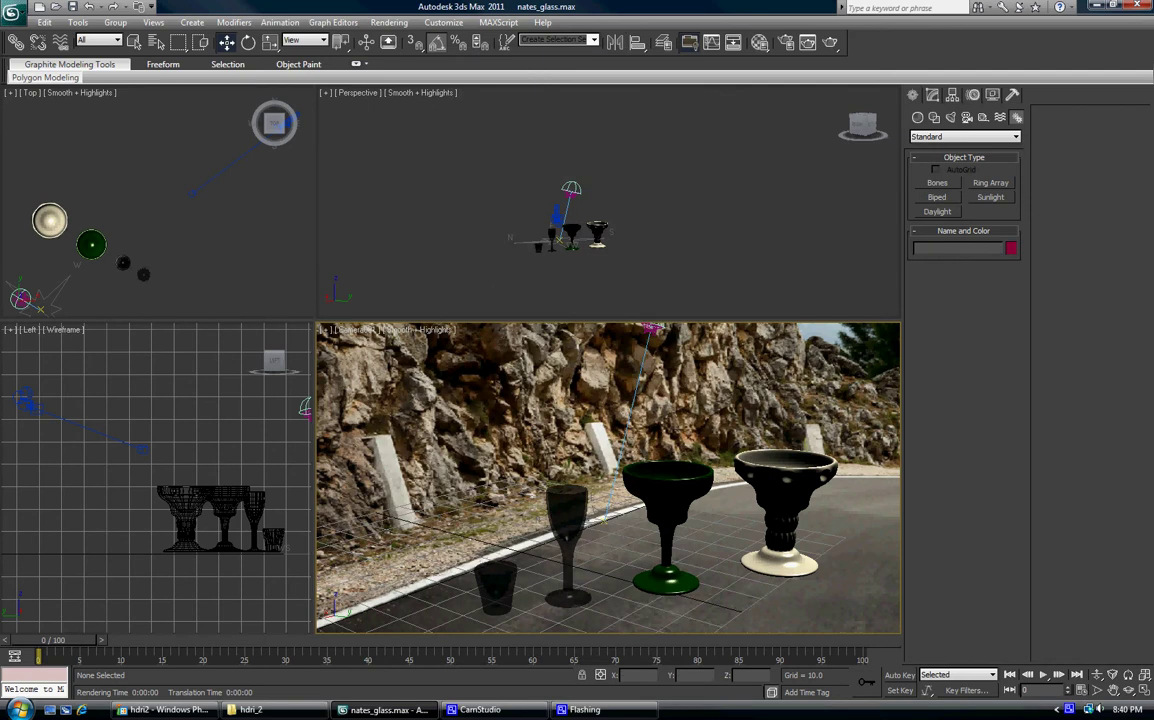
Step: Render the Camera001 view, raise the image precision to High: Min 1, Max 16, and render again to inspect the glasses up close
left_click(831, 43)
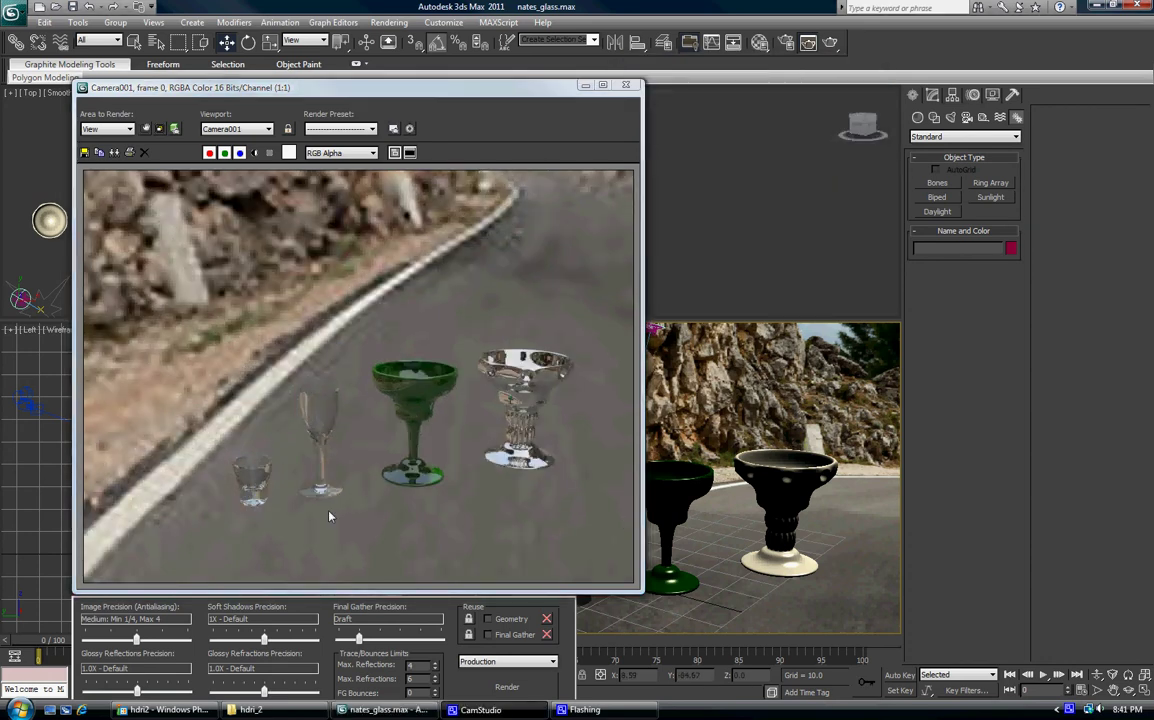
left_click(150, 637)
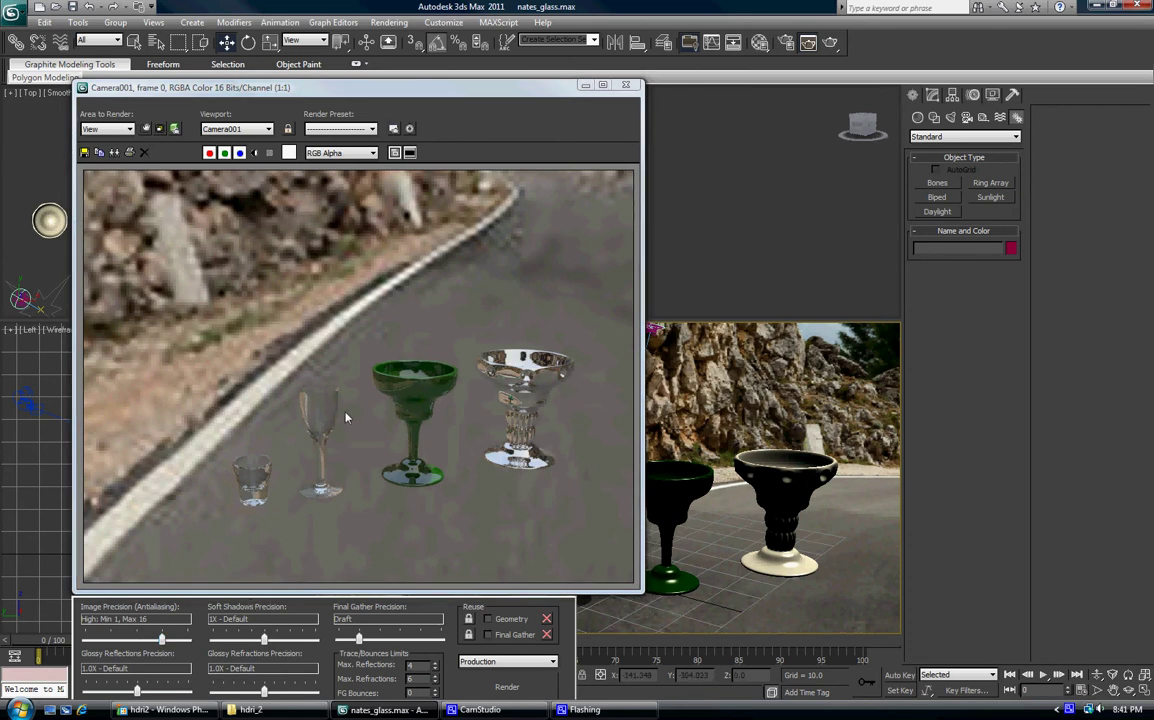
left_click(829, 44)
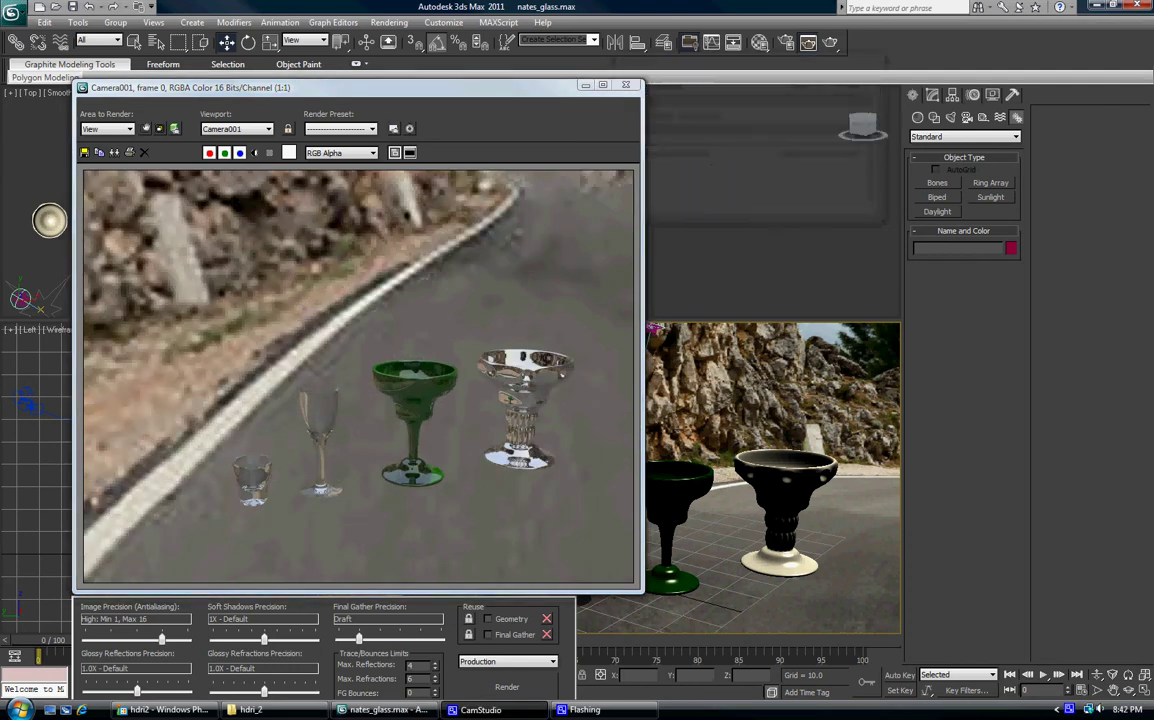
scroll(496, 497, "up", 1)
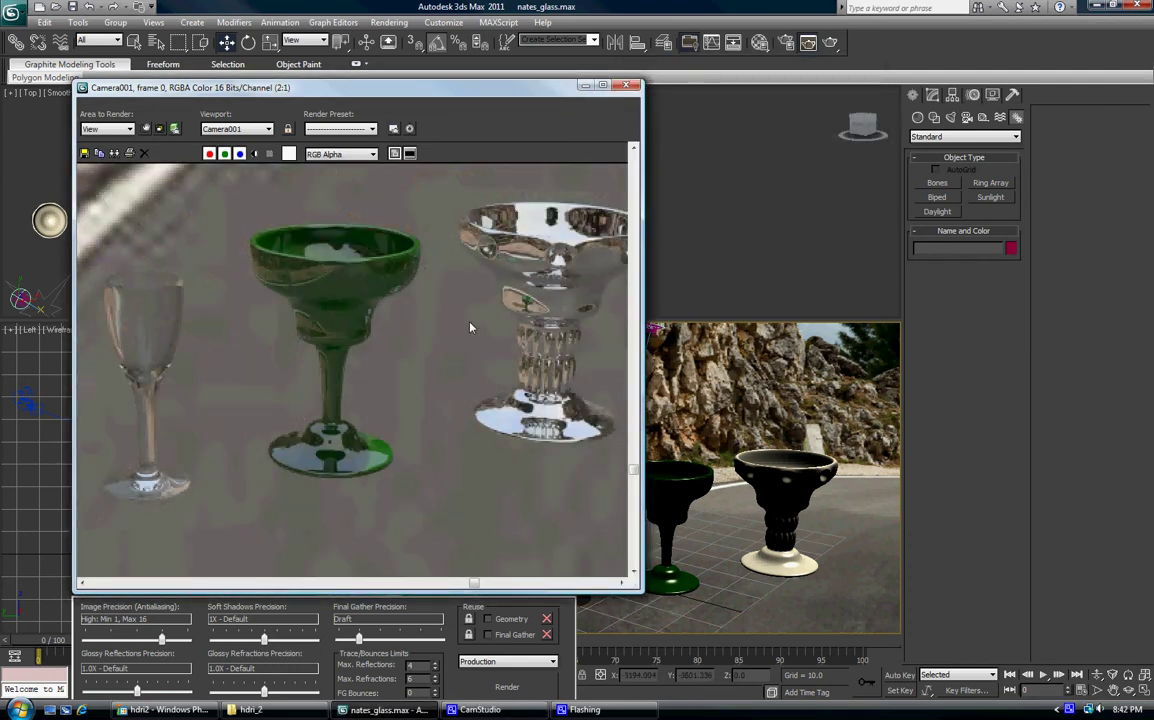
Step: Examine the champagne flute and green glass up close in the render, return to full size and close the frame window
middle_click_drag(460, 328, 373, 352)
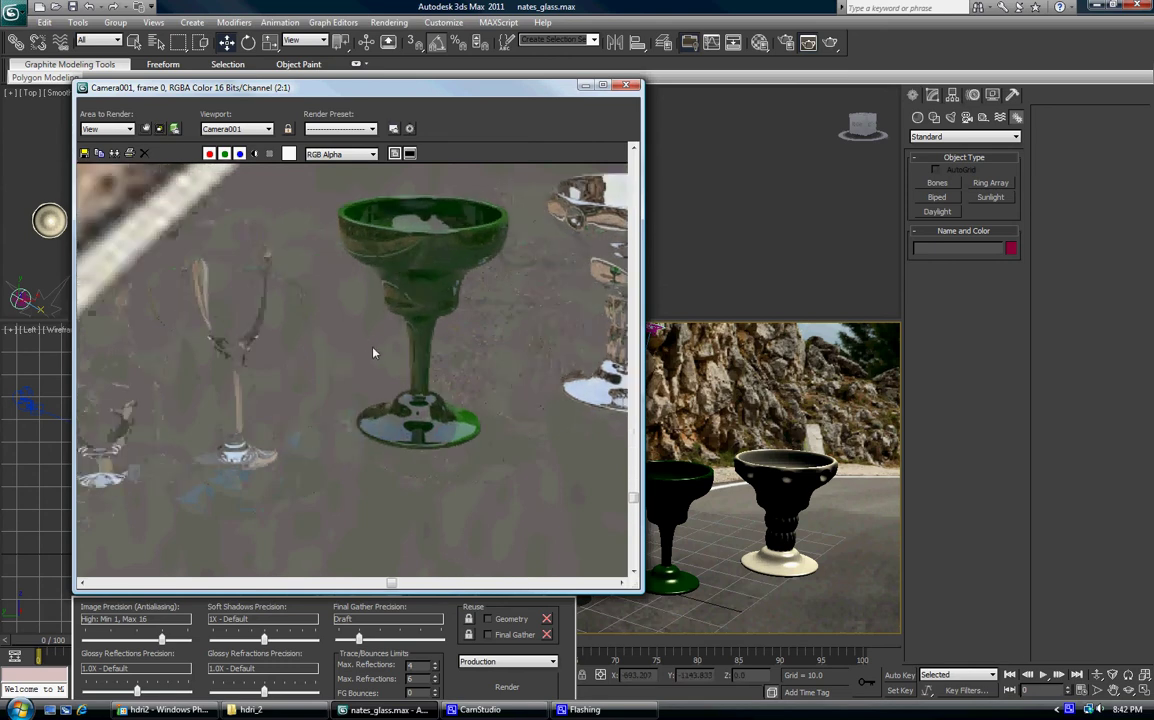
scroll(373, 352, "down", 1)
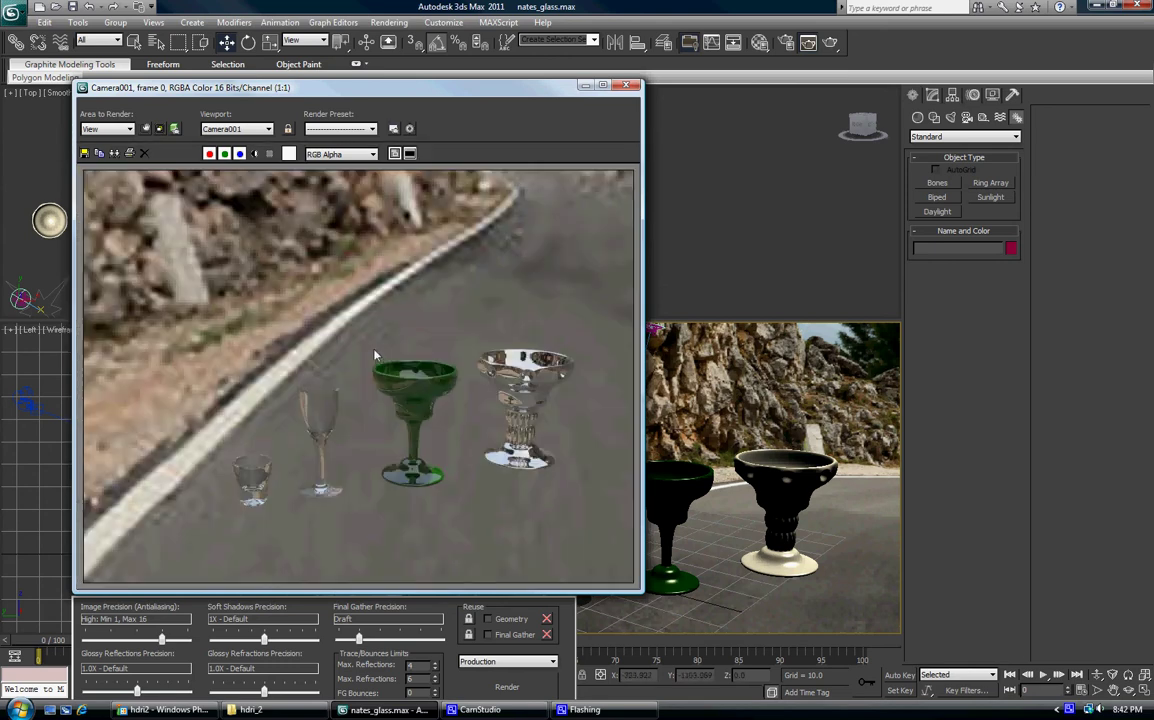
left_click(633, 85)
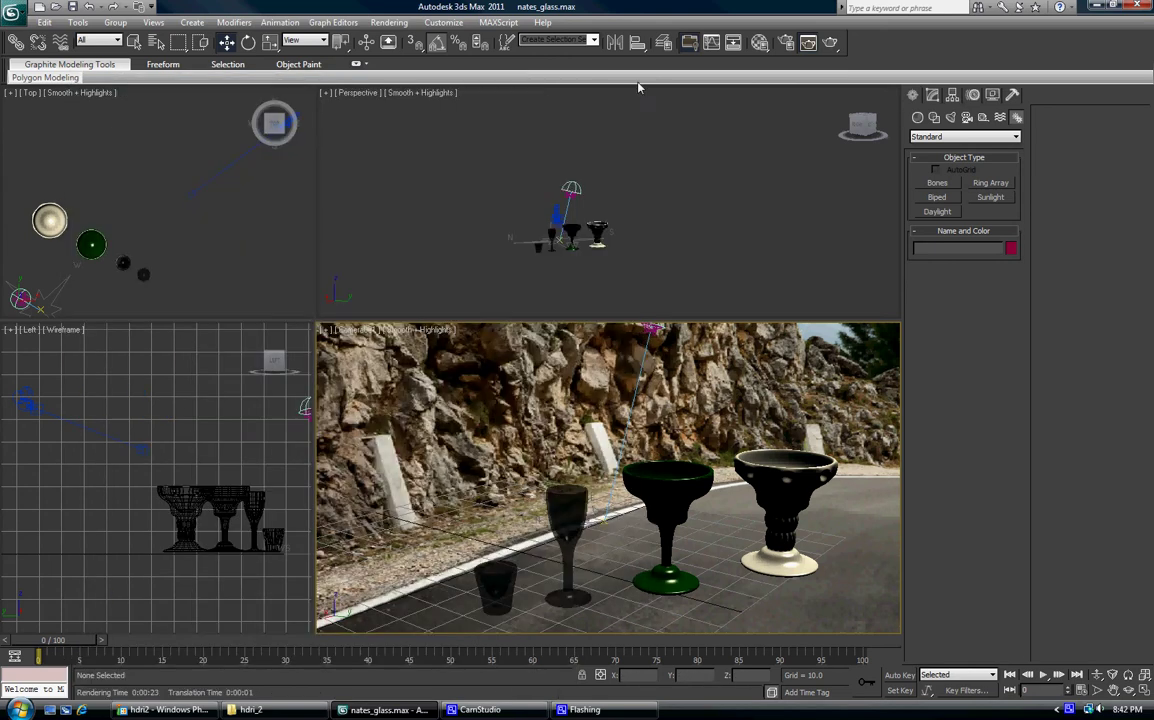
Step: Save the scene and create a ground plane about 154 x 154 units beneath the four glasses in the camera view
left_click(15, 20)
left_click(41, 137)
left_click(918, 117)
left_click(990, 240)
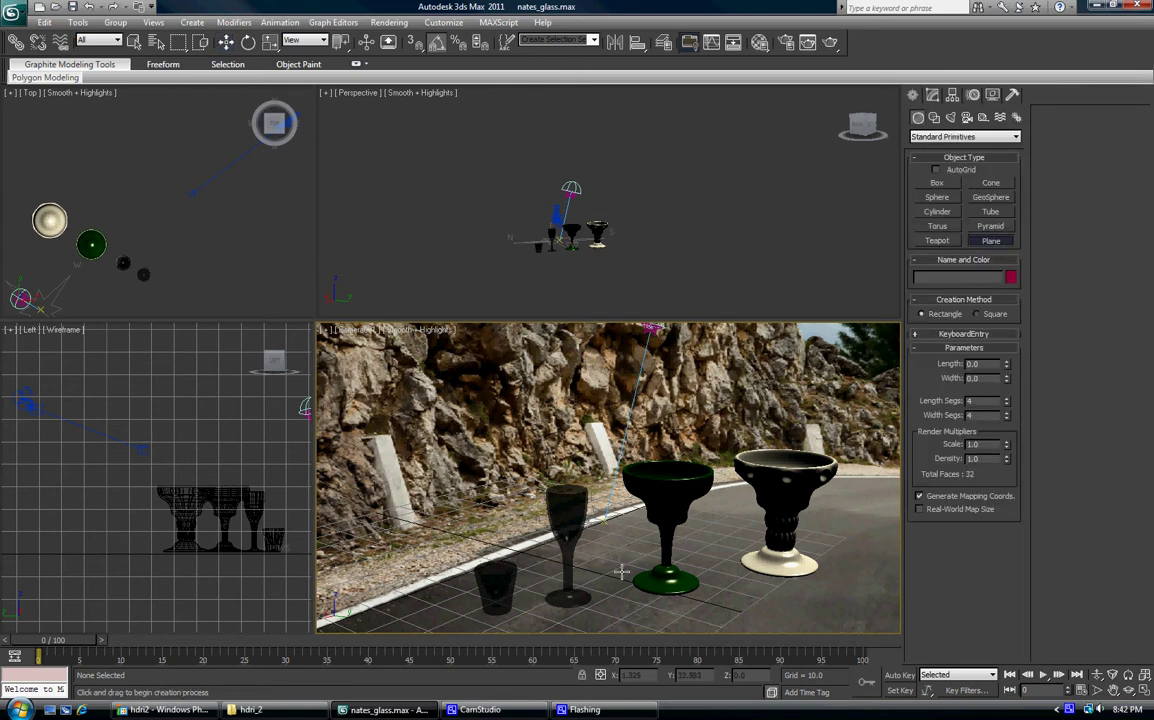
mouse_move(610, 567)
left_mouse_down()
mouse_move(632, 615)
mouse_move(820, 719)
left_mouse_up()
Step: Assign the fifth material slot's Standard material to the ground plane, make its diffuse color white and close the Material Editor
left_click(759, 42)
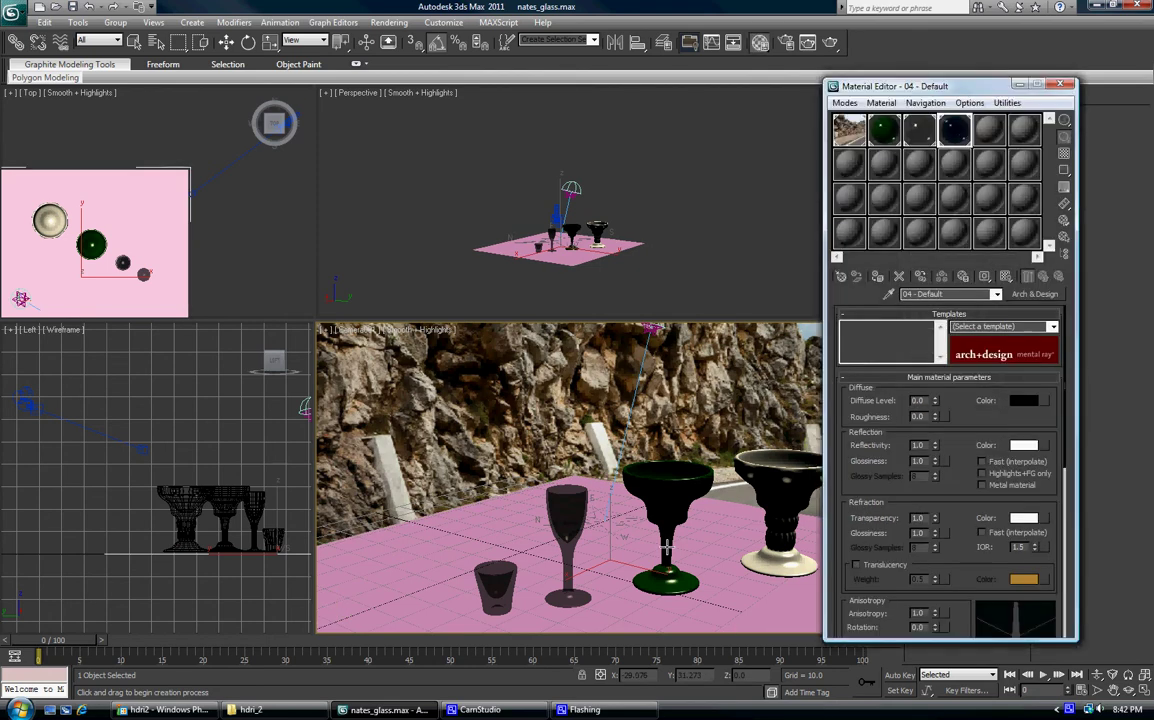
left_click(988, 130)
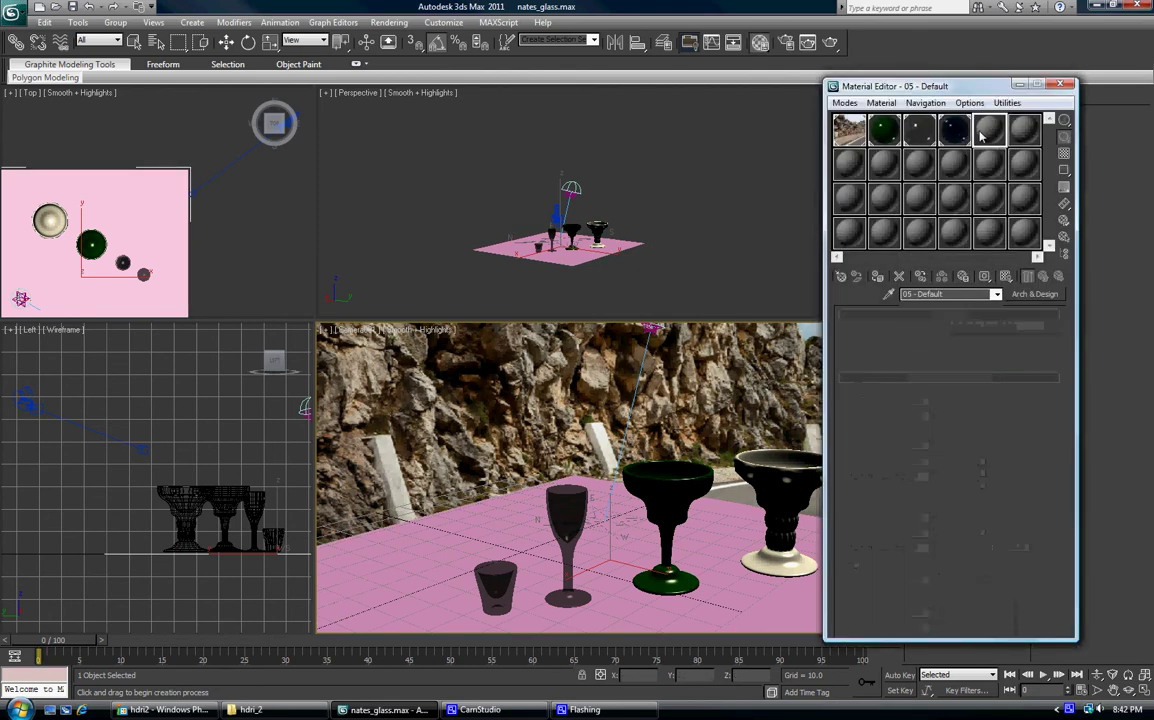
left_click(877, 277)
left_click(913, 397)
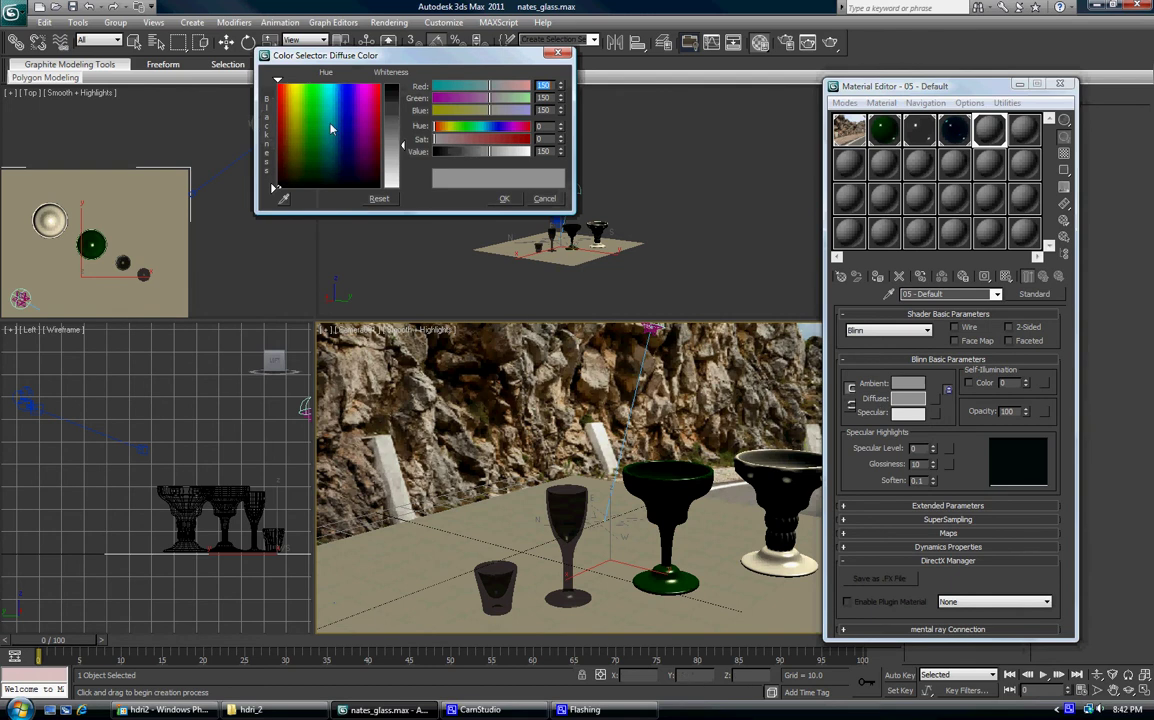
left_click_drag(400, 145, 404, 188)
left_click(504, 198)
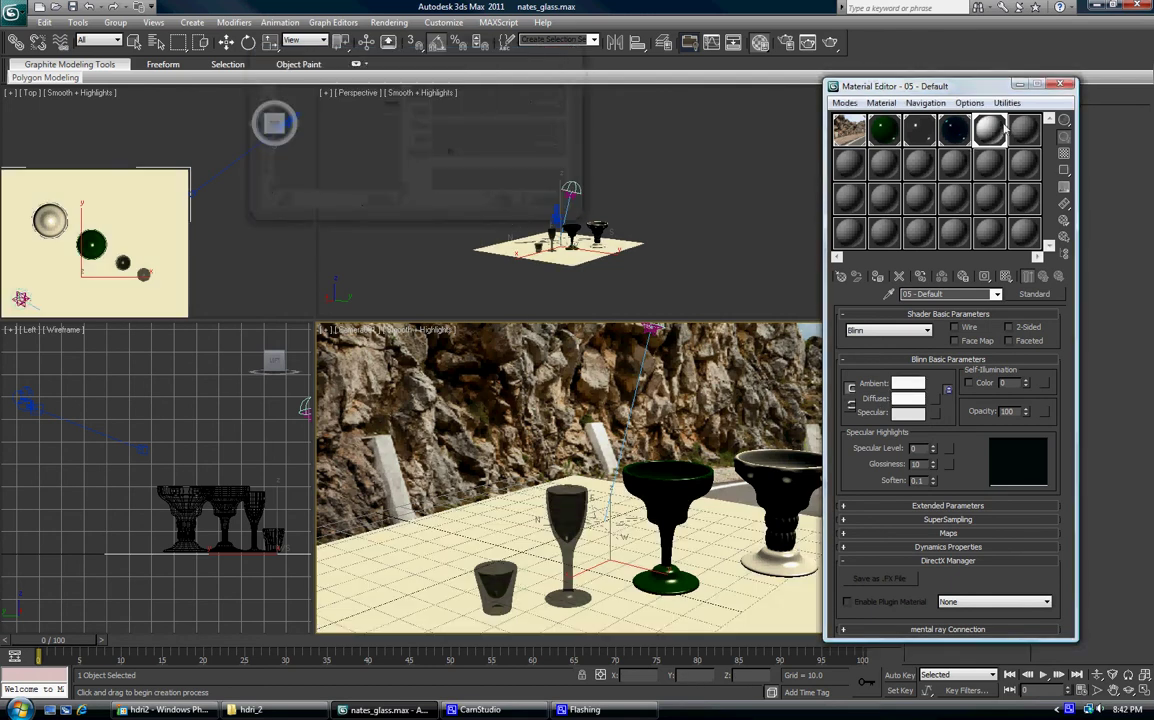
left_click(1060, 85)
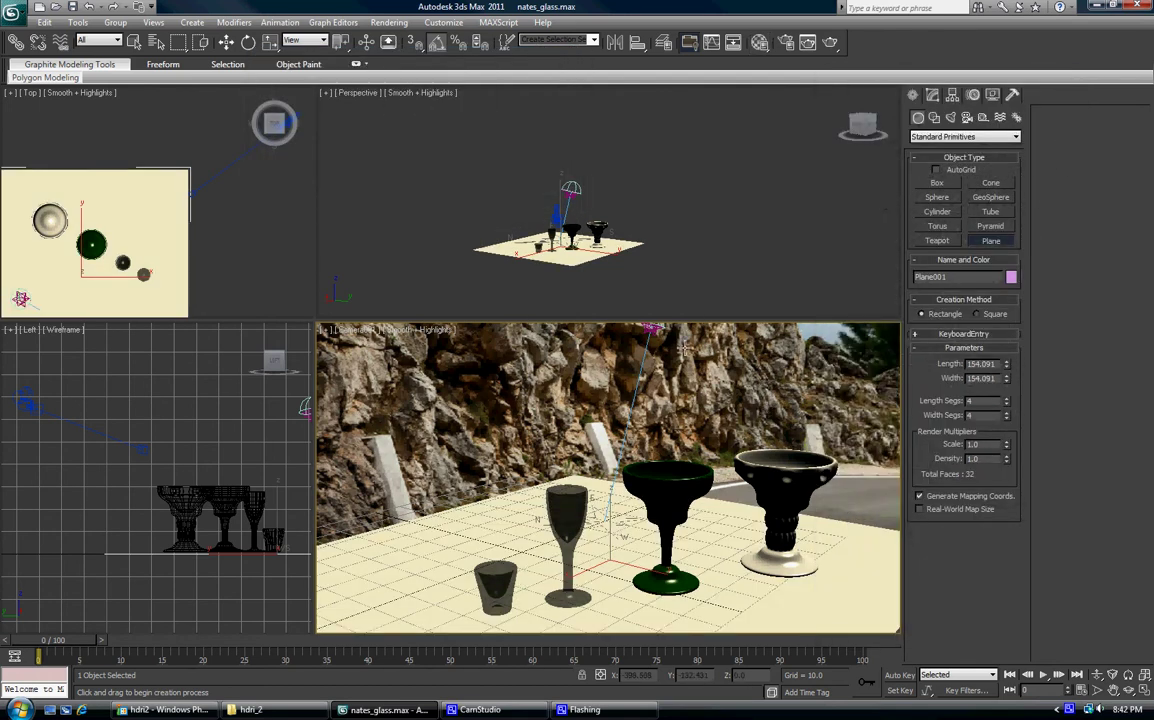
Step: Select all four glasses and turn off Visible to Camera in their object properties
left_click(226, 42)
left_click(497, 580)
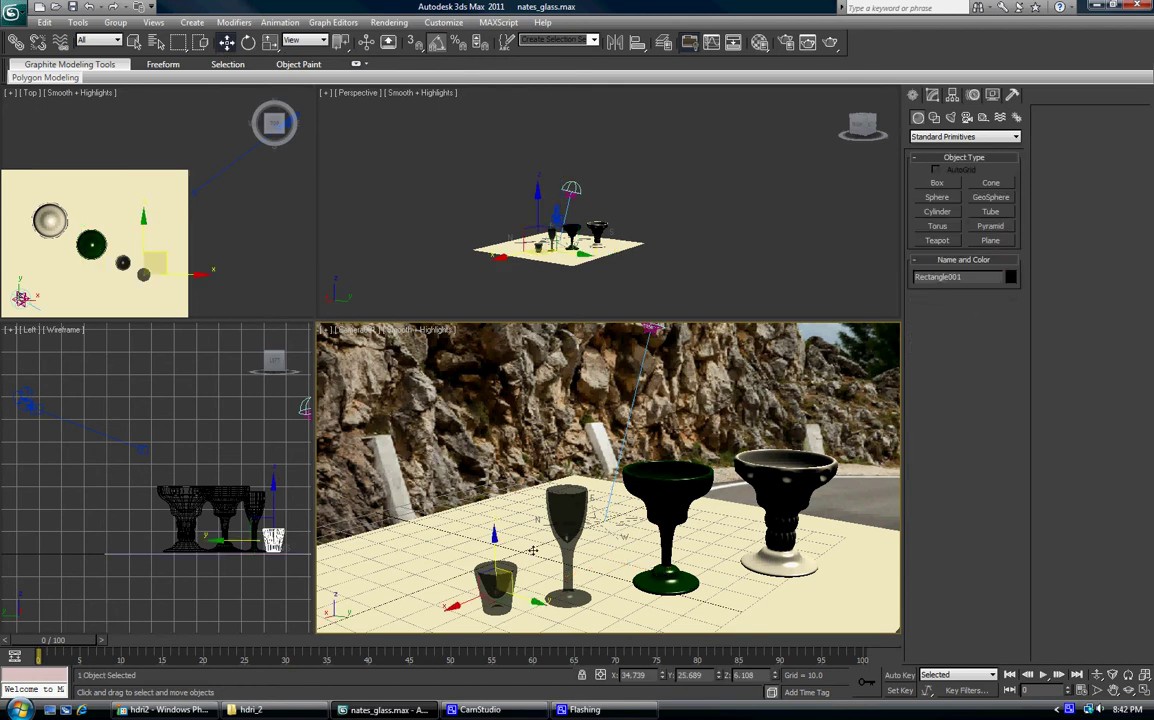
left_click(567, 530, "ctrl")
left_click(683, 478, "ctrl")
left_click(780, 459, "ctrl")
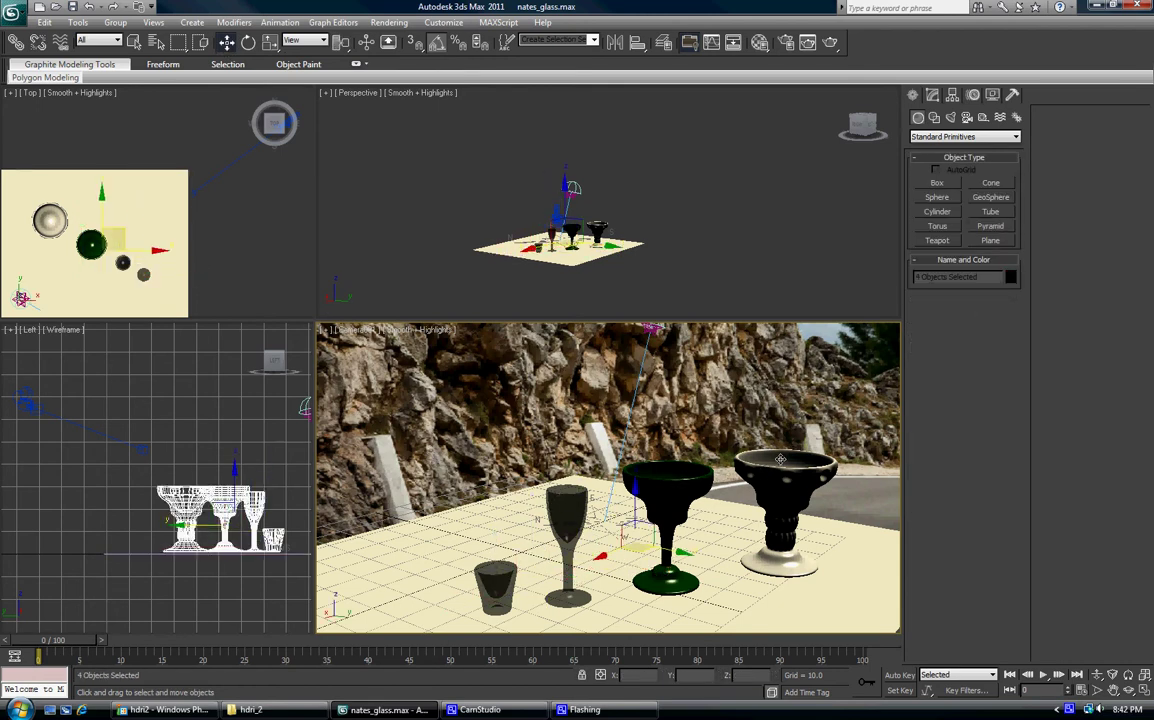
right_click(780, 459)
left_click(820, 542)
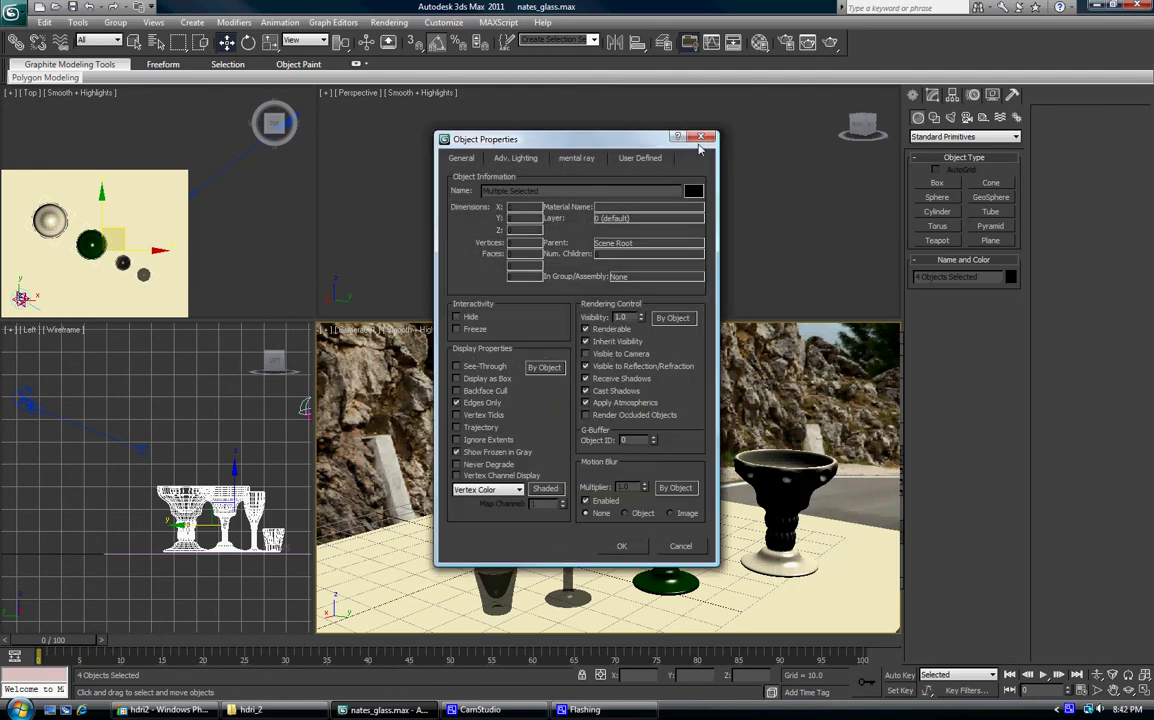
left_click(703, 137)
left_click(776, 100)
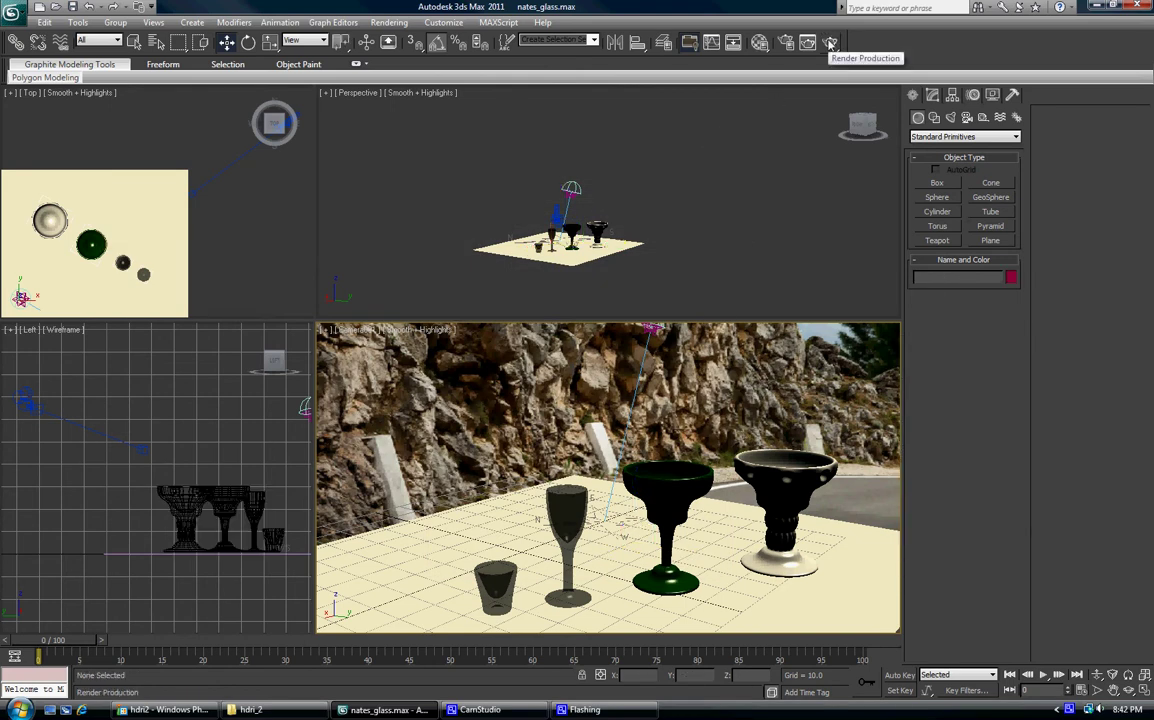
Step: Reopen the last rendered frame, save it as the PNG image cr1 in RGB 48 bit with alpha channel, and close it
left_click(389, 22)
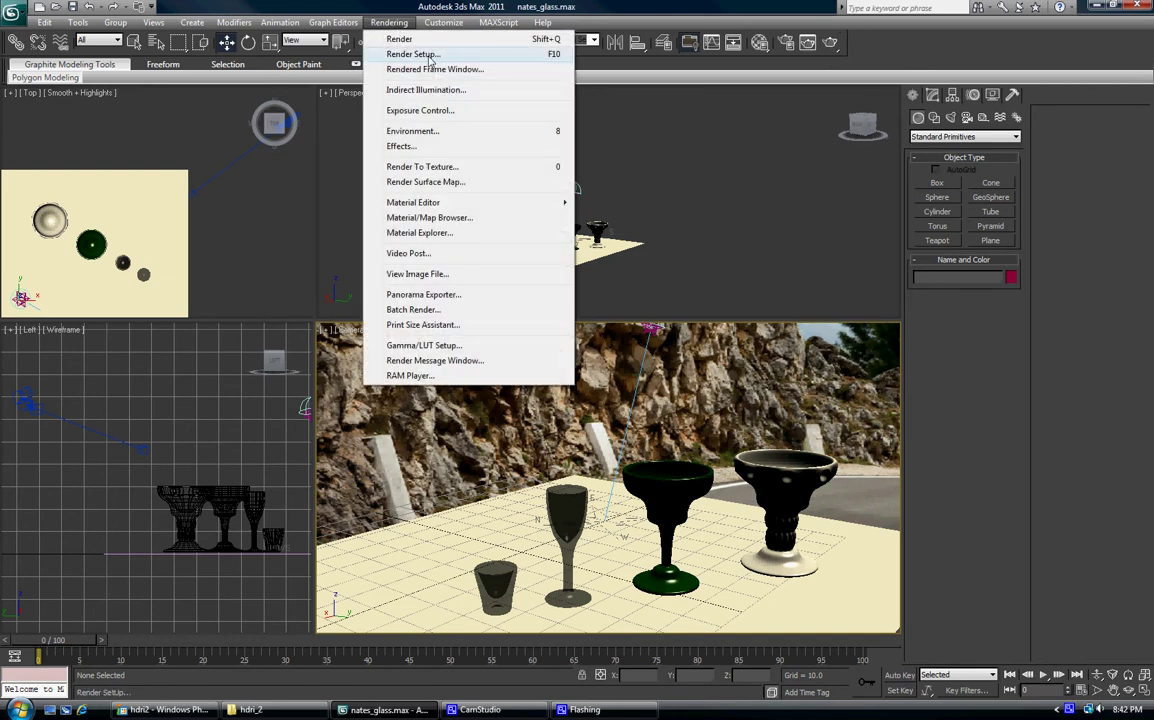
left_click(435, 69)
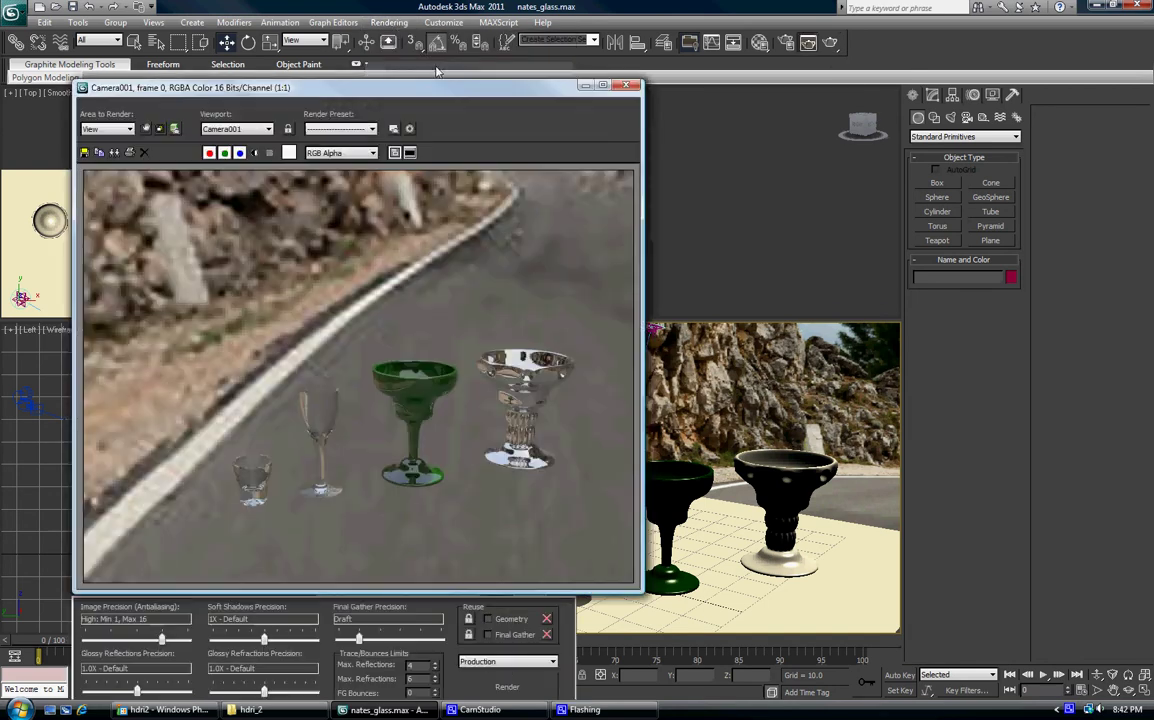
left_click(85, 152)
left_click(279, 557)
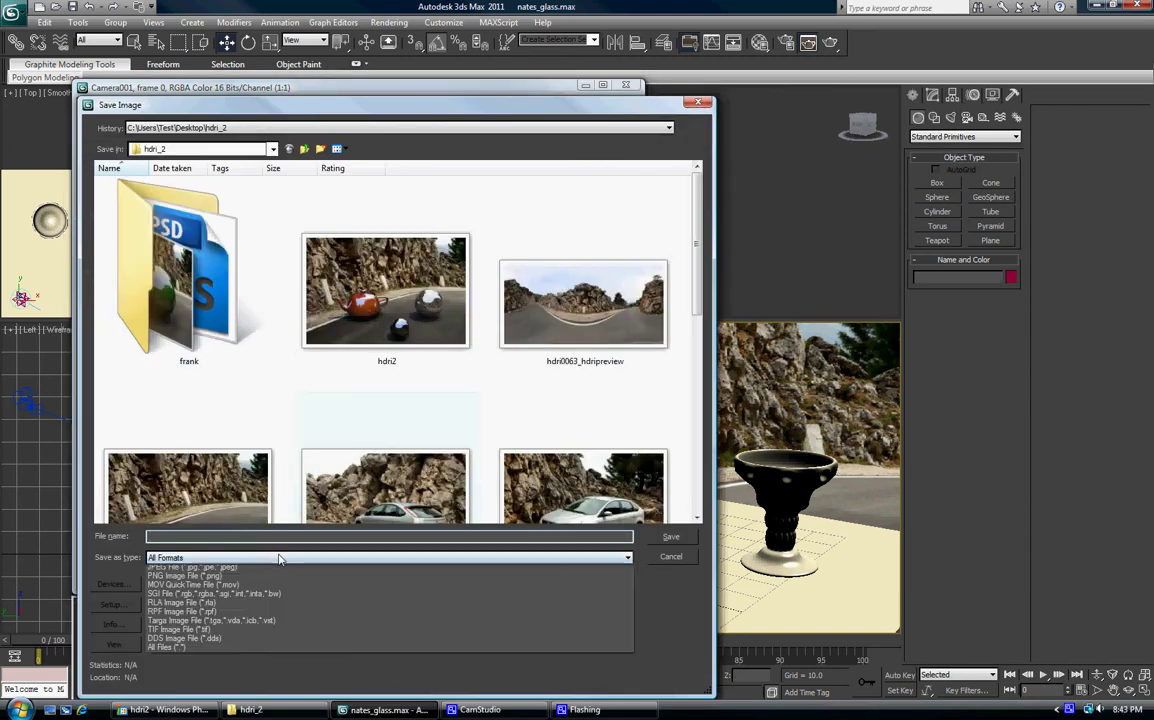
key("p")
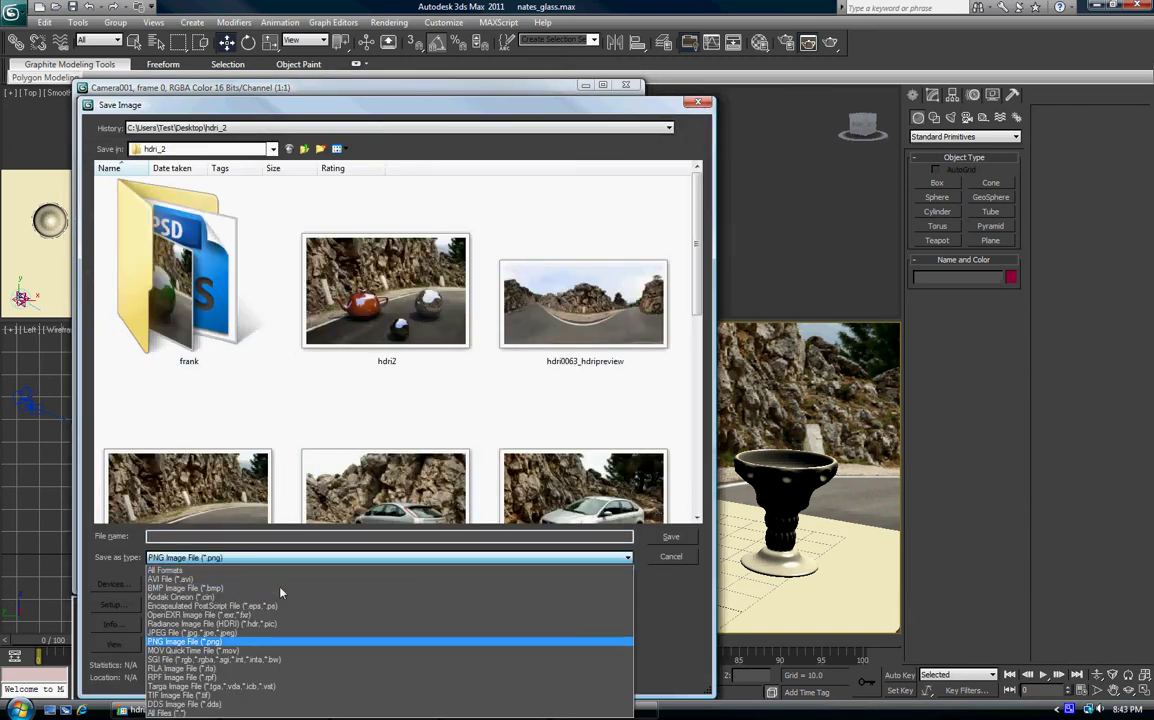
left_click(241, 641)
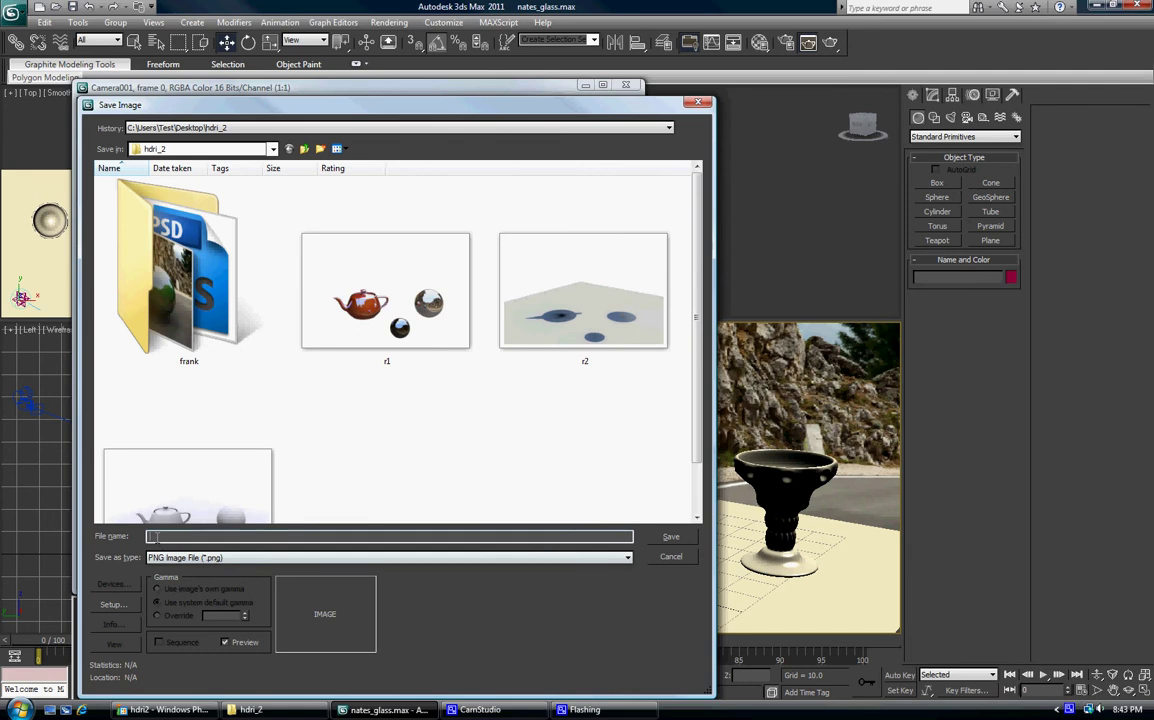
type("r")
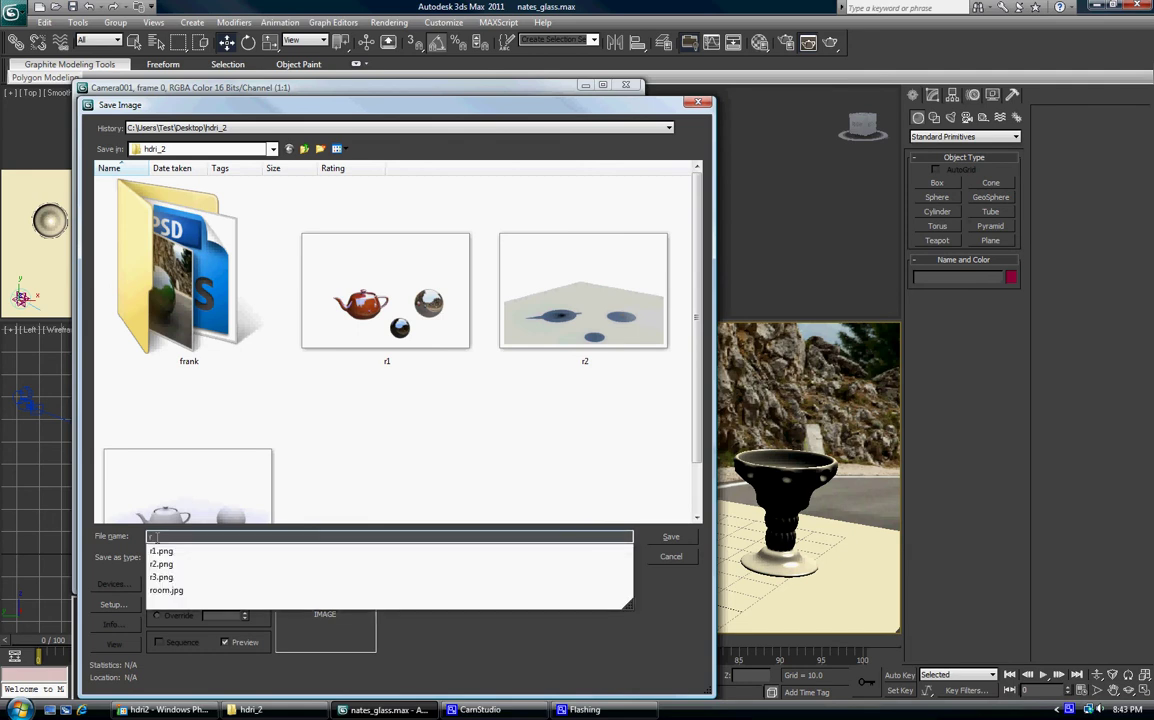
key("BackSpace")
type("cr1")
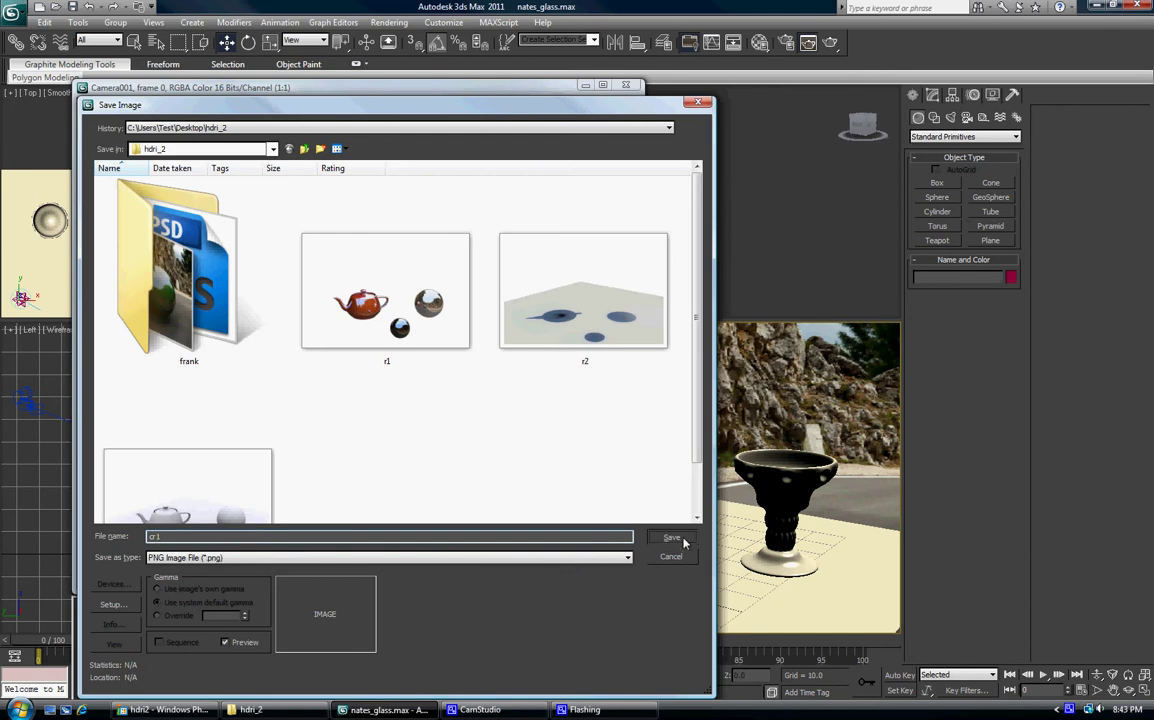
key("Return")
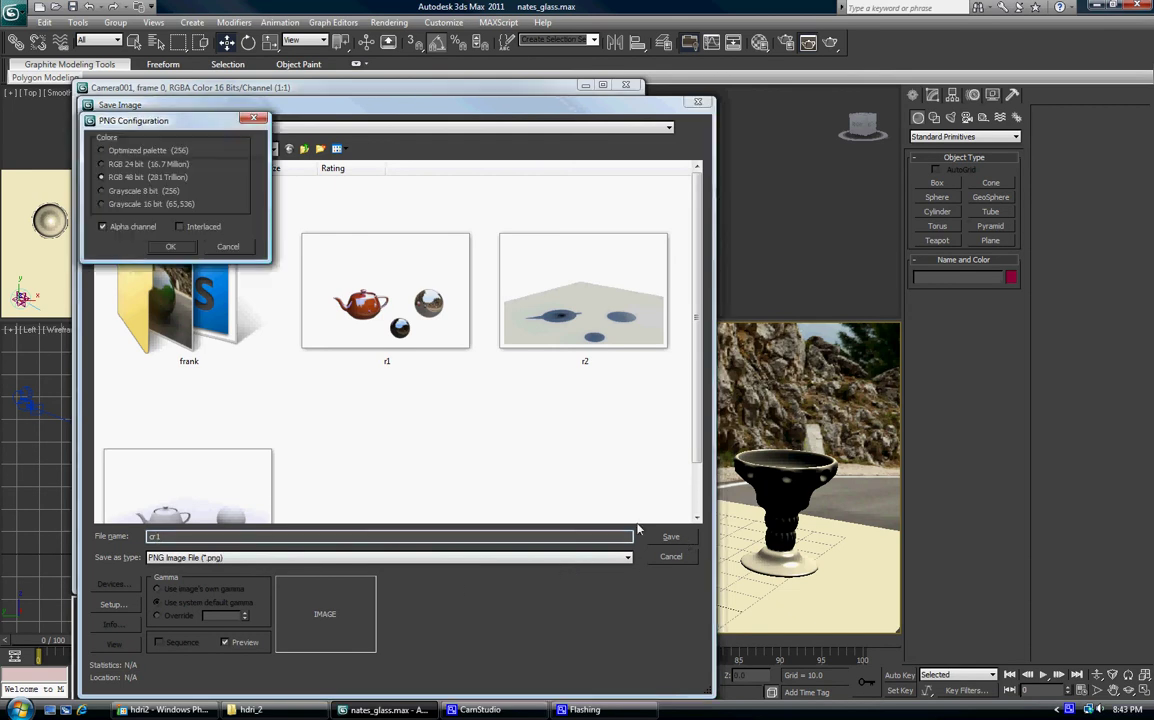
left_click(172, 246)
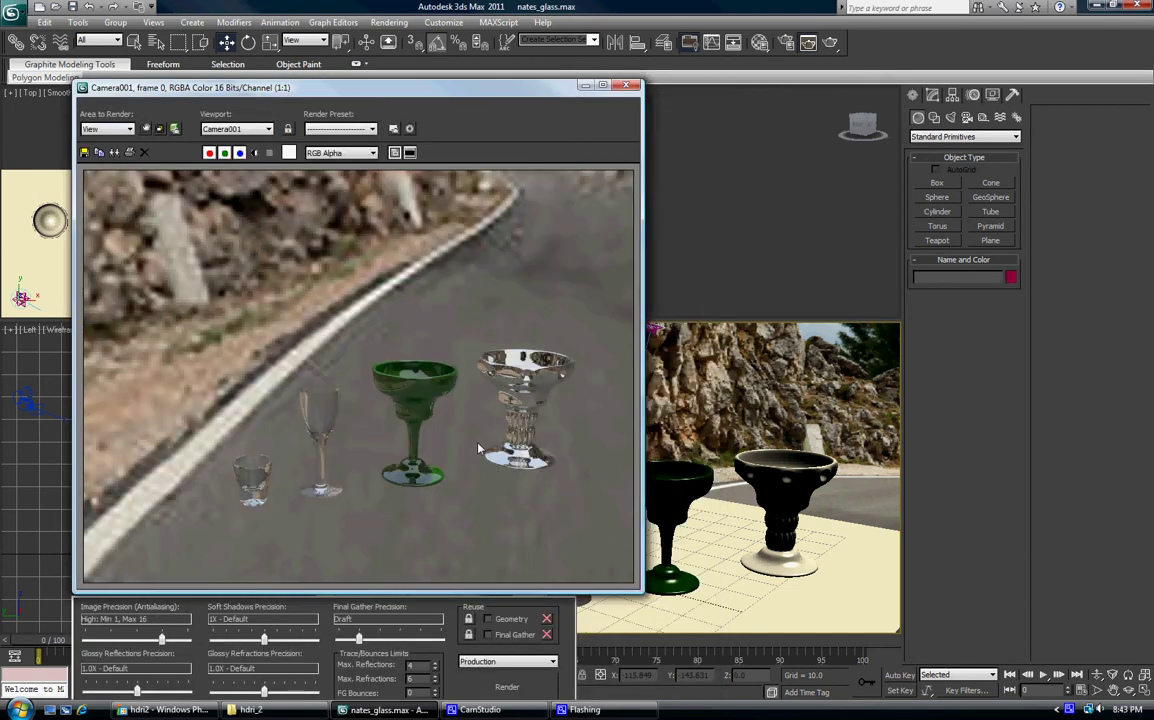
left_click(632, 88)
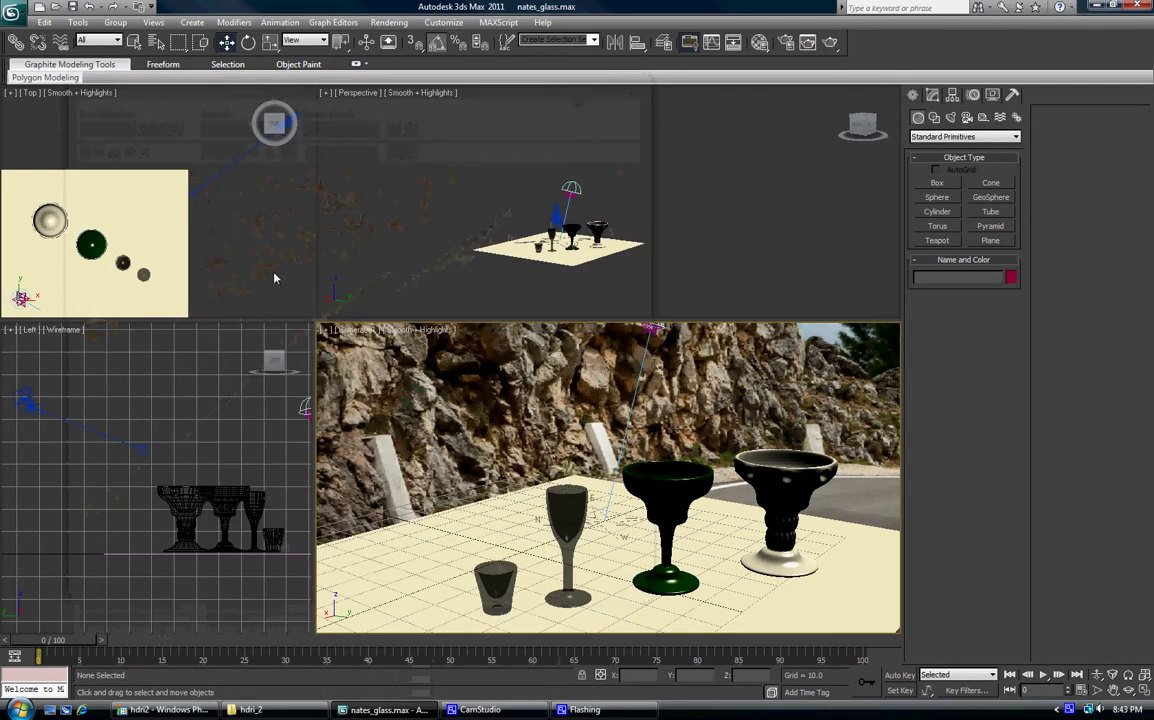
Step: Render the Camera001 view as a shadow pass, save it as the JPEG image cr2 and close the frame window
left_click(830, 44)
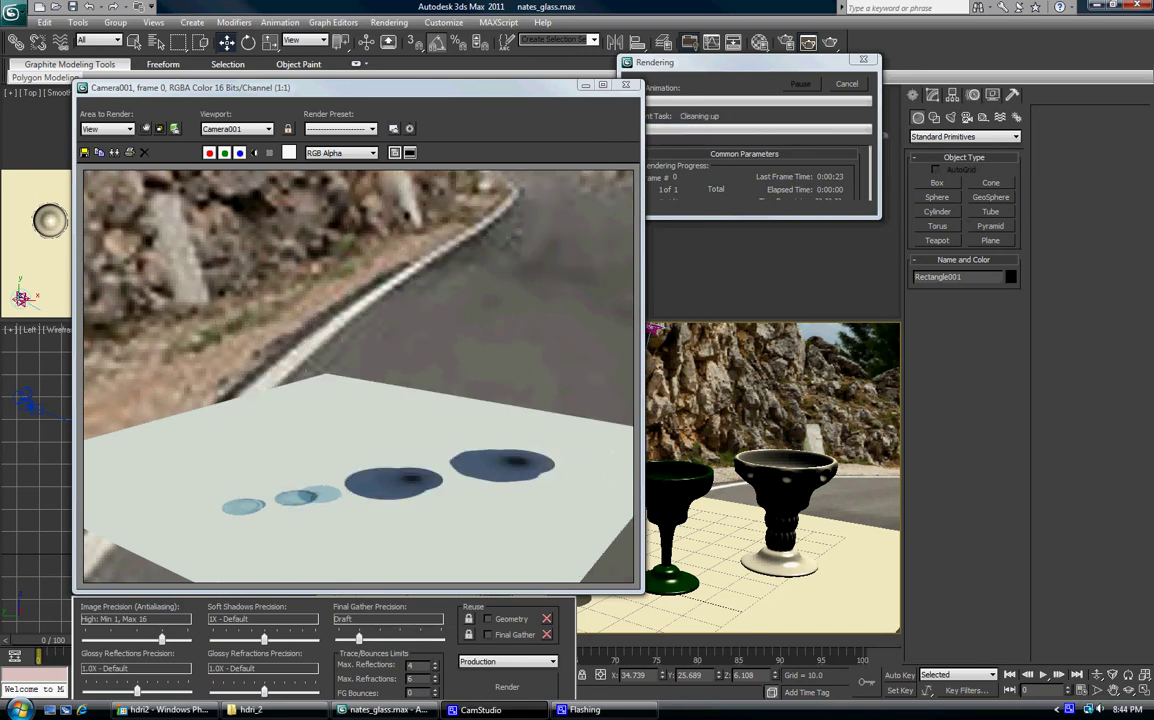
left_click(84, 152)
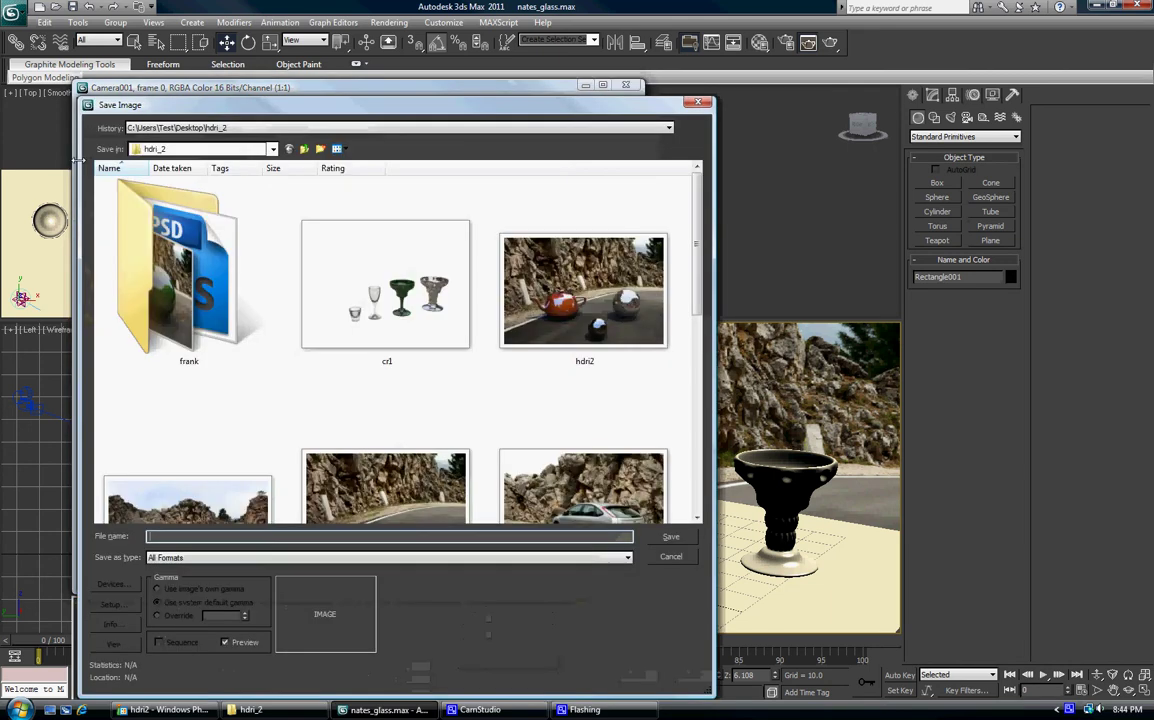
left_click(412, 564)
key("j")
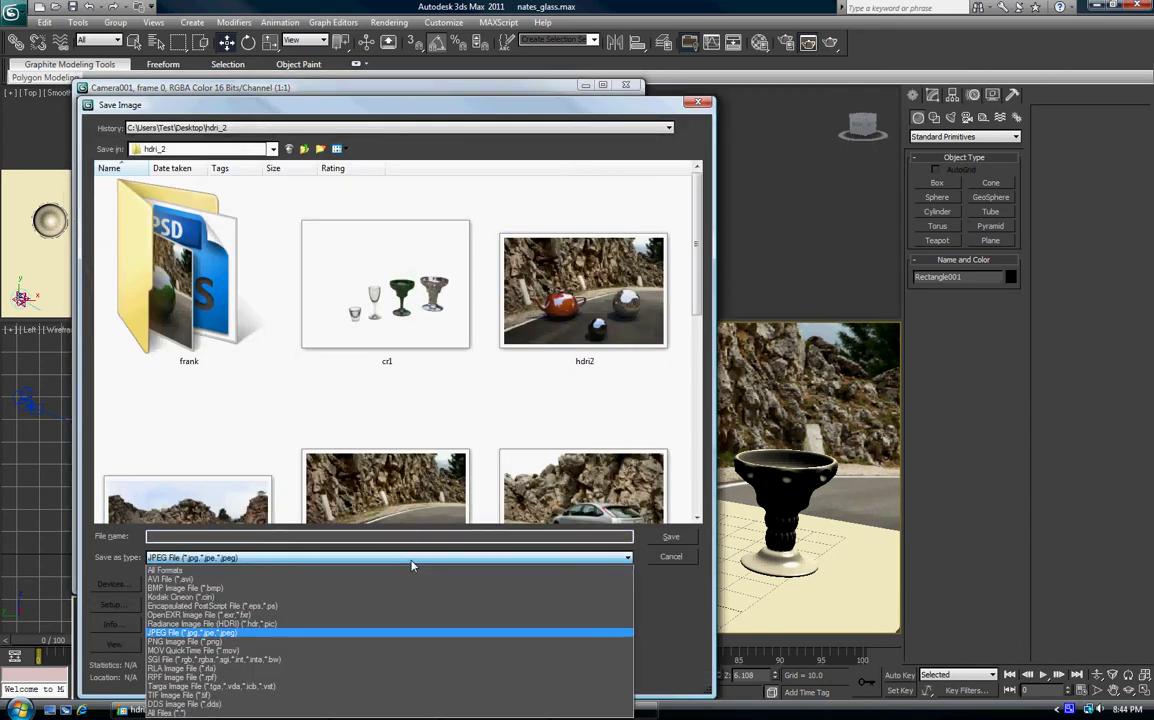
left_click(411, 565)
left_click(326, 536)
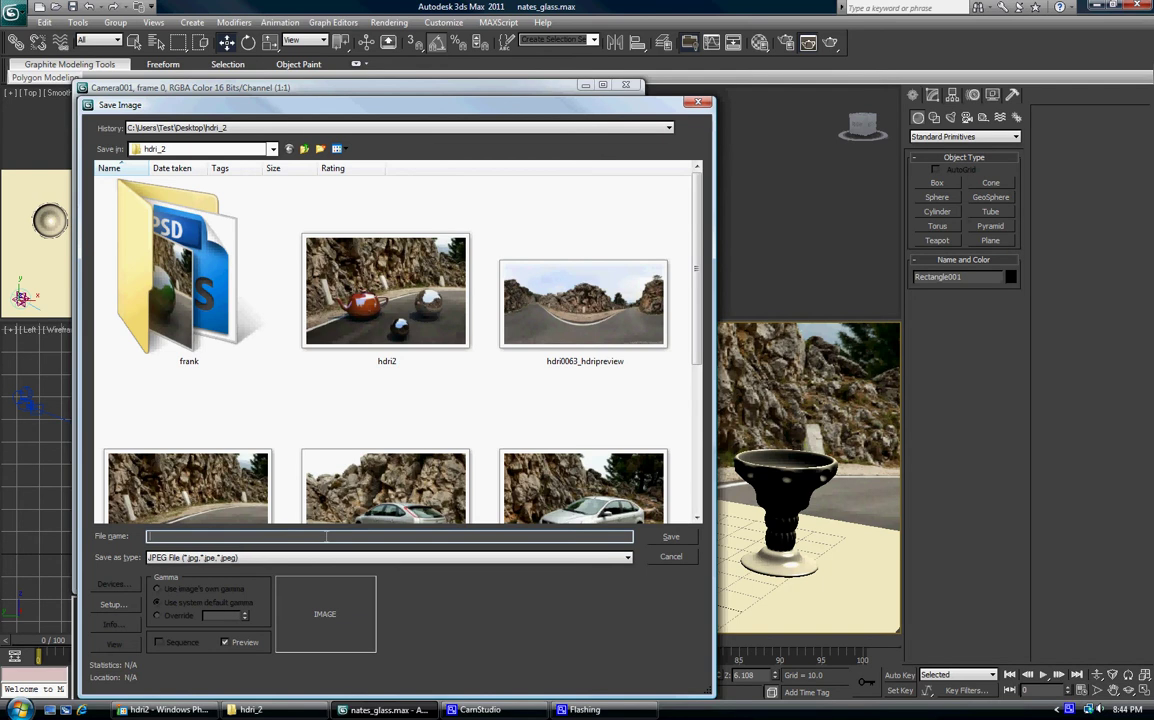
left_click(456, 417)
scroll(453, 417, "down", 3)
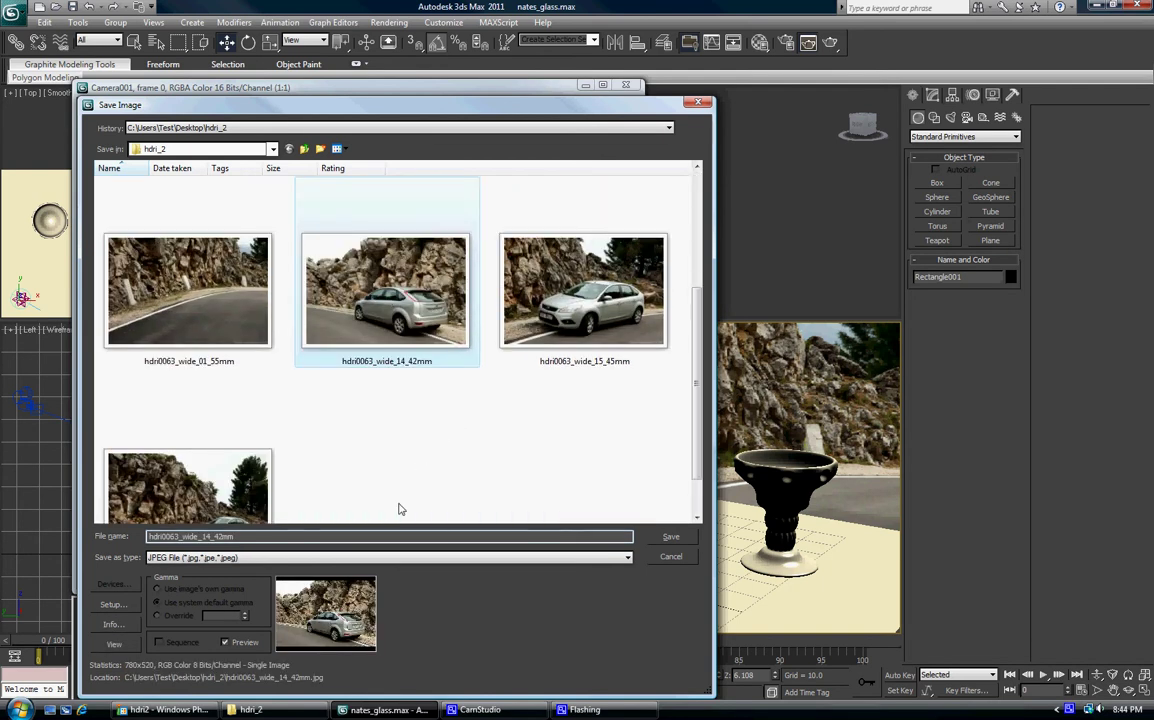
left_click(288, 537)
double_click(267, 536)
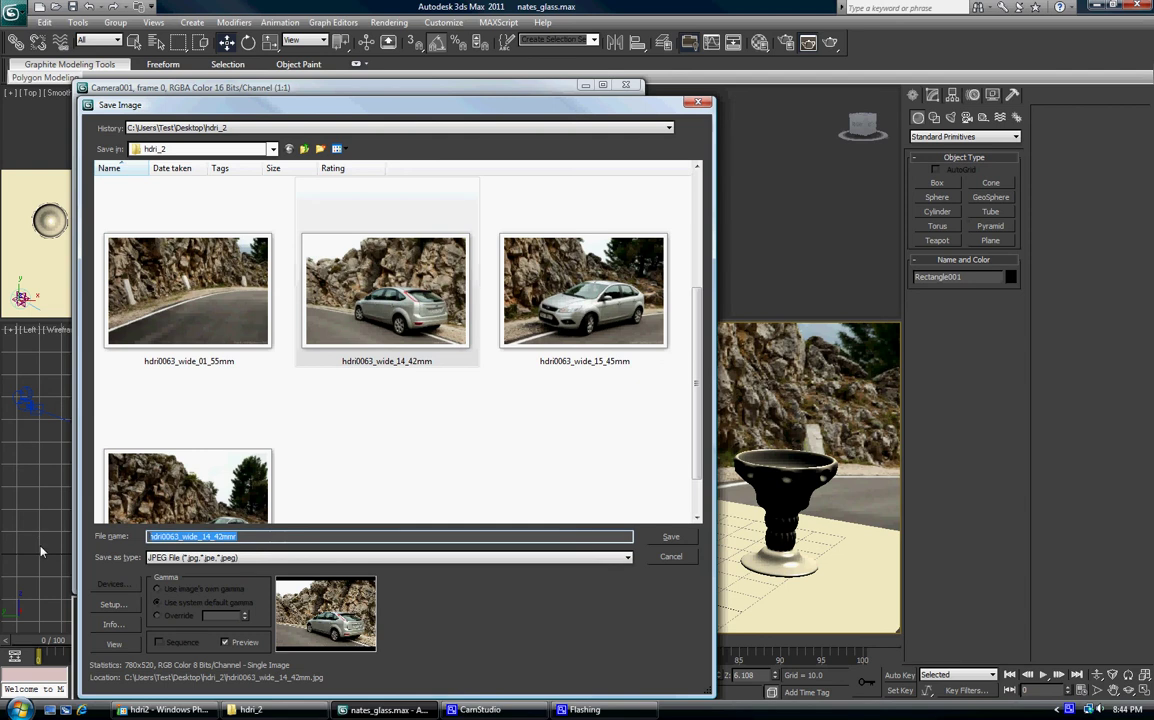
type("cr2")
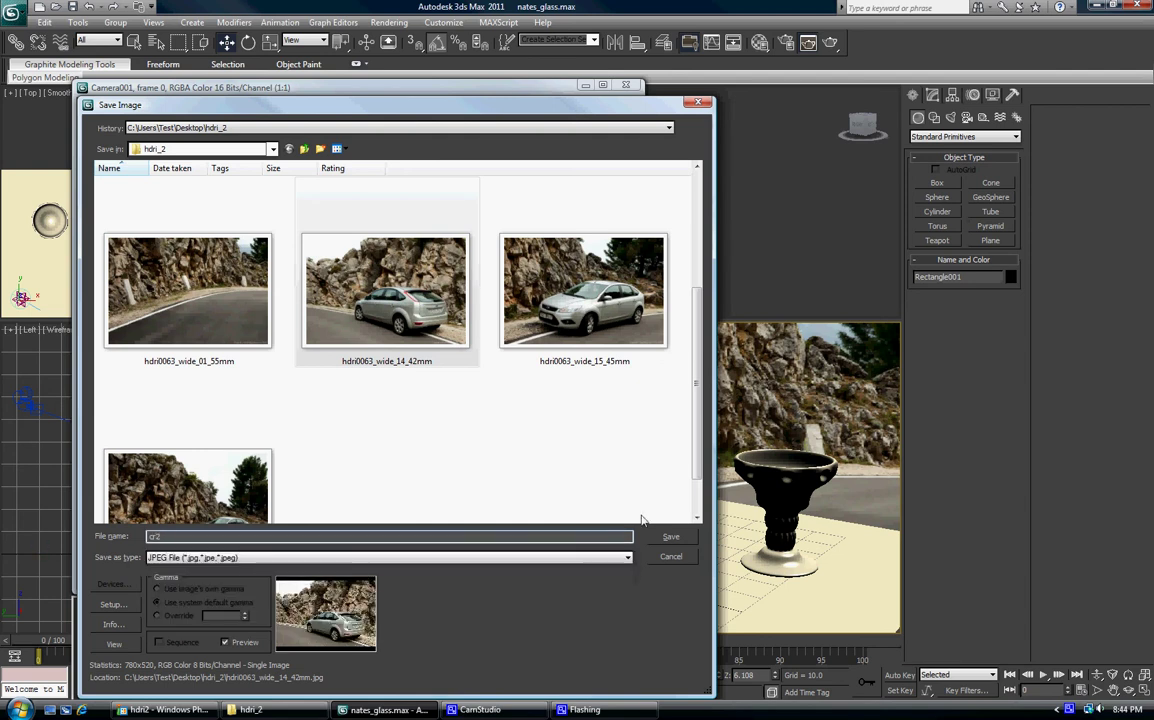
left_click(671, 537)
key("Return")
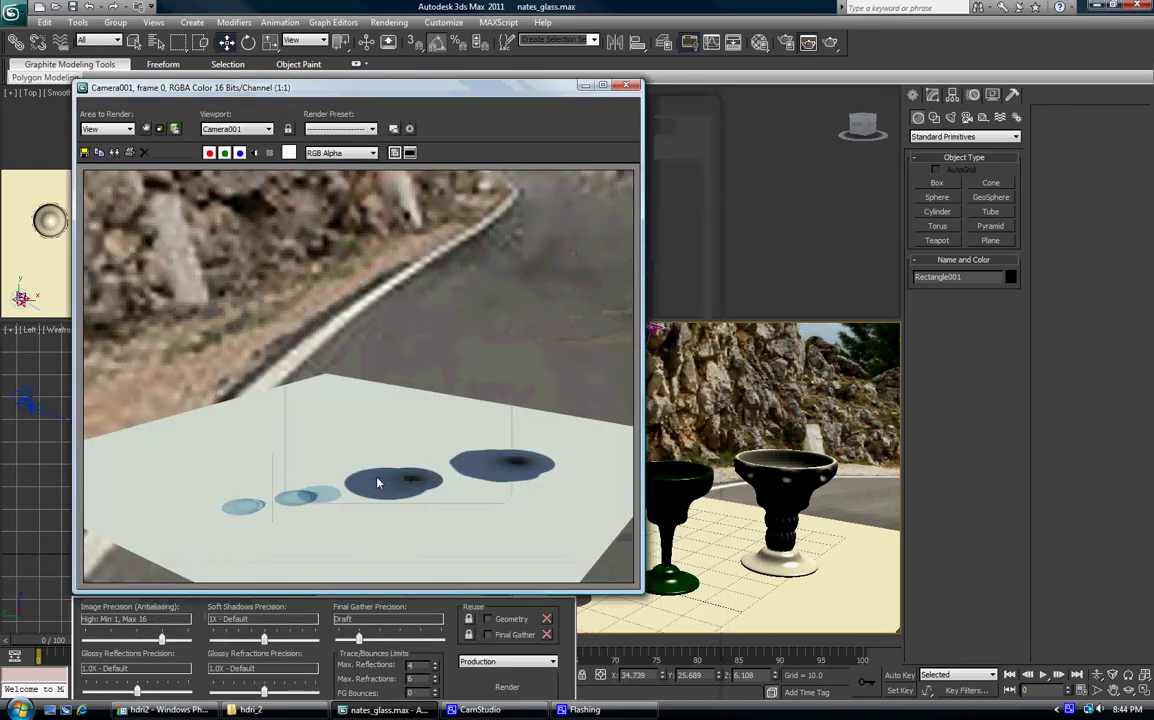
left_click(626, 86)
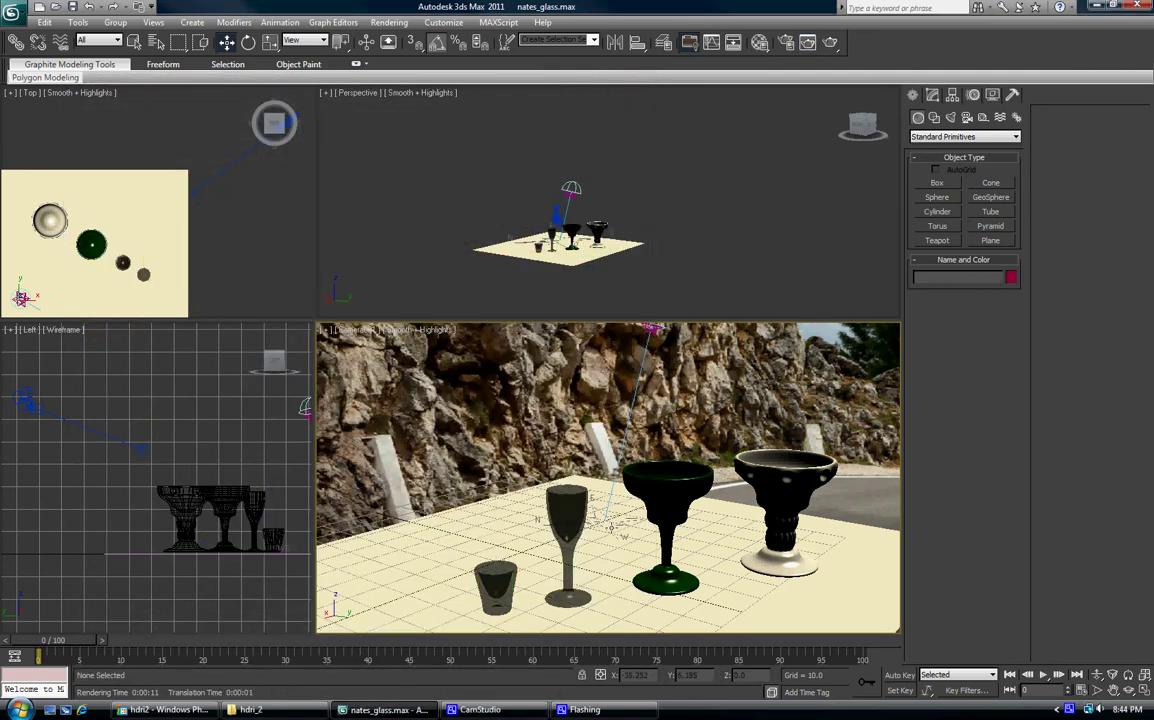
Step: Delete the daylight system's compass and its remaining daylight object from the scene
left_click(611, 527)
key("Delete")
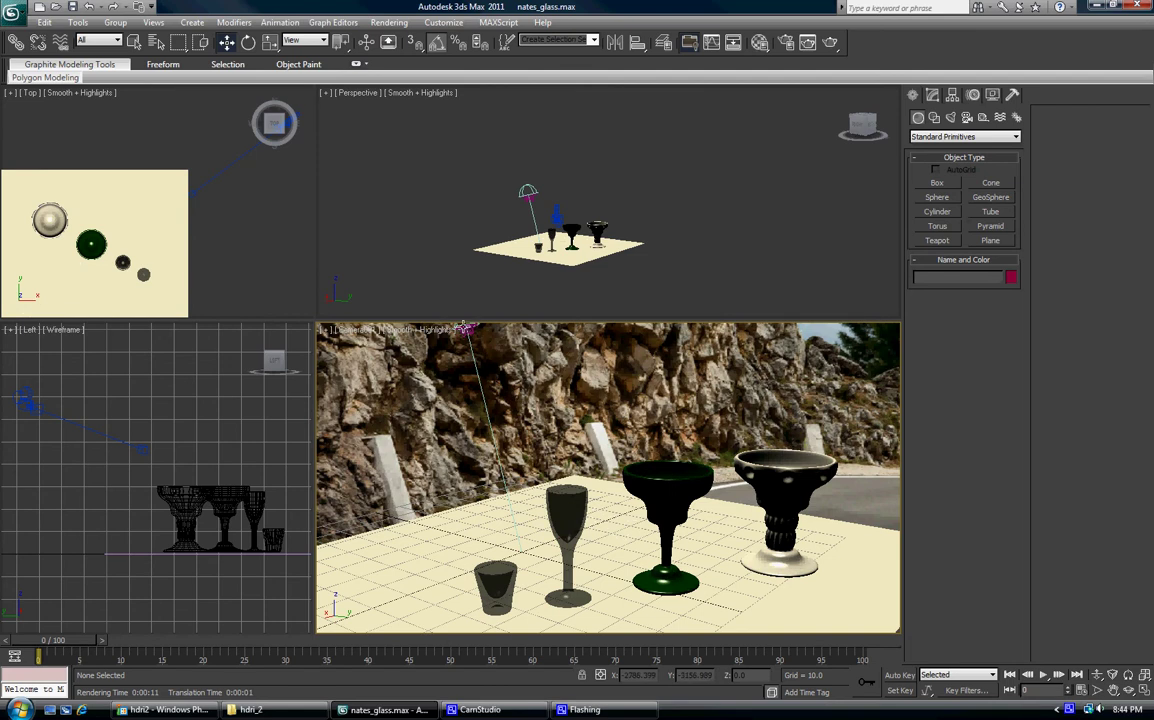
left_click(463, 327)
key("Delete")
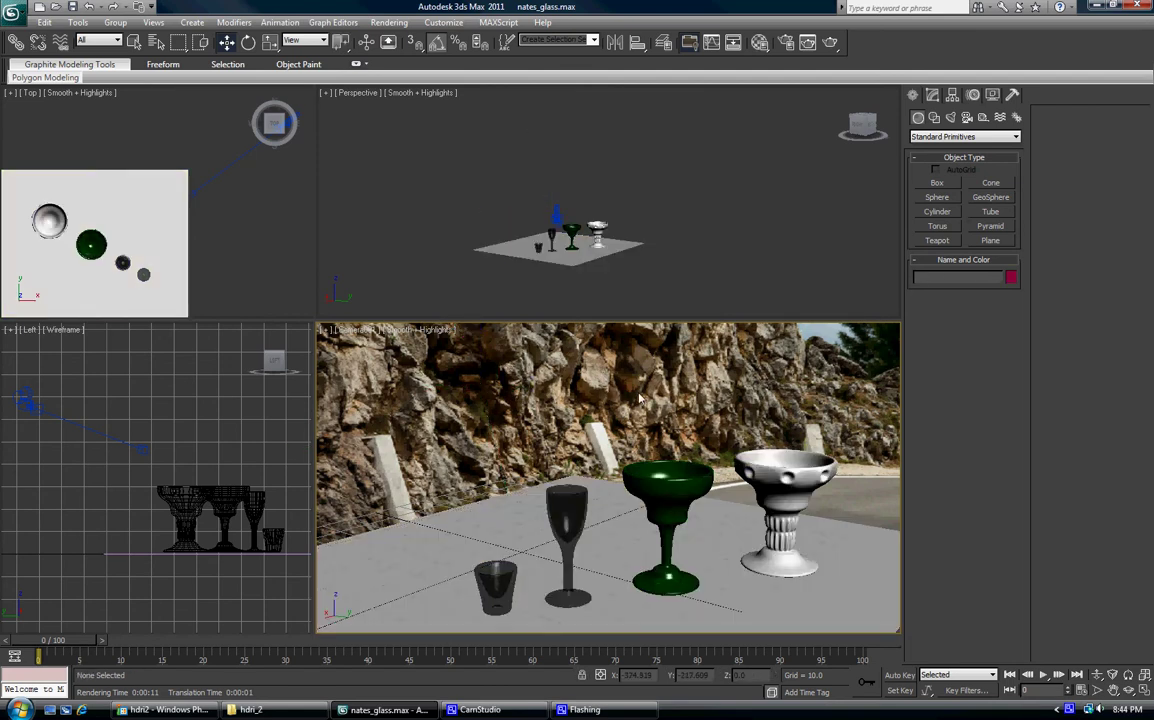
Step: Select all four glasses and the ground plane and assign them the plain white 05 - Default material
key("m")
left_click(1018, 137)
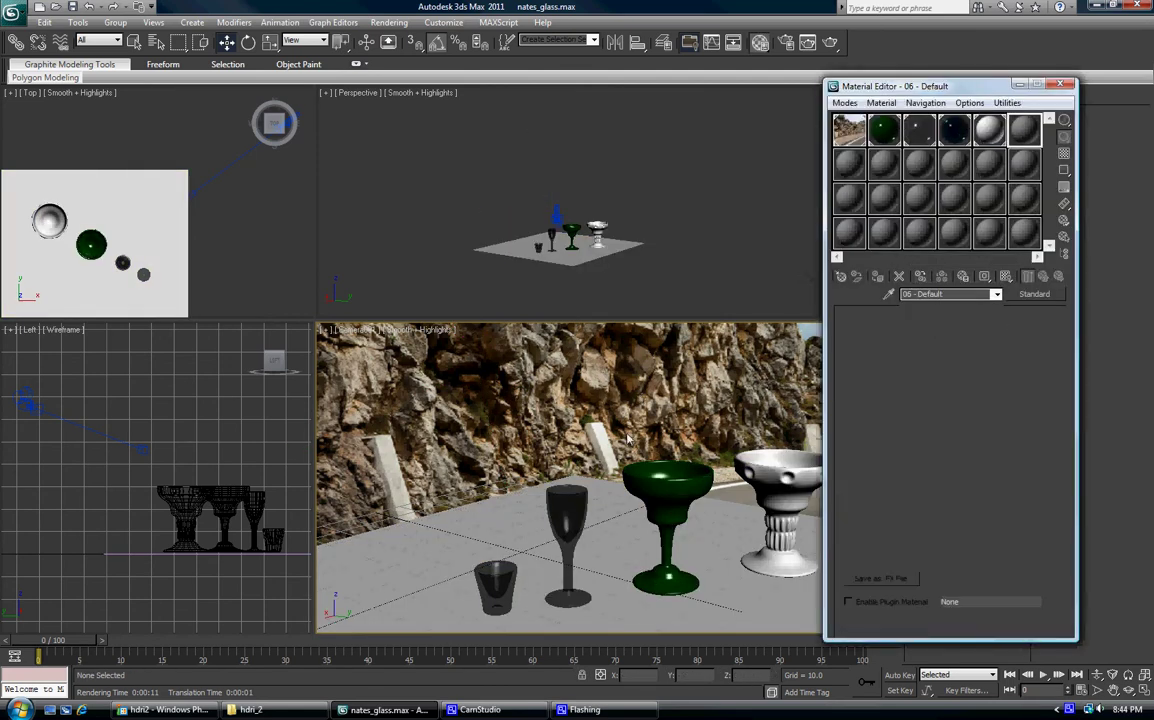
left_click_drag(760, 430, 480, 590)
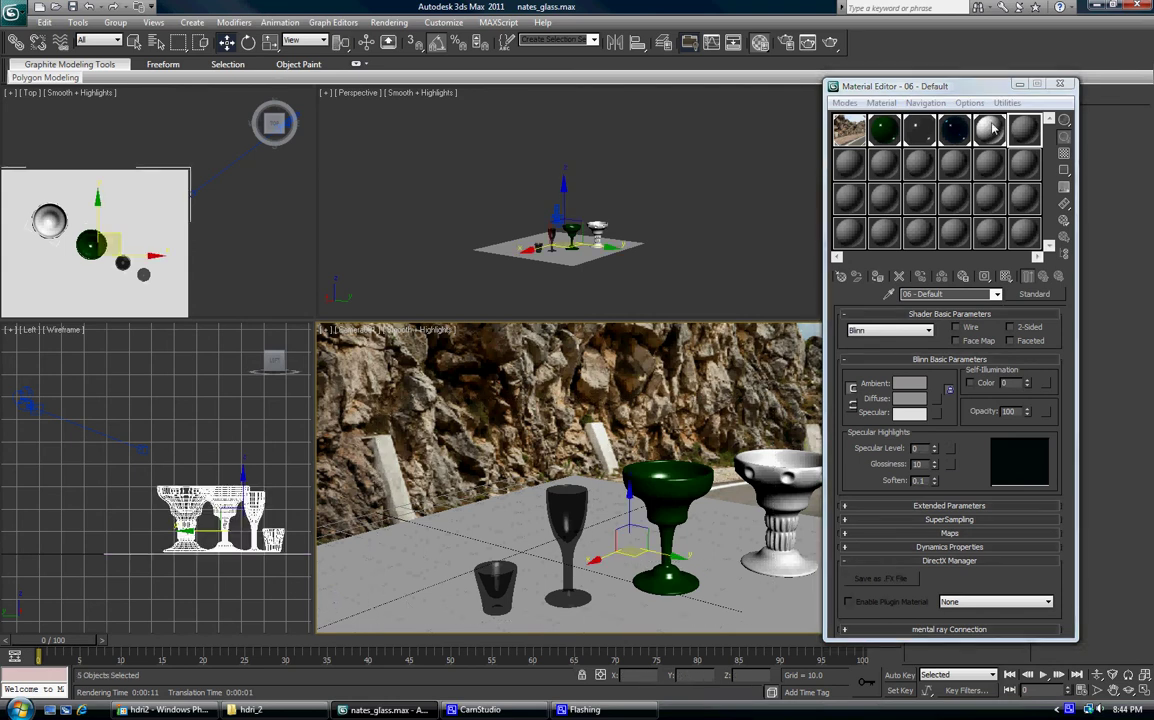
left_click(990, 128)
left_click(877, 277)
left_click(1067, 86)
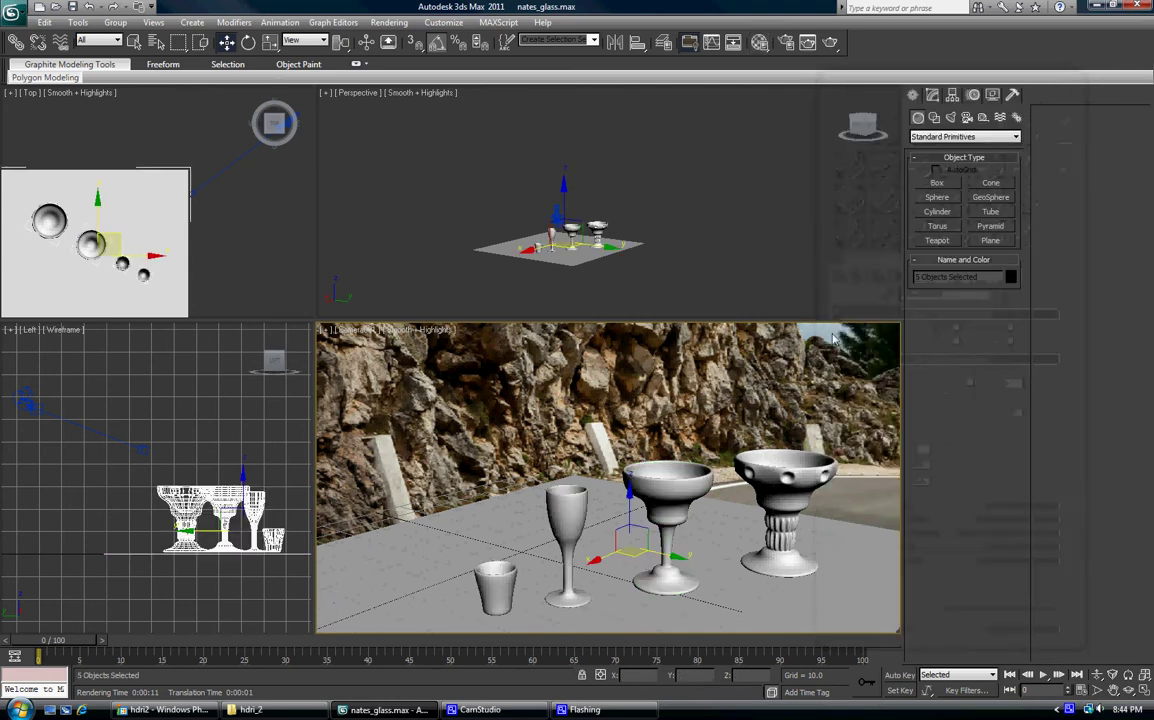
Step: Scale up the ground plane and reposition it so it extends well beyond the four glasses
left_click(698, 578)
key("r")
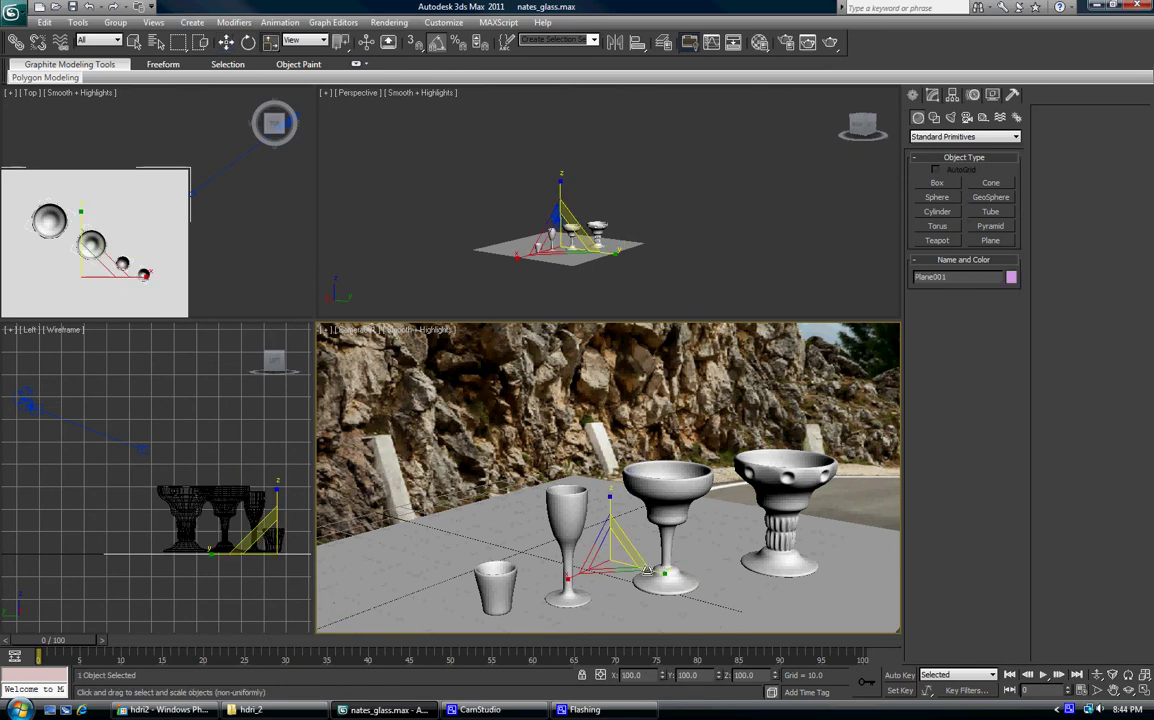
left_click_drag(610, 556, 905, 365)
key("w")
left_click_drag(651, 571, 1080, 700)
left_click(525, 405)
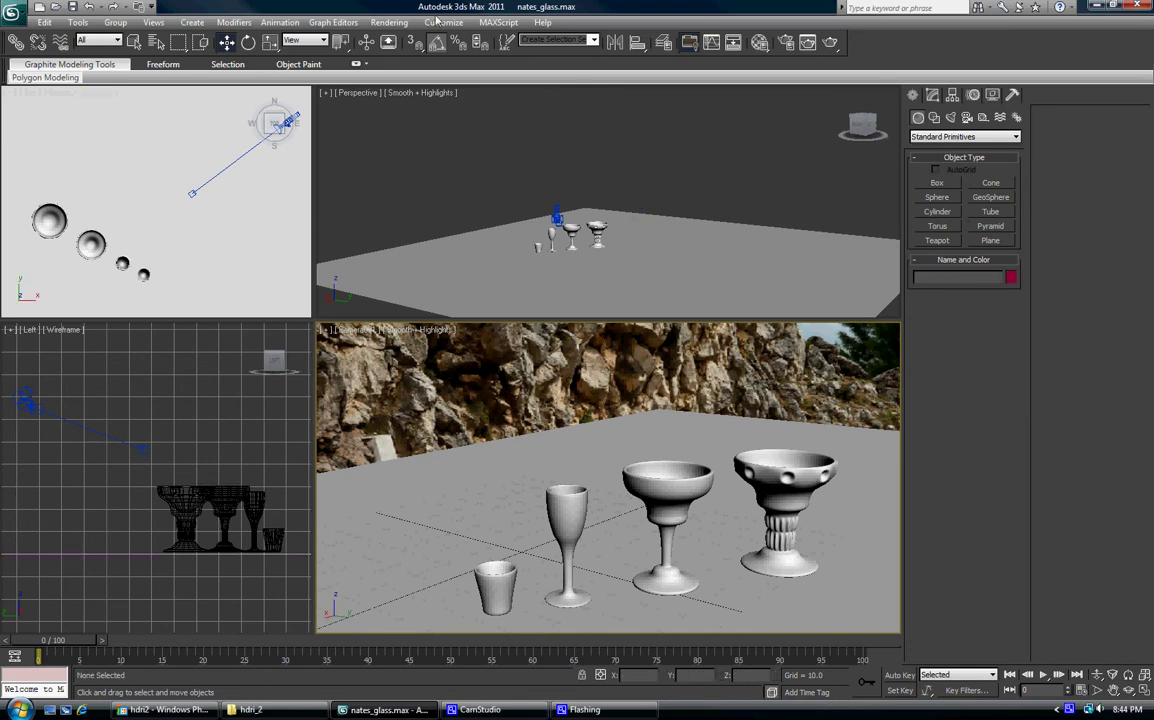
Step: Change the production renderer to the Default Scanline Renderer and close the render setup
left_click(389, 22)
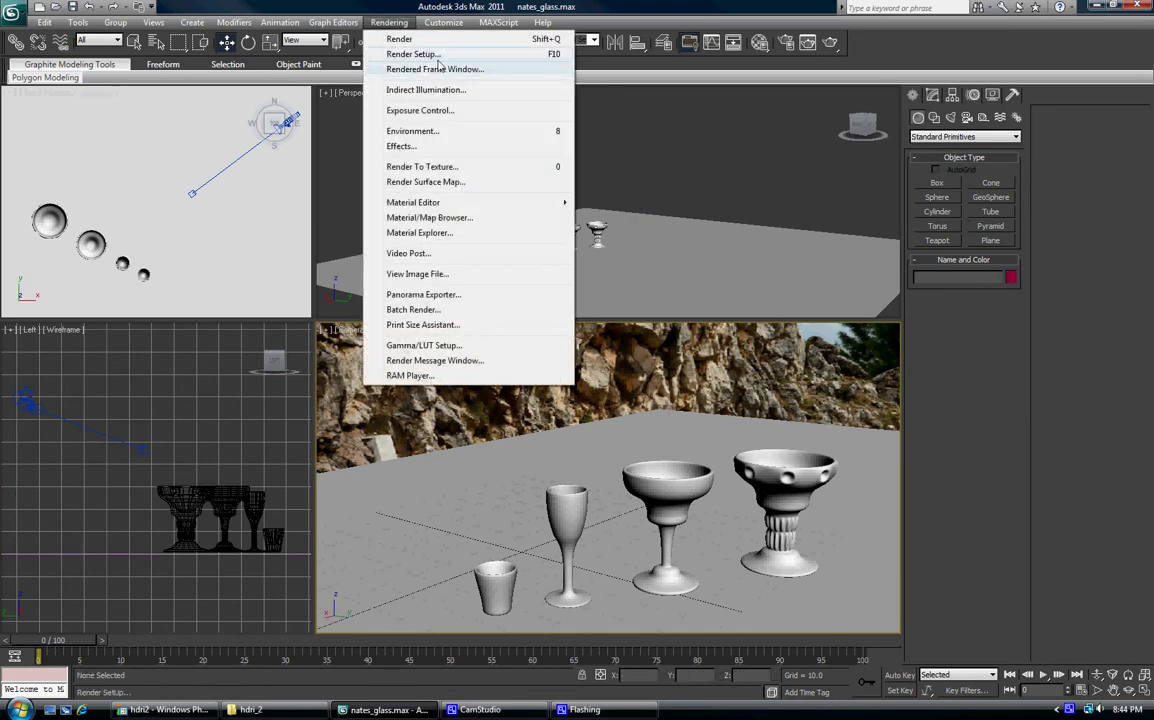
left_click(412, 54)
scroll(665, 433, "down", 3)
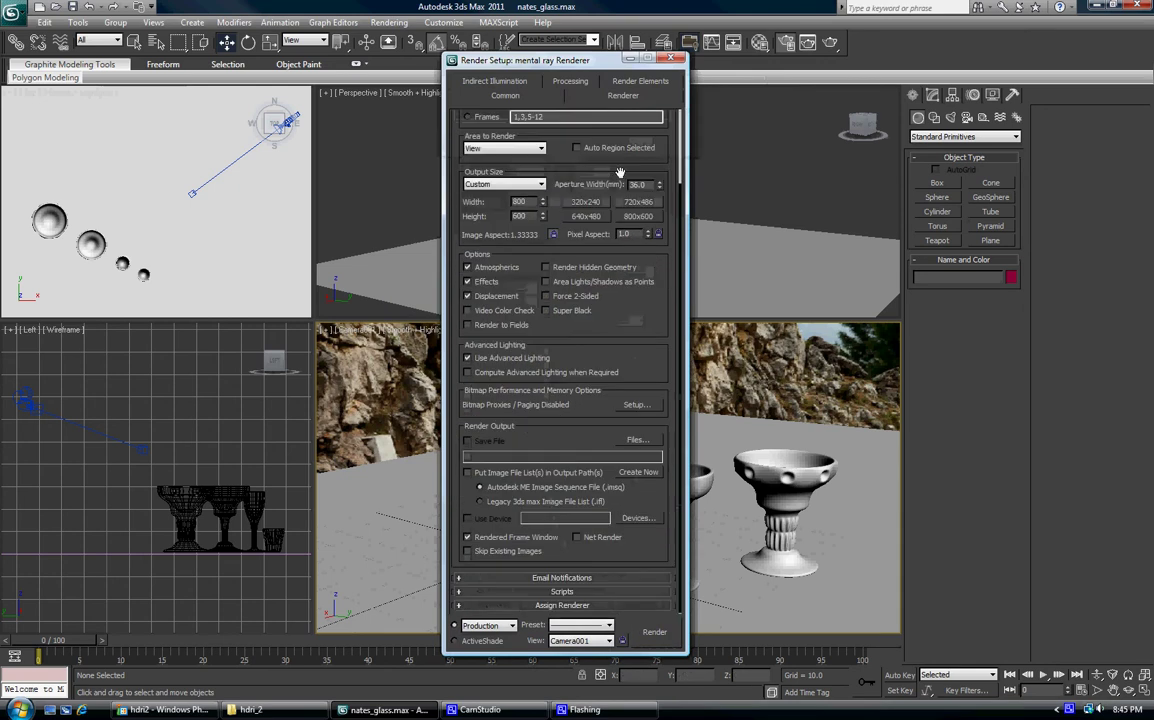
scroll(626, 585, "down", 2)
left_click(641, 548)
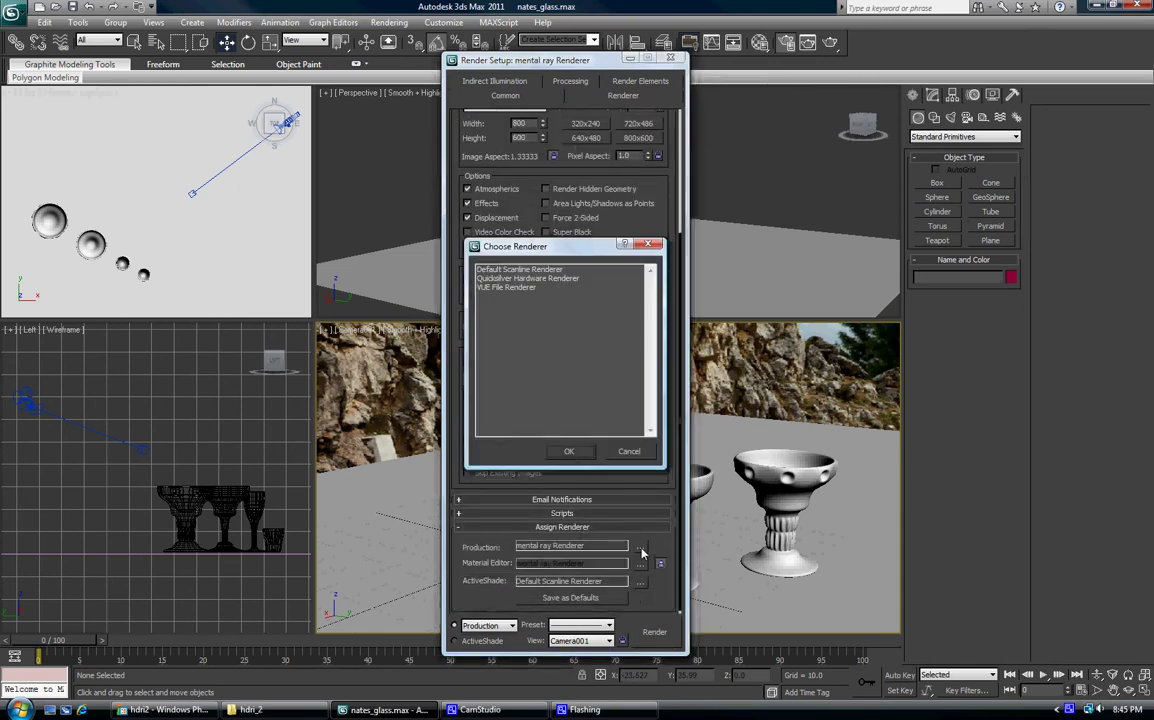
double_click(500, 271)
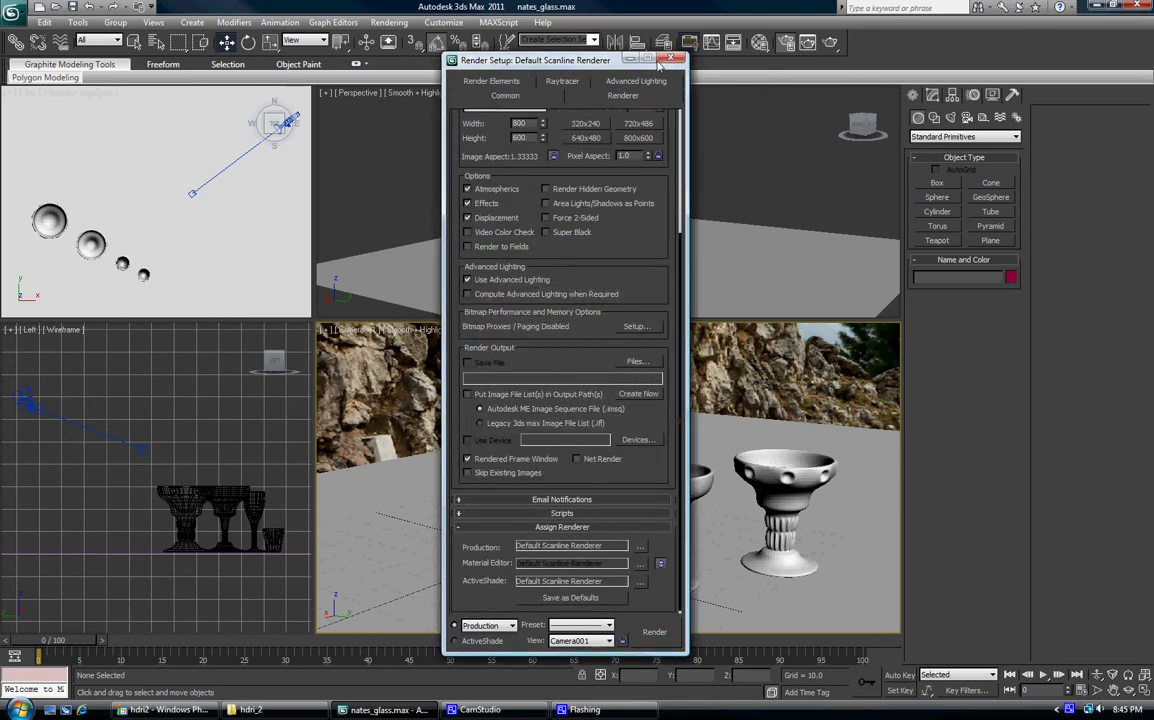
left_click(673, 60)
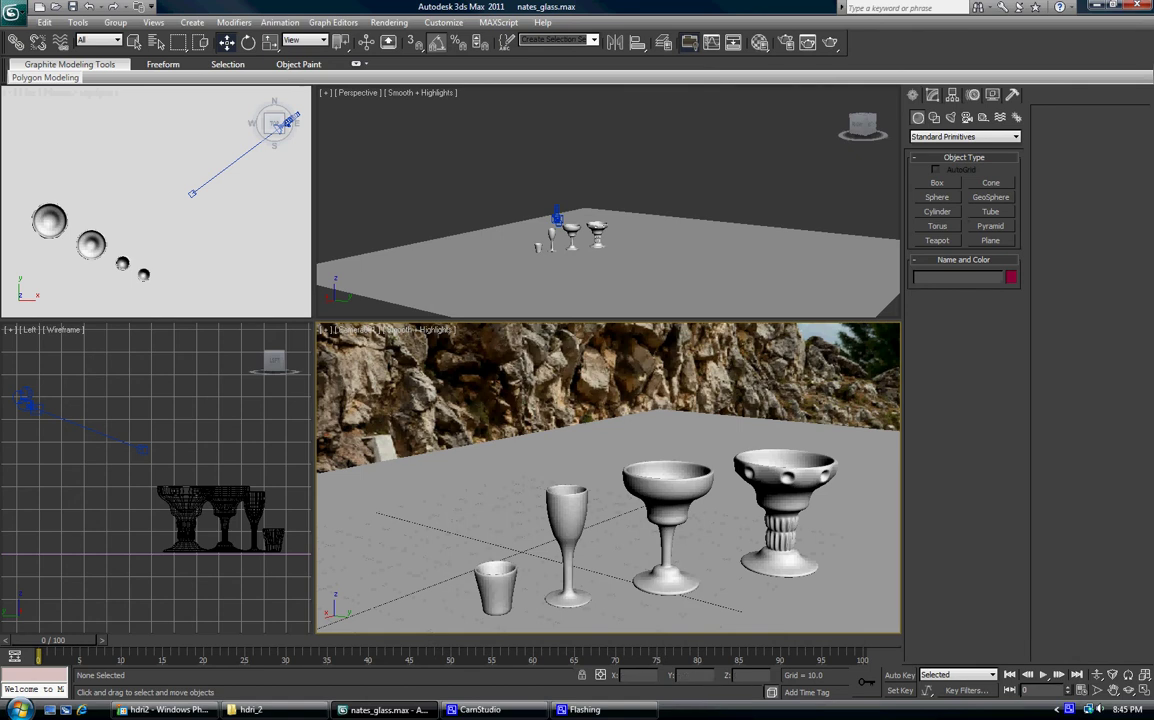
Step: Turn Visible to Camera back on for the ornate ribbed goblet and the wide-bowled goblet beside it
right_click(777, 495)
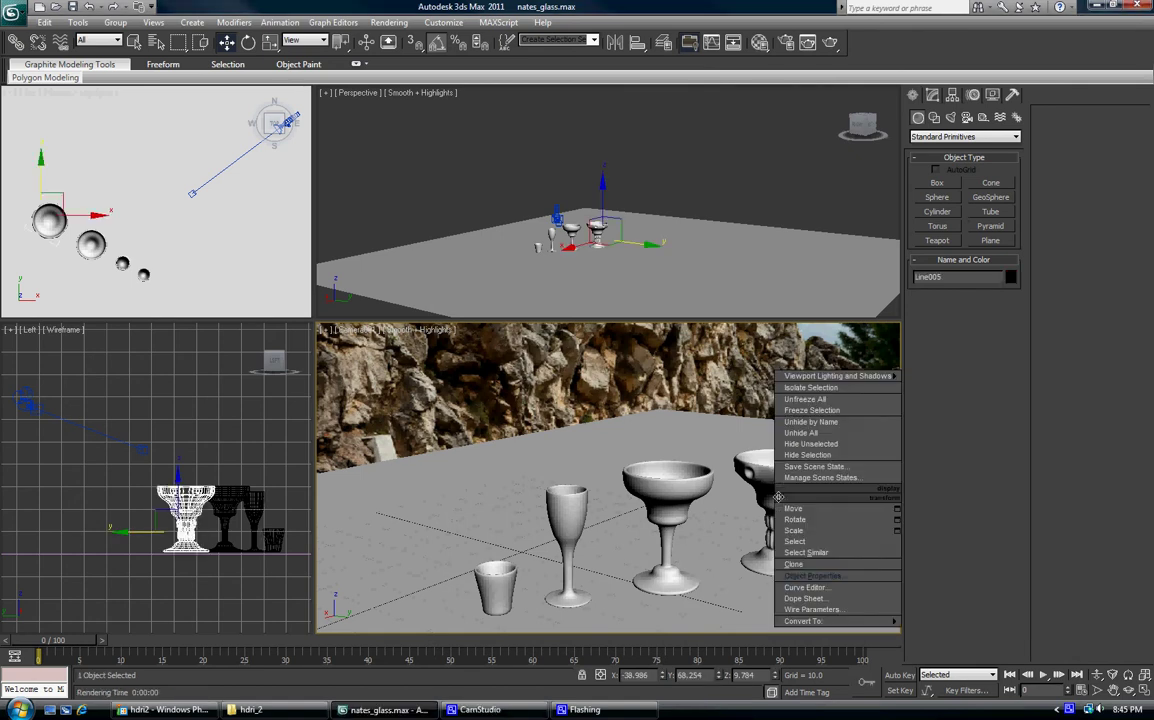
left_click(815, 577)
left_click(625, 546)
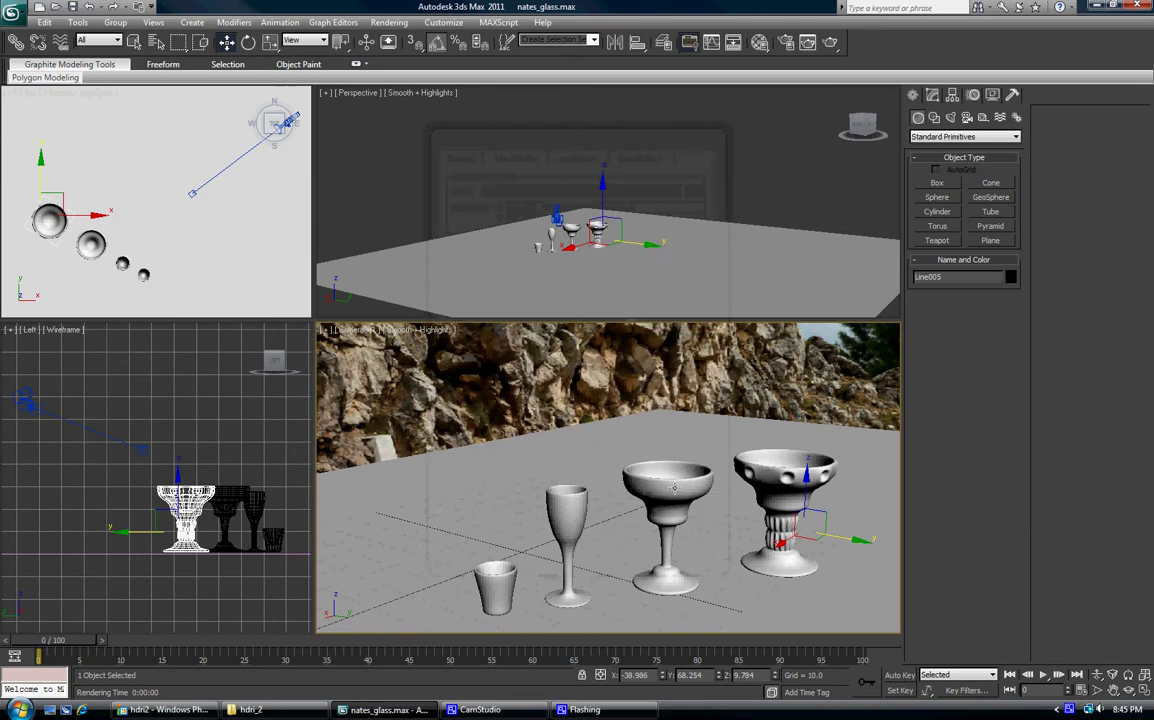
right_click(675, 474)
left_click(716, 570)
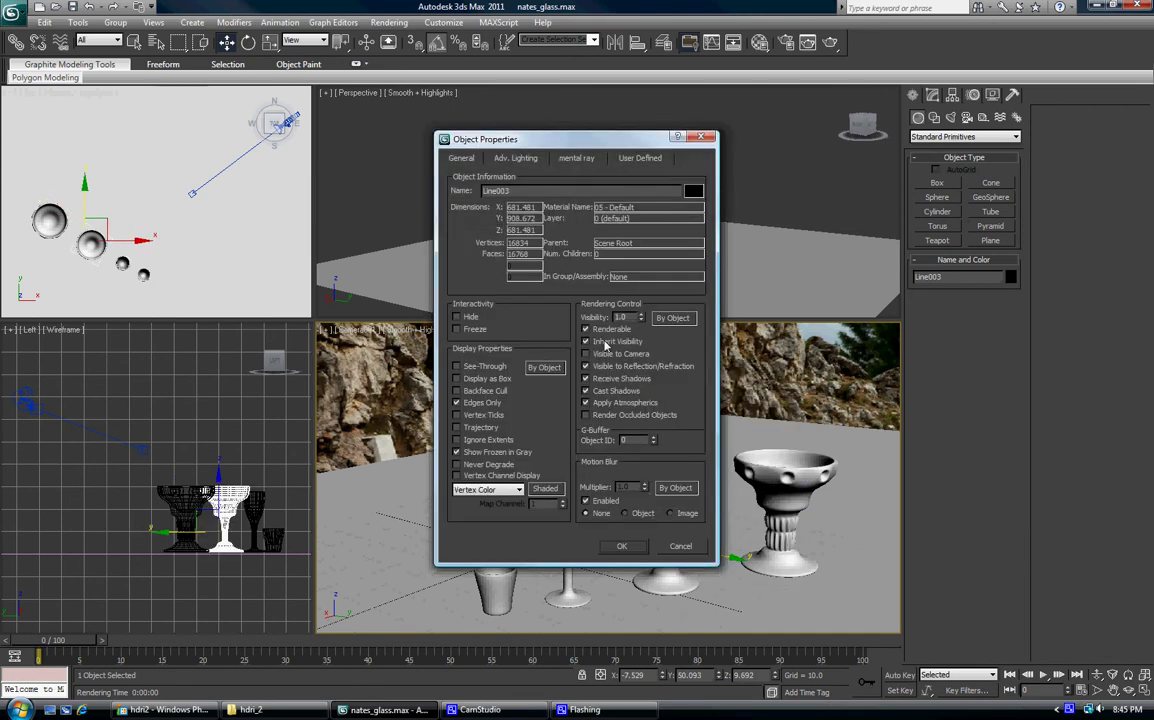
left_click(622, 547)
Step: Turn Visible to Camera back on for the tall wine glass and the small tumbler
right_click(560, 494)
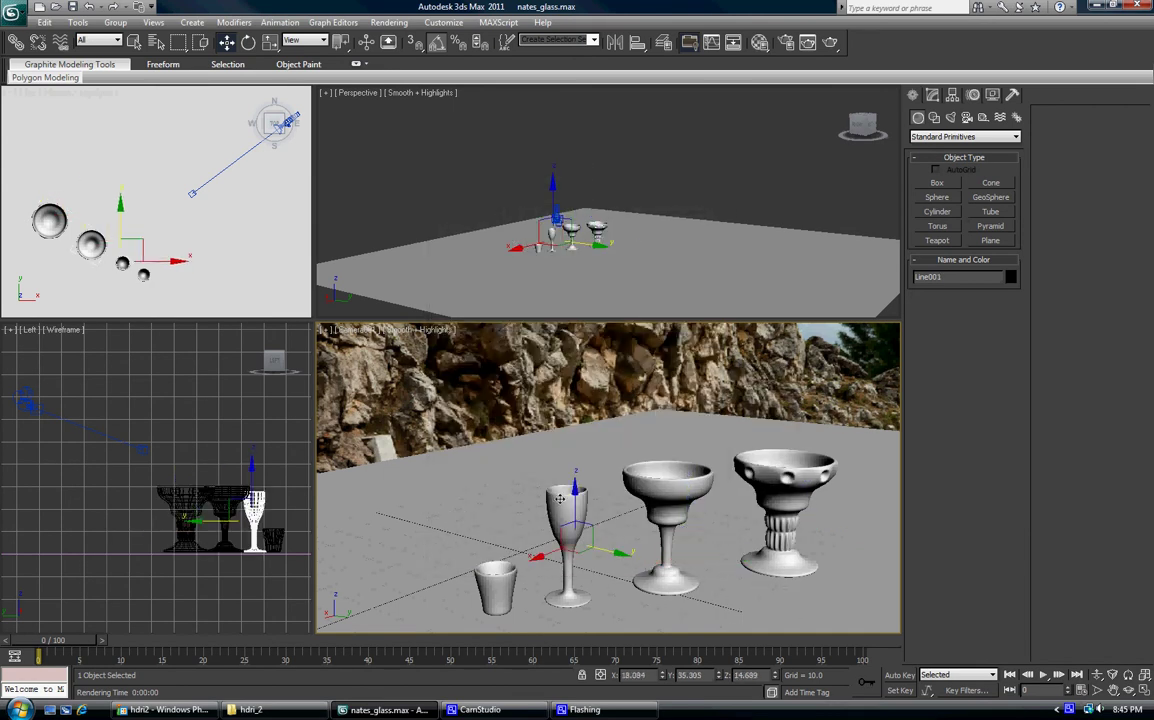
left_click(601, 586)
left_click(607, 355)
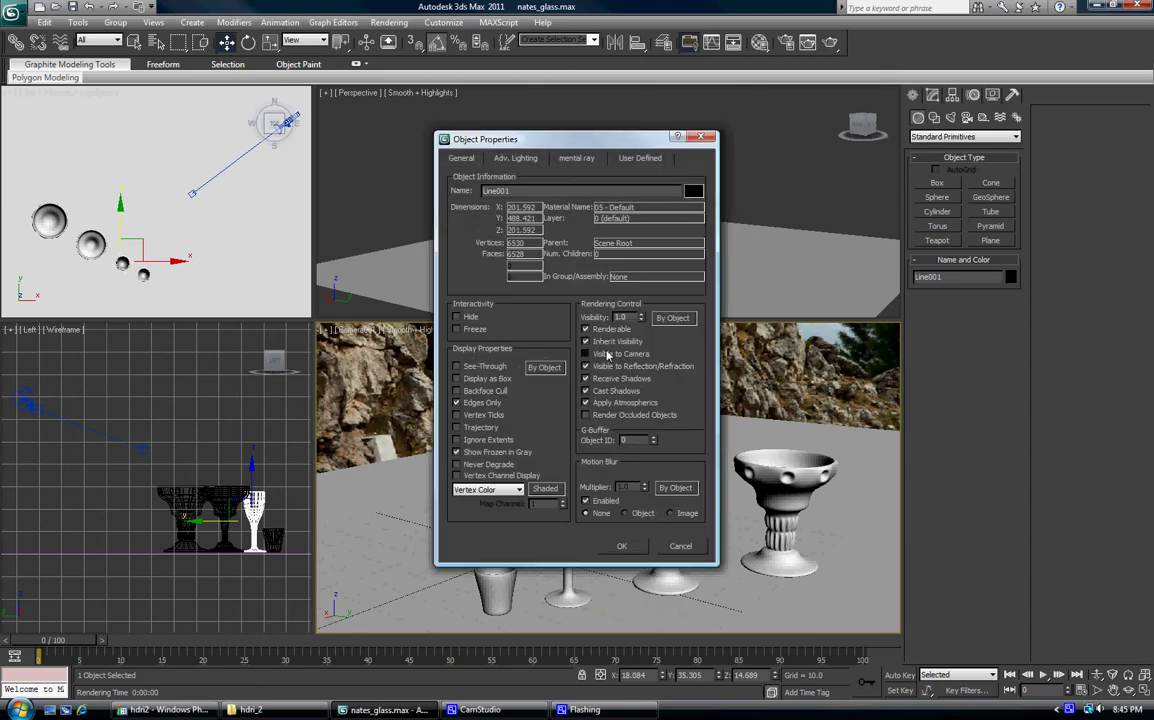
left_click(620, 547)
left_click(488, 588)
right_click(496, 567)
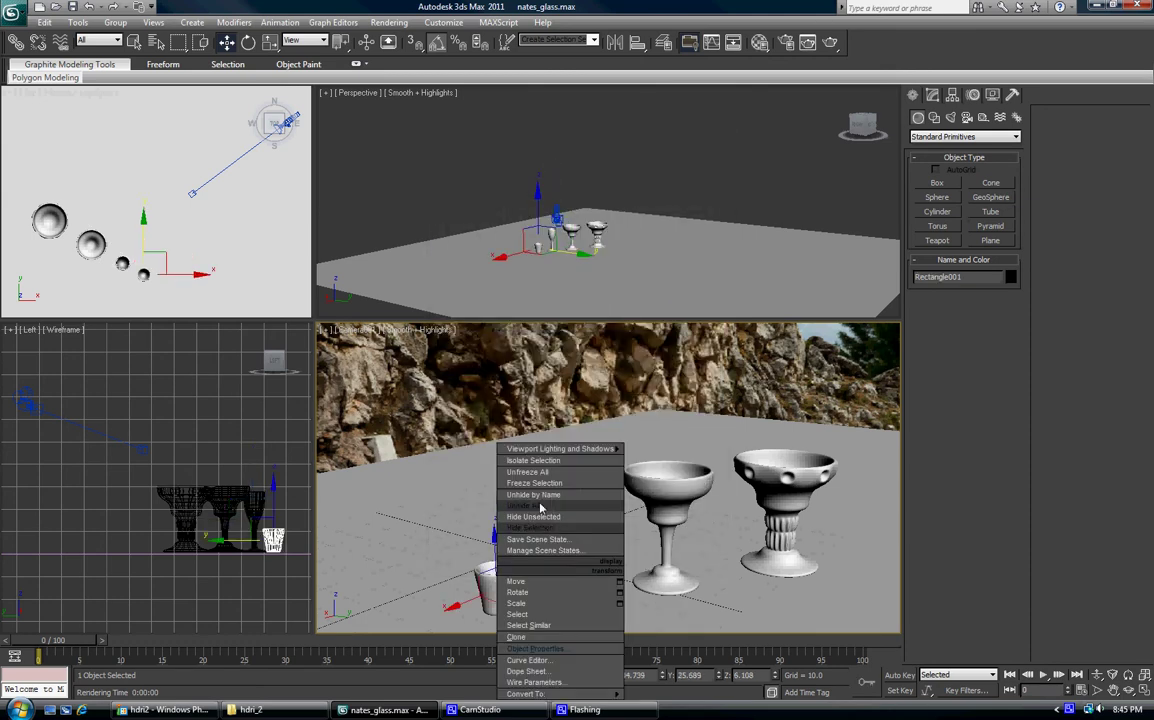
left_click(535, 648)
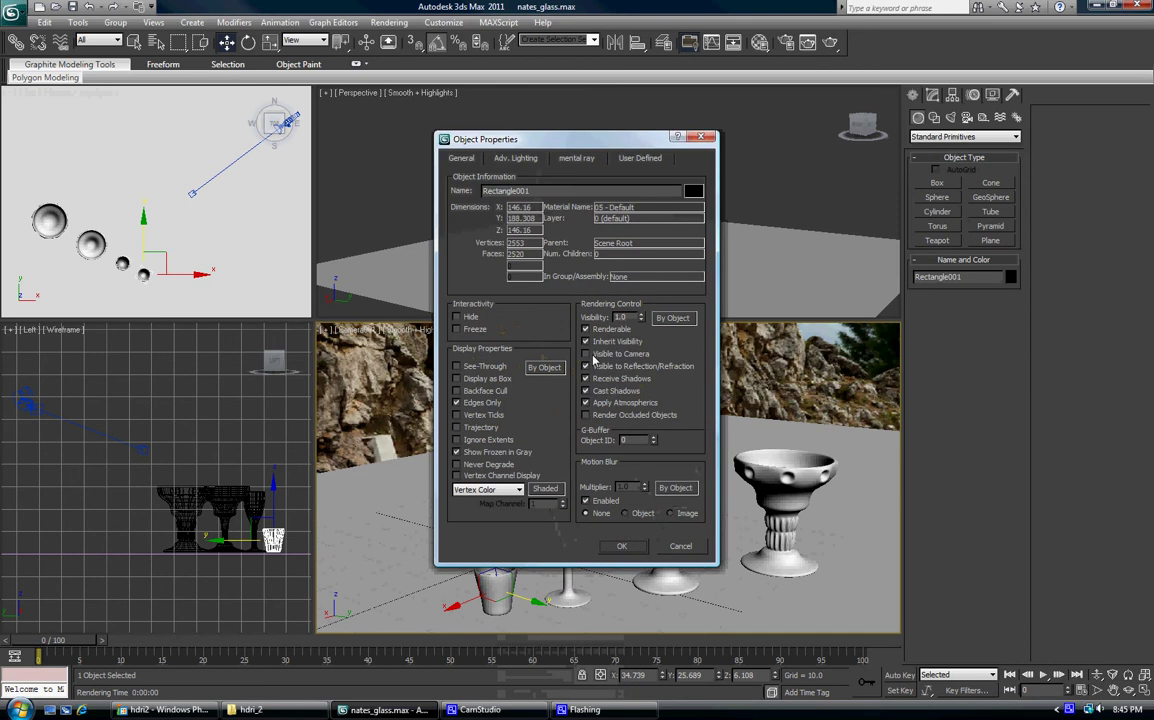
left_click(592, 355)
left_click(622, 549)
Step: Clear the selection, test-render the Camera001 view and close the rendered frame
left_click(690, 390)
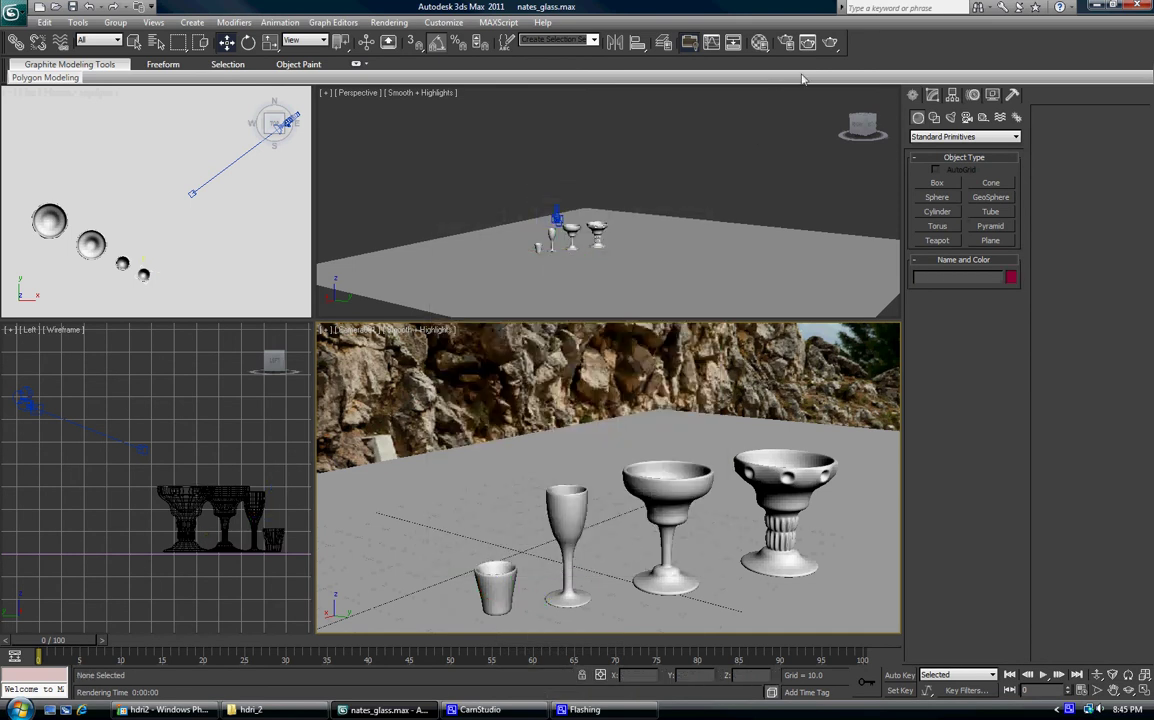
left_click(830, 43)
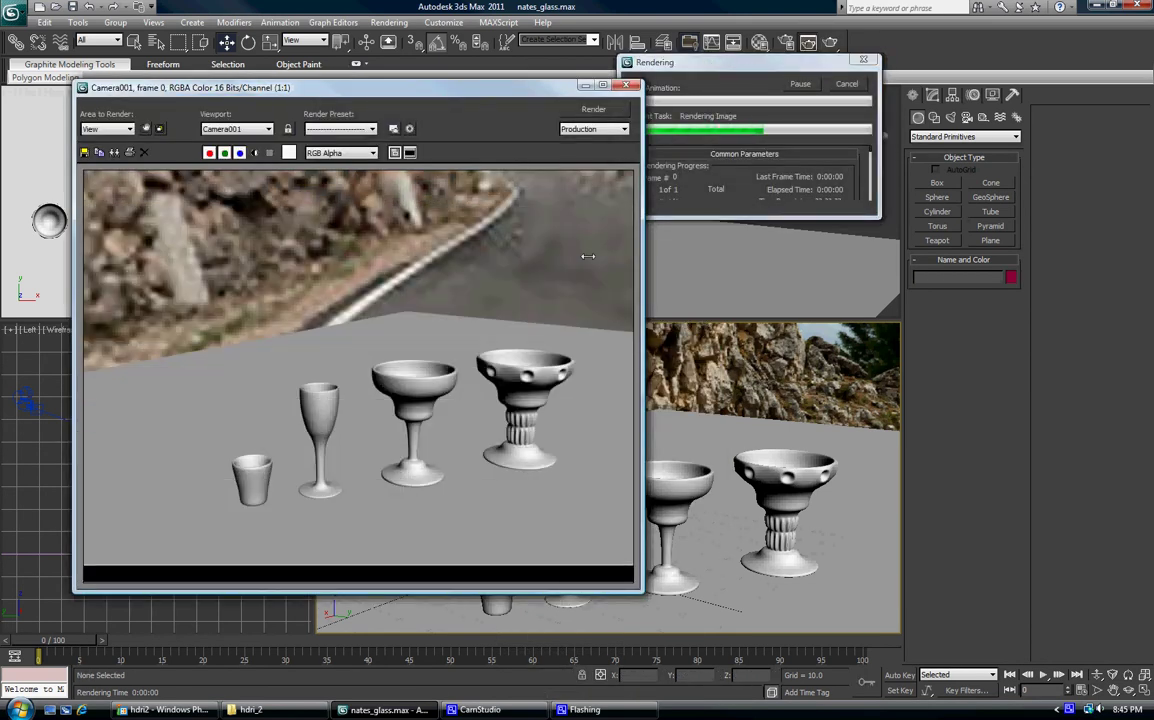
left_click(626, 85)
Step: Place a standard Skylight with Cast Shadows enabled on the ground plane beside the small tumbler
left_click(950, 118)
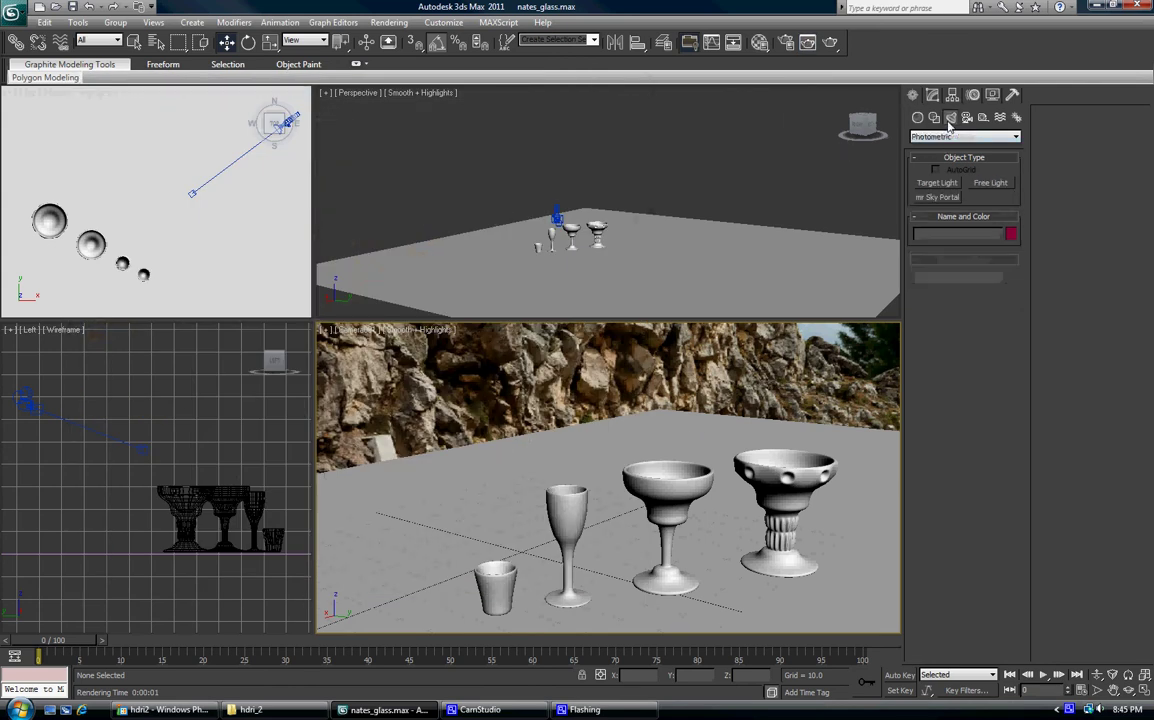
left_click(945, 137)
left_click(935, 150)
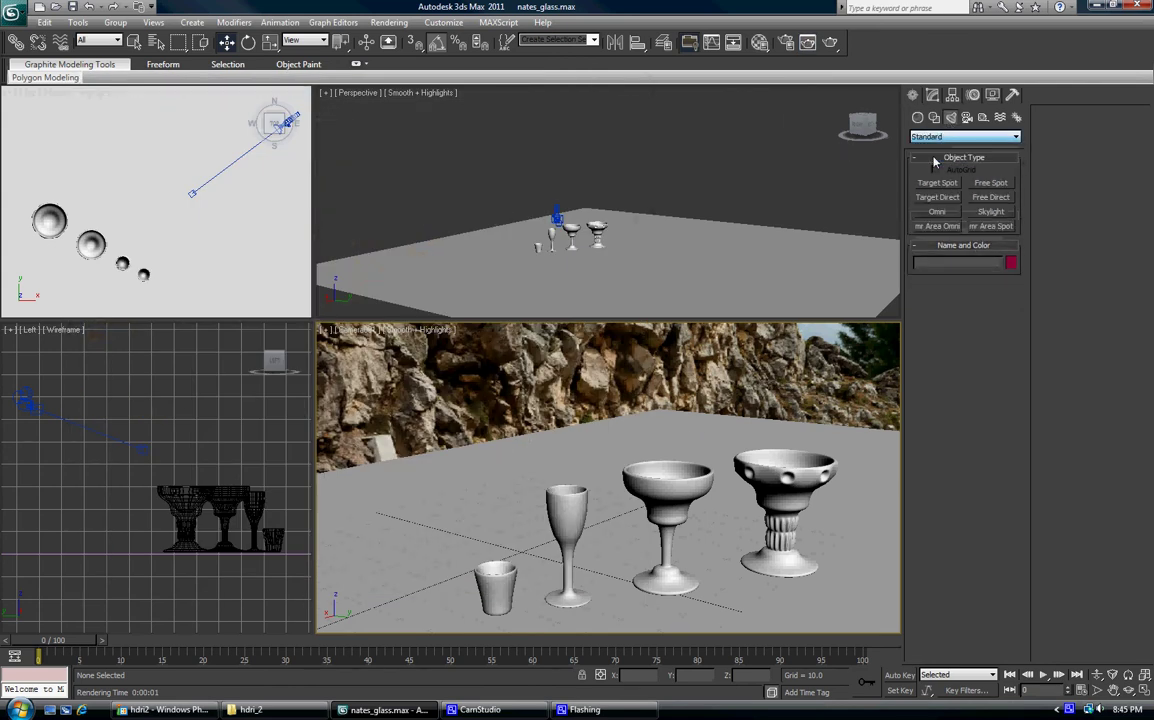
left_click(991, 211)
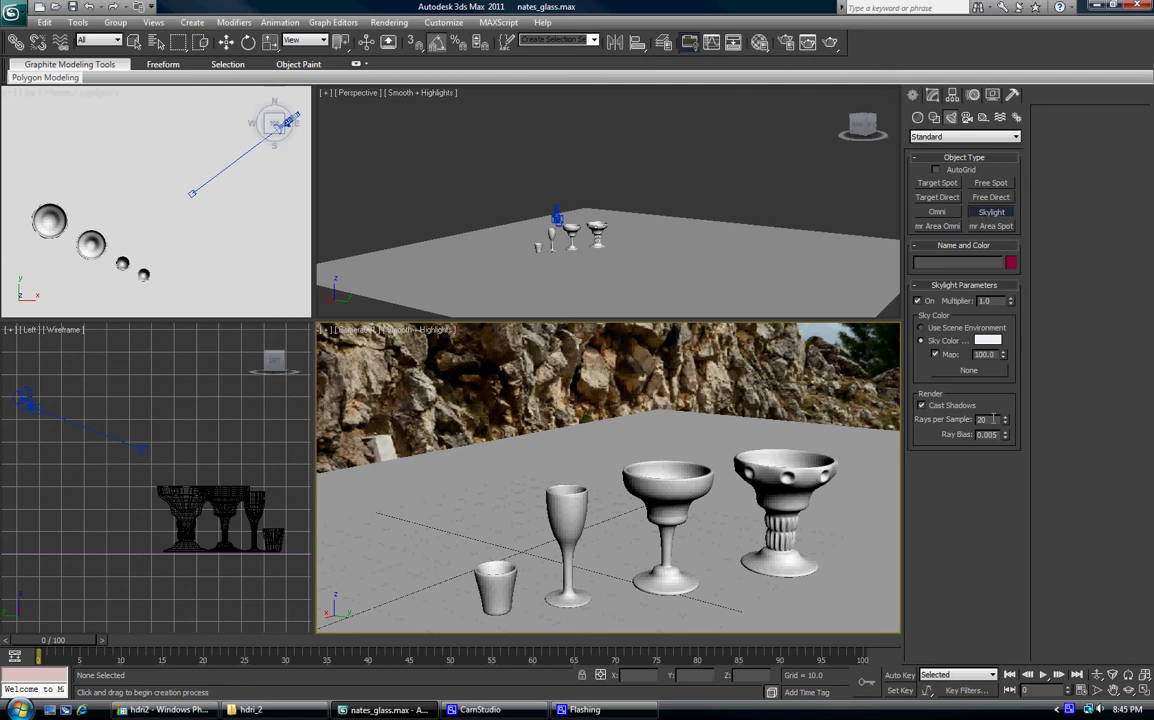
left_click(405, 530)
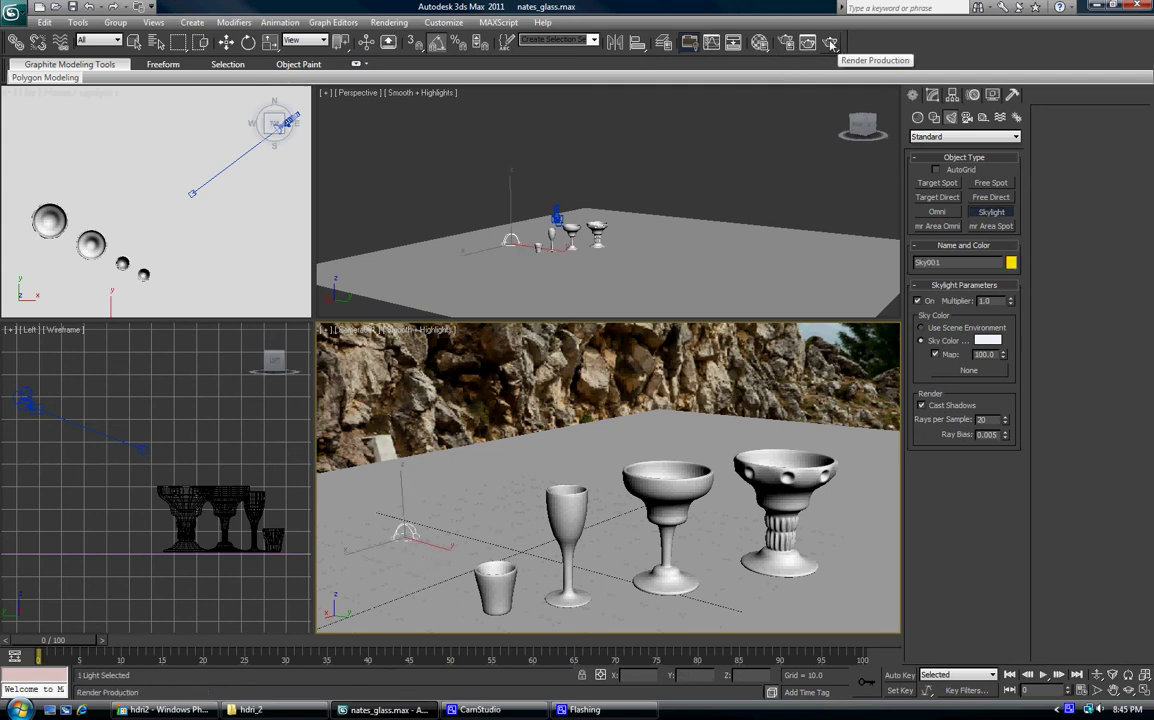
Step: Render the skylit Camera001 view, save it as the JPEG image cr3 in the hdri_2 folder and close the frame window
left_click(786, 43)
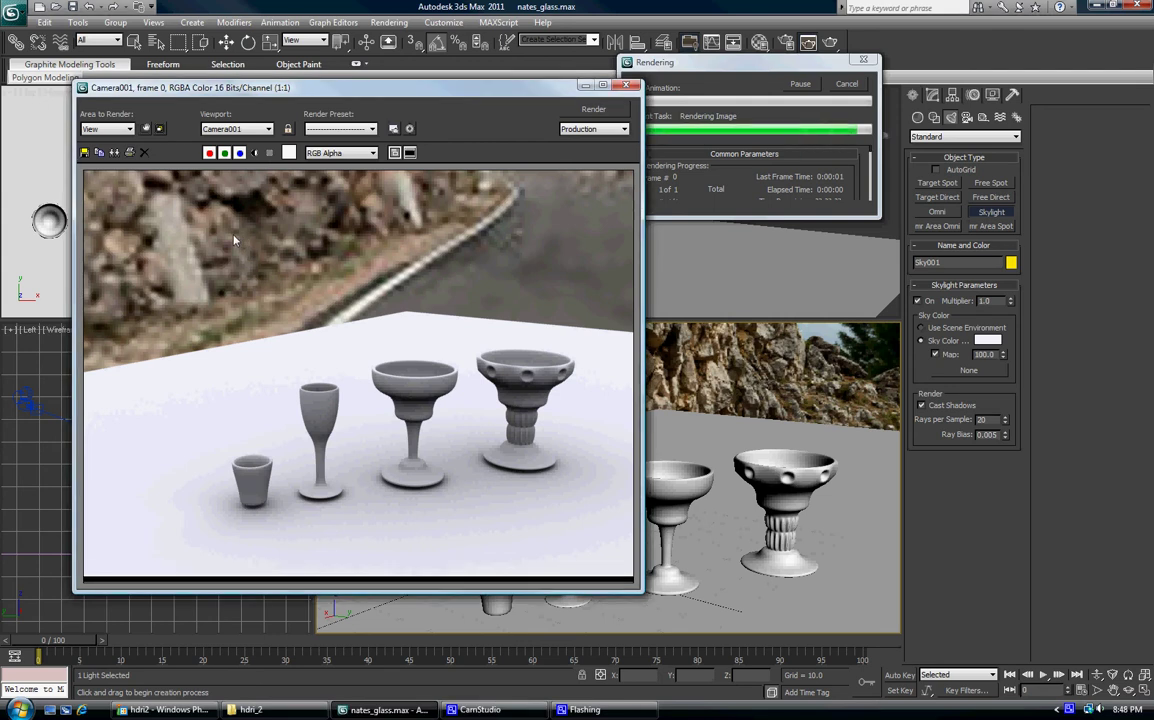
left_click(85, 152)
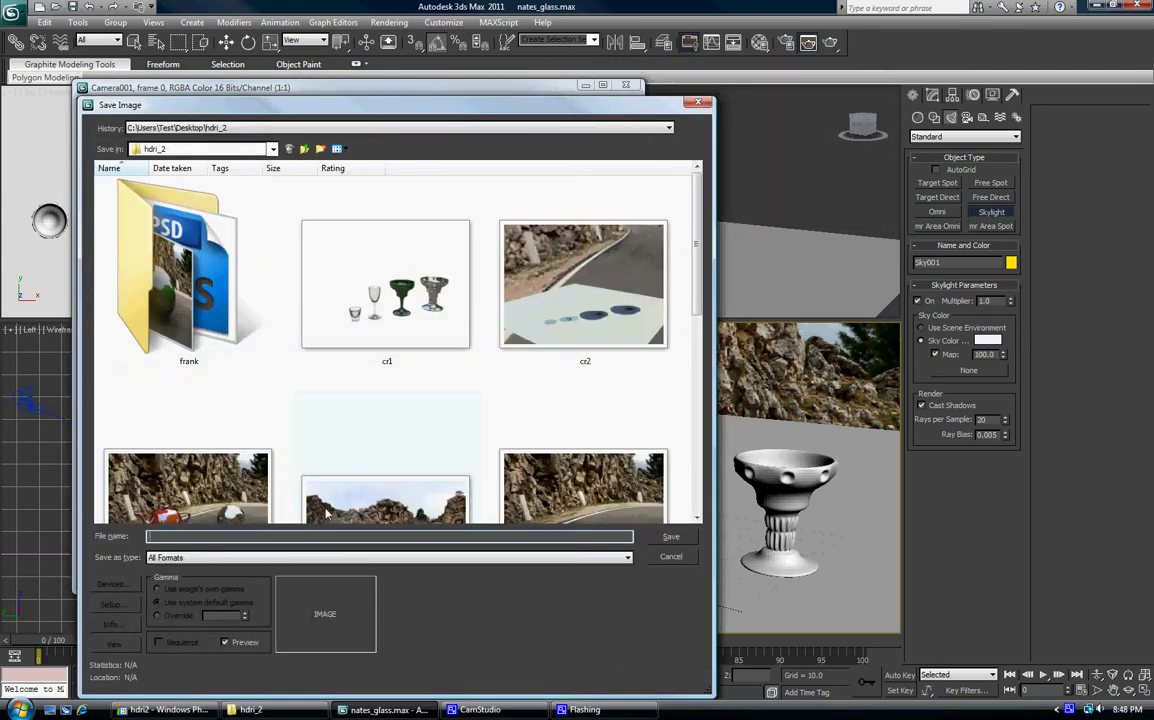
left_click(331, 558)
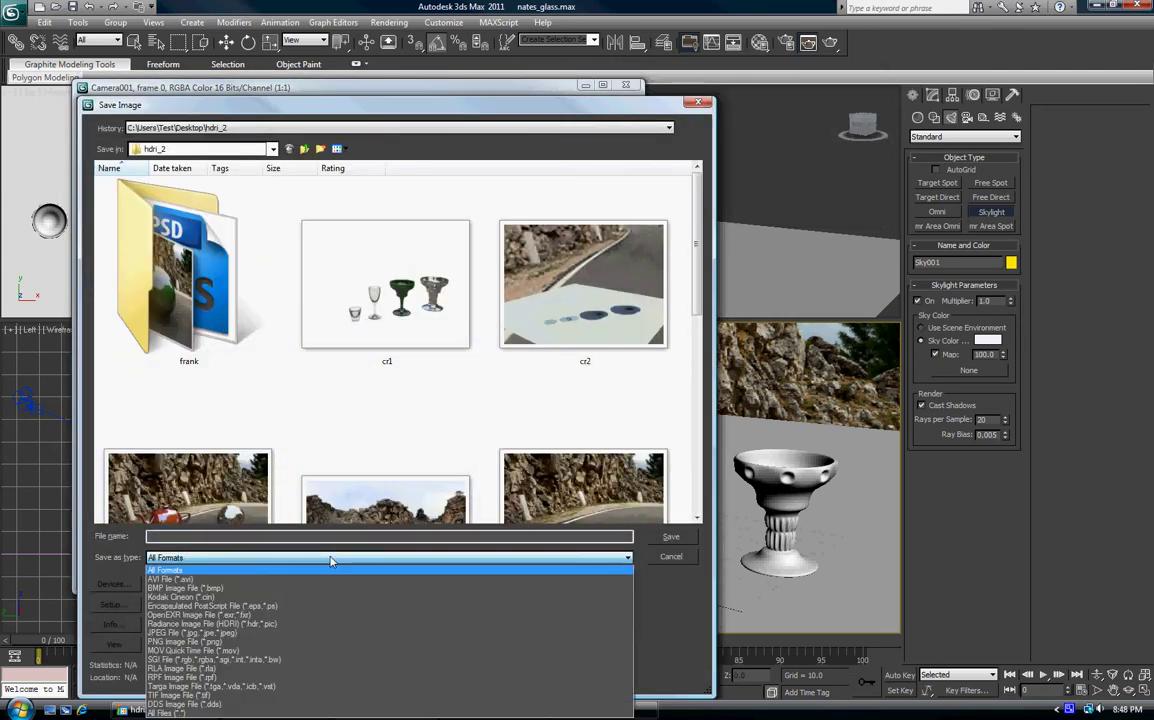
left_click(255, 628)
left_click(222, 537)
type("cr3")
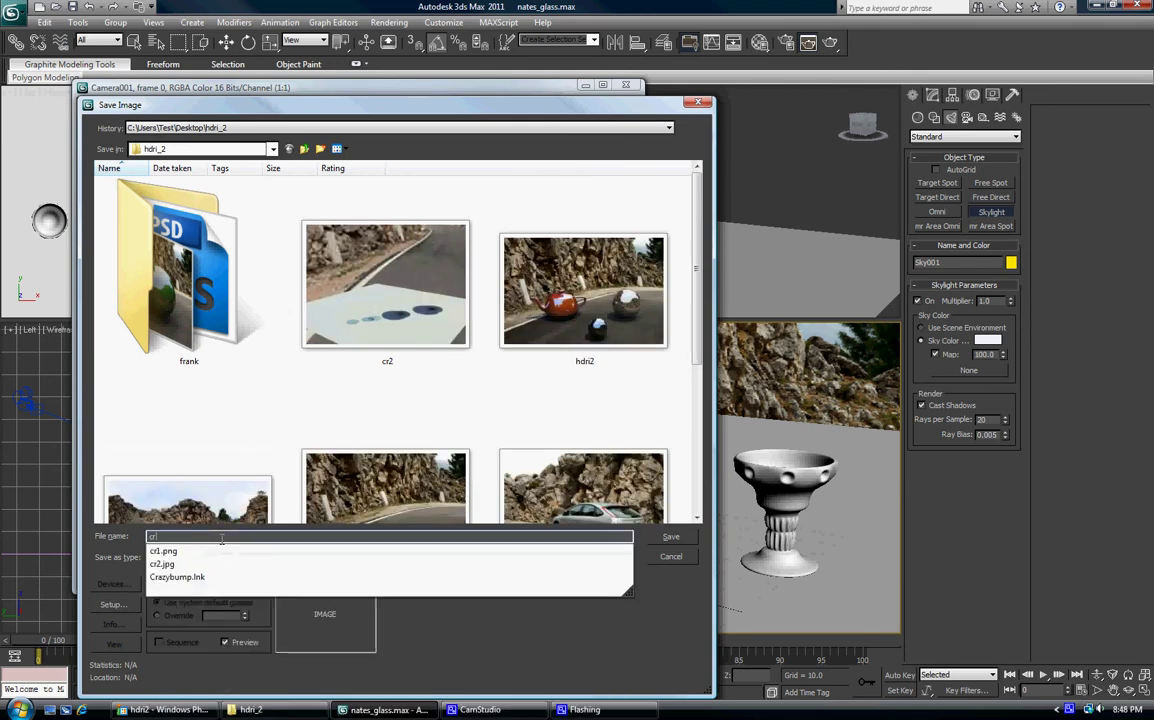
left_click(671, 538)
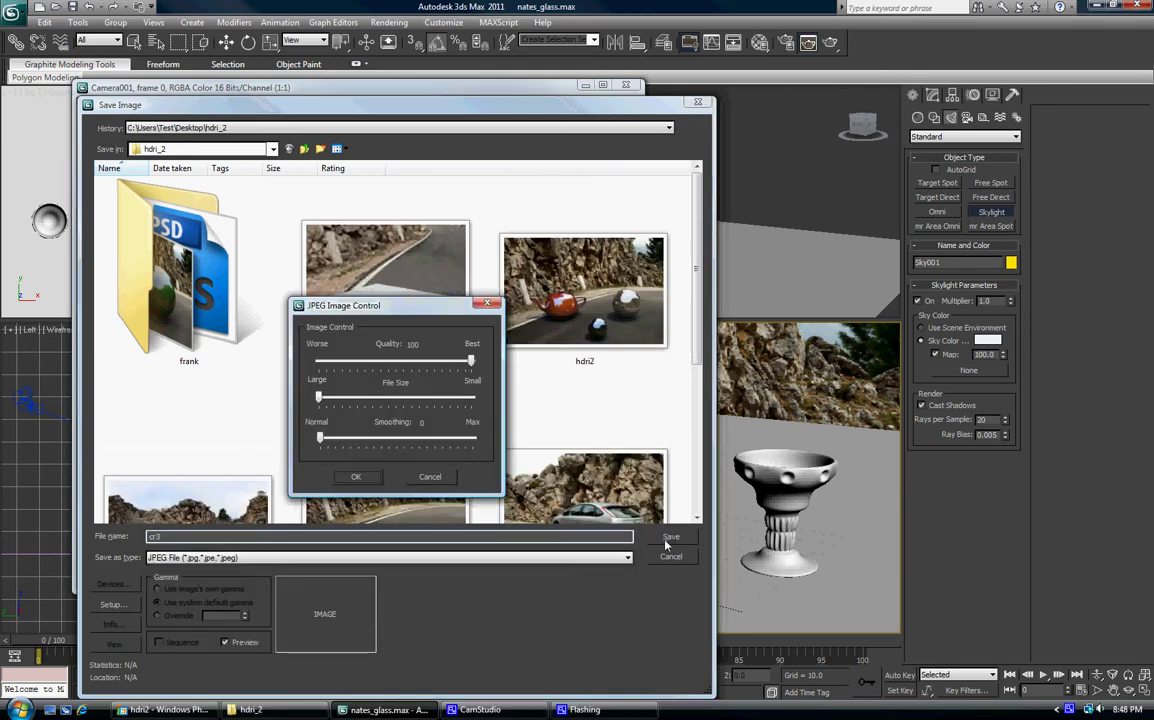
left_click(355, 471)
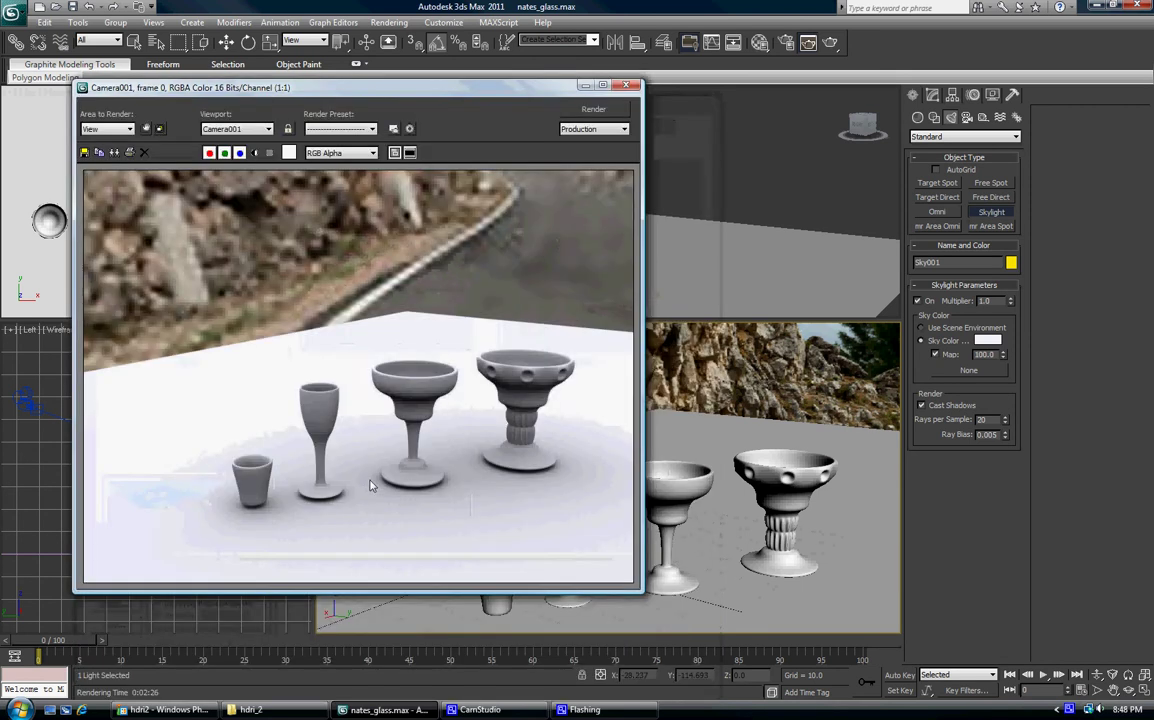
left_click(626, 86)
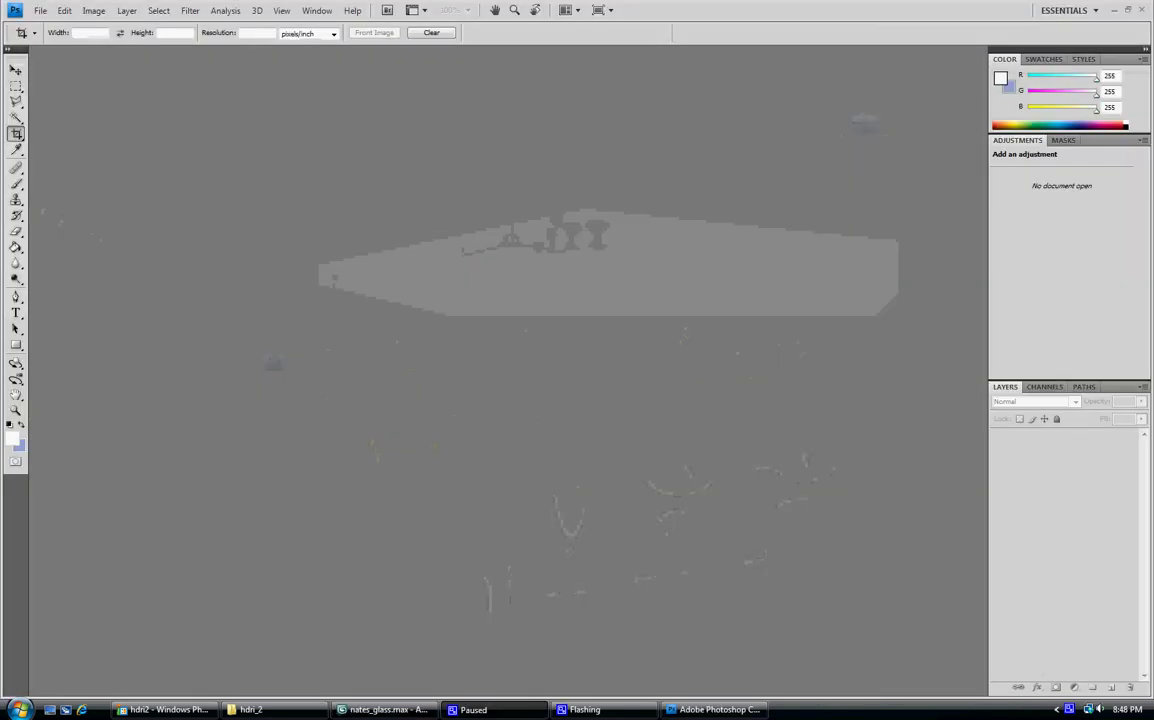
Step: Switch to Photoshop and browse to the hdri_2 folder for files to open
double_click(589, 354)
left_click(697, 385)
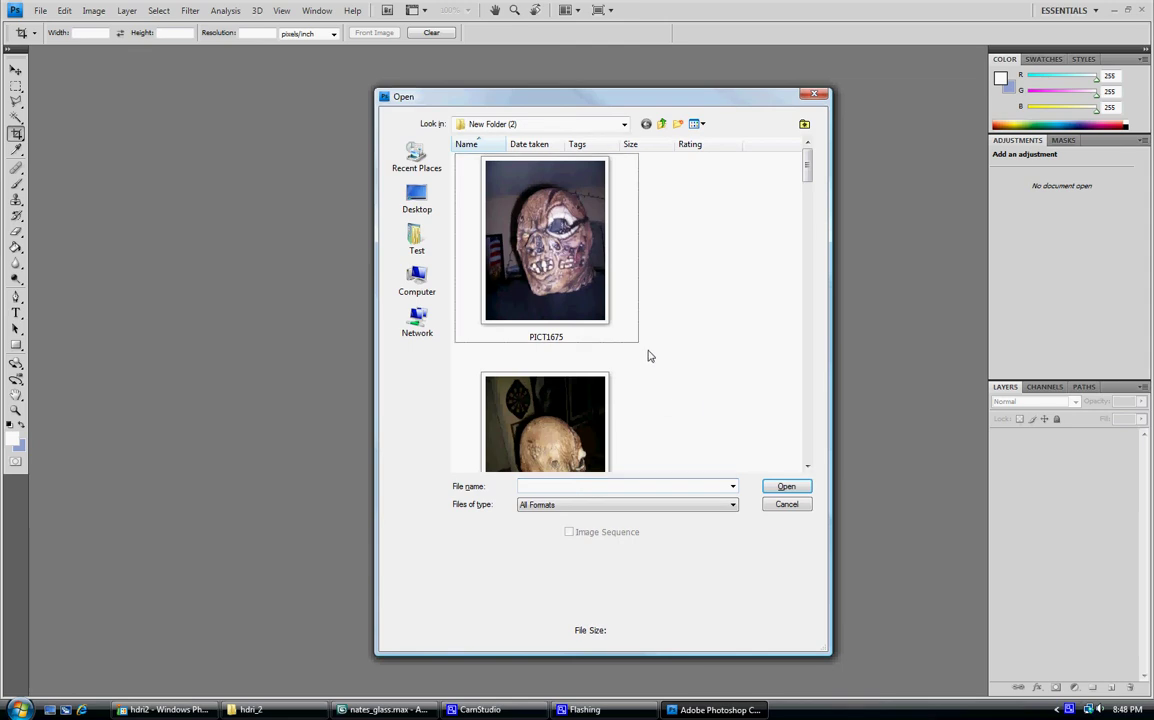
left_click(621, 125)
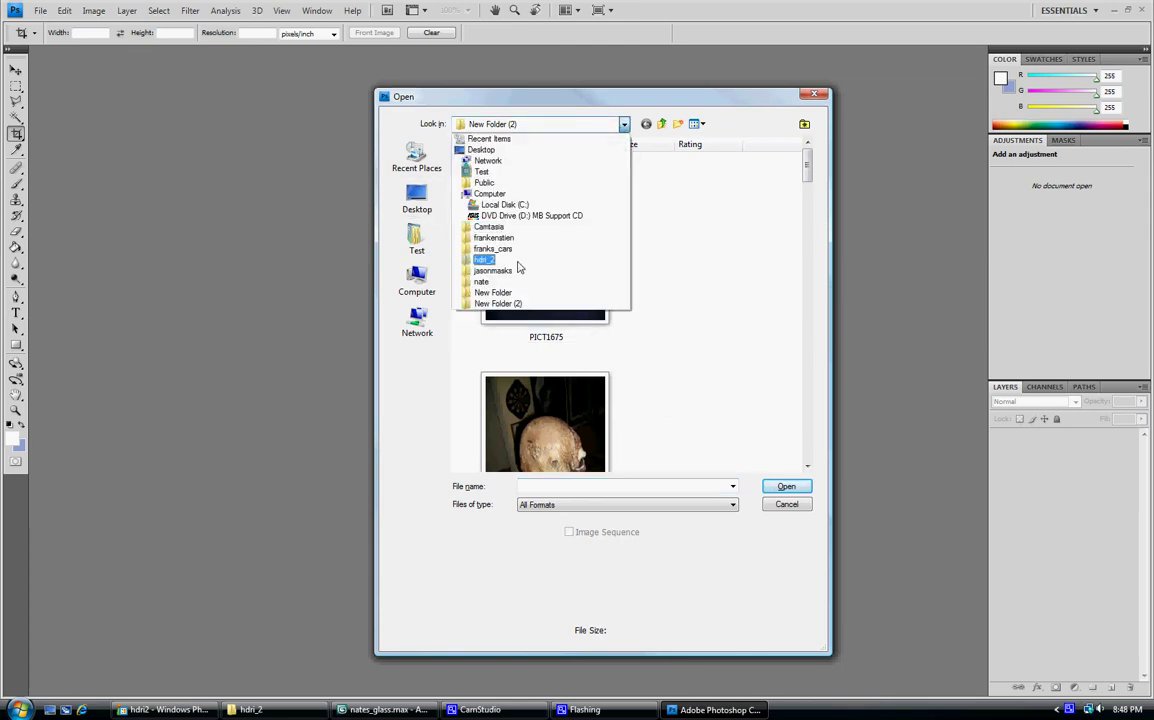
left_click(517, 264)
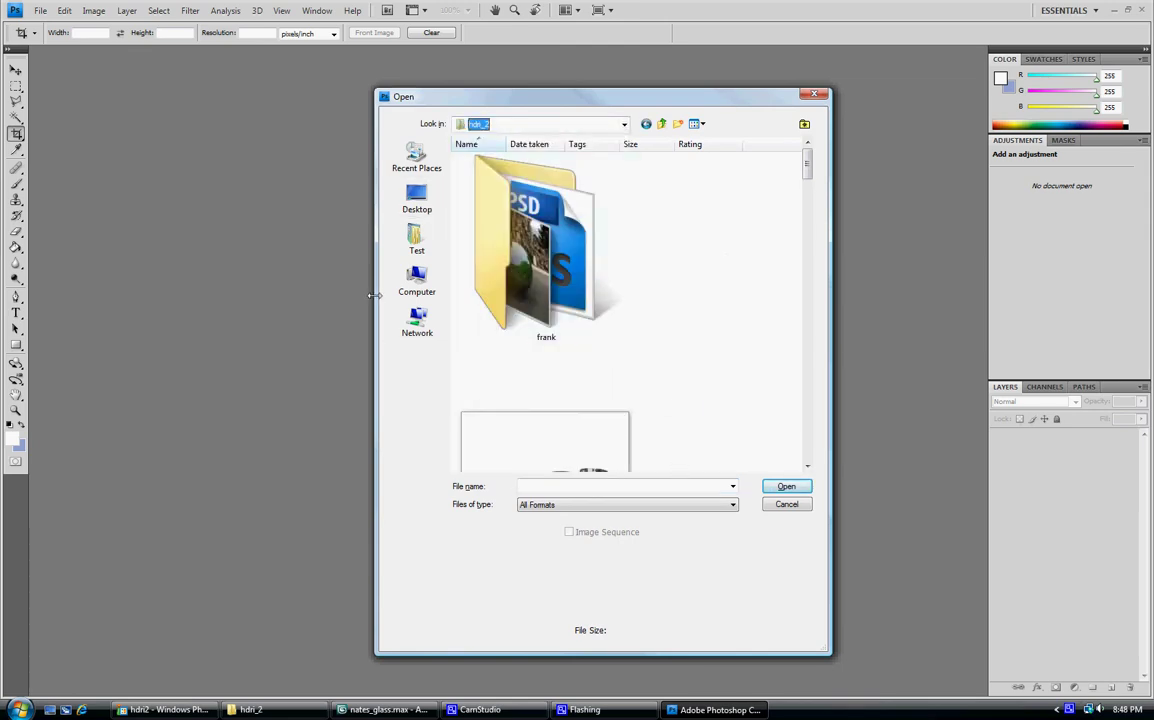
Step: Open cr1.png, cr2.jpg, cr3.jpg and the road photo hdri0063_wide_01_55mm.jpg together from the hdri_2 folder
left_click_drag(376, 291, 118, 319)
left_click(505, 265)
left_click(667, 268, "ctrl")
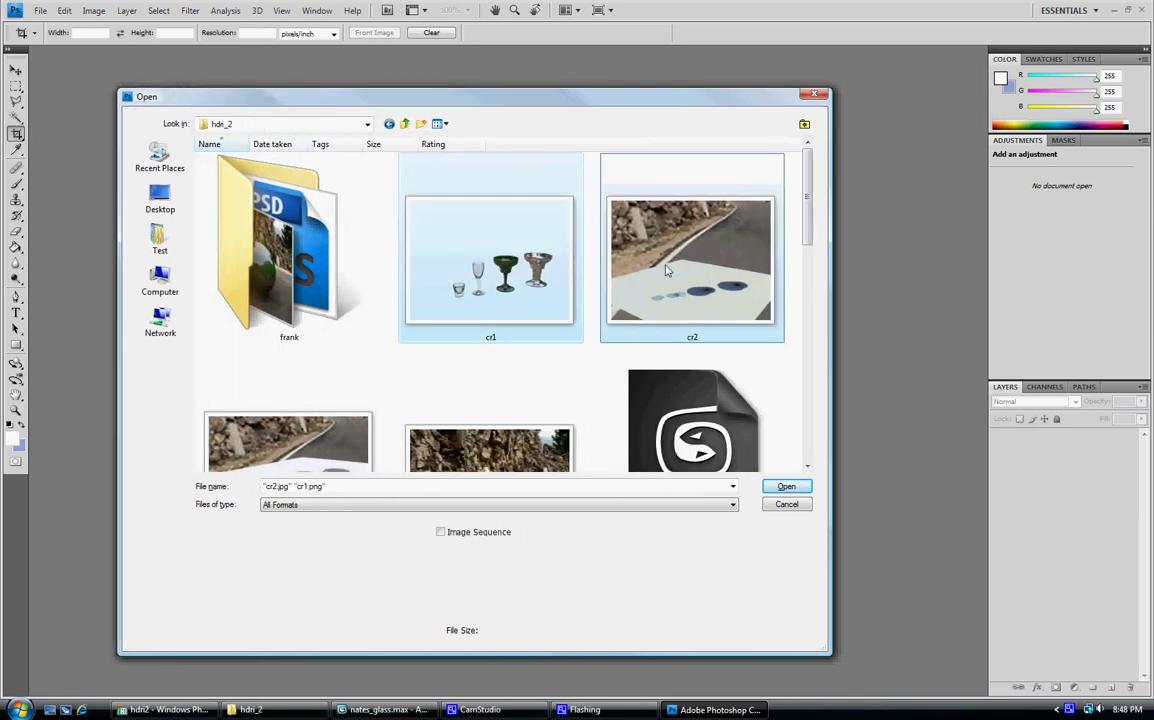
scroll(640, 295, "down", 1)
scroll(618, 312, "up", 1)
scroll(490, 354, "down", 2)
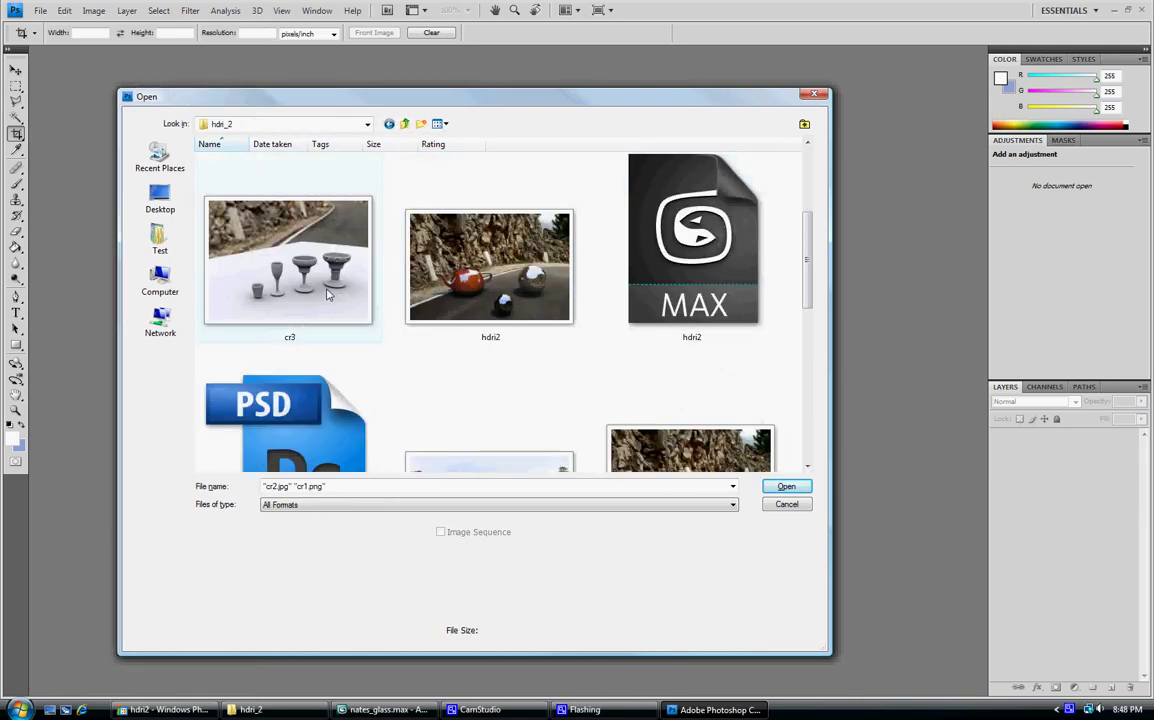
left_click(298, 262, "ctrl")
scroll(557, 335, "down", 2)
left_click(700, 285, "ctrl")
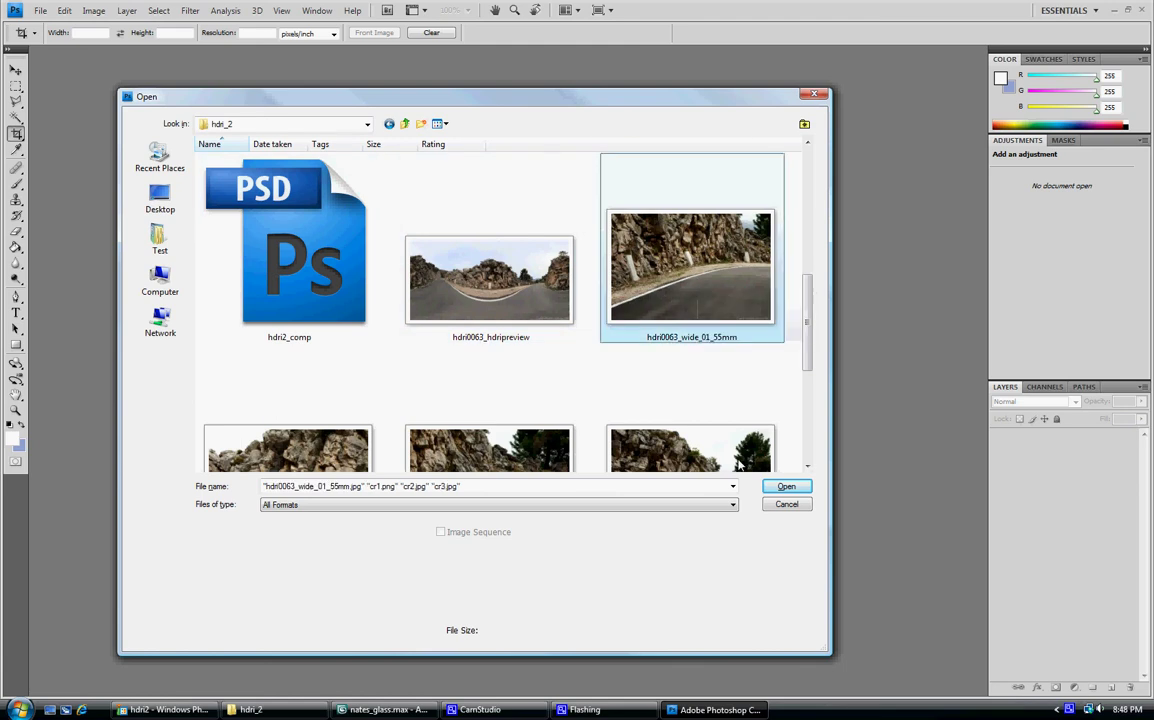
left_click(787, 487)
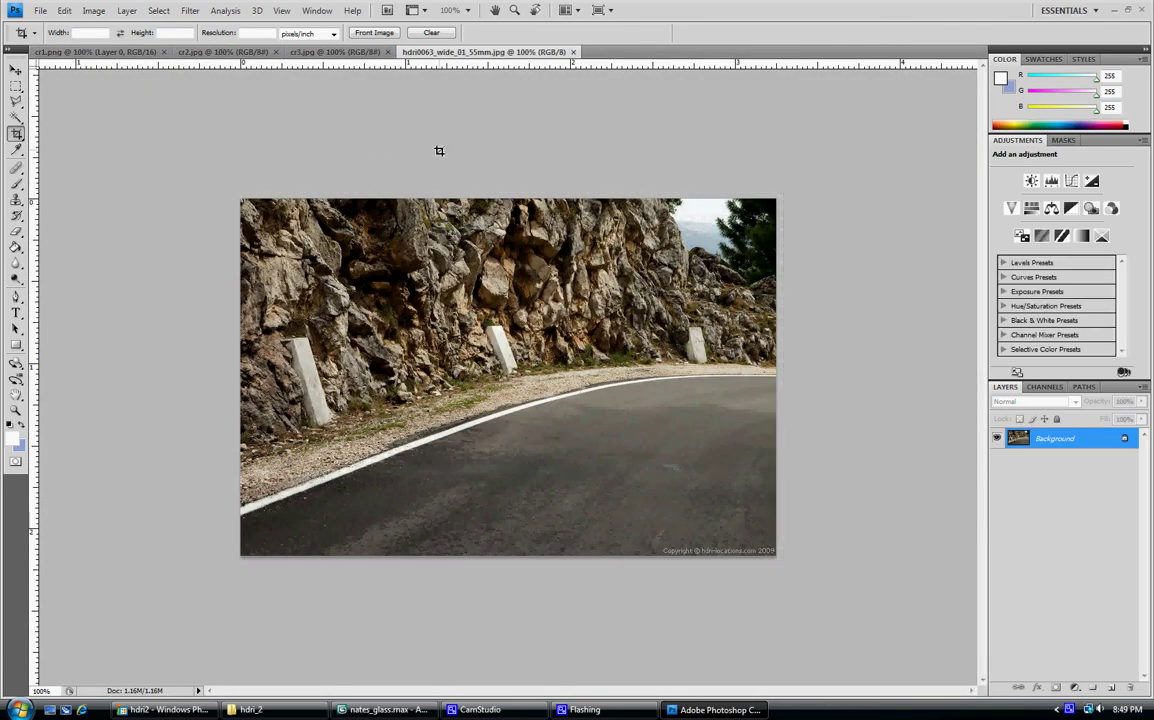
Step: Paste the road photo into cr3.jpg as a new layer
left_click(352, 53)
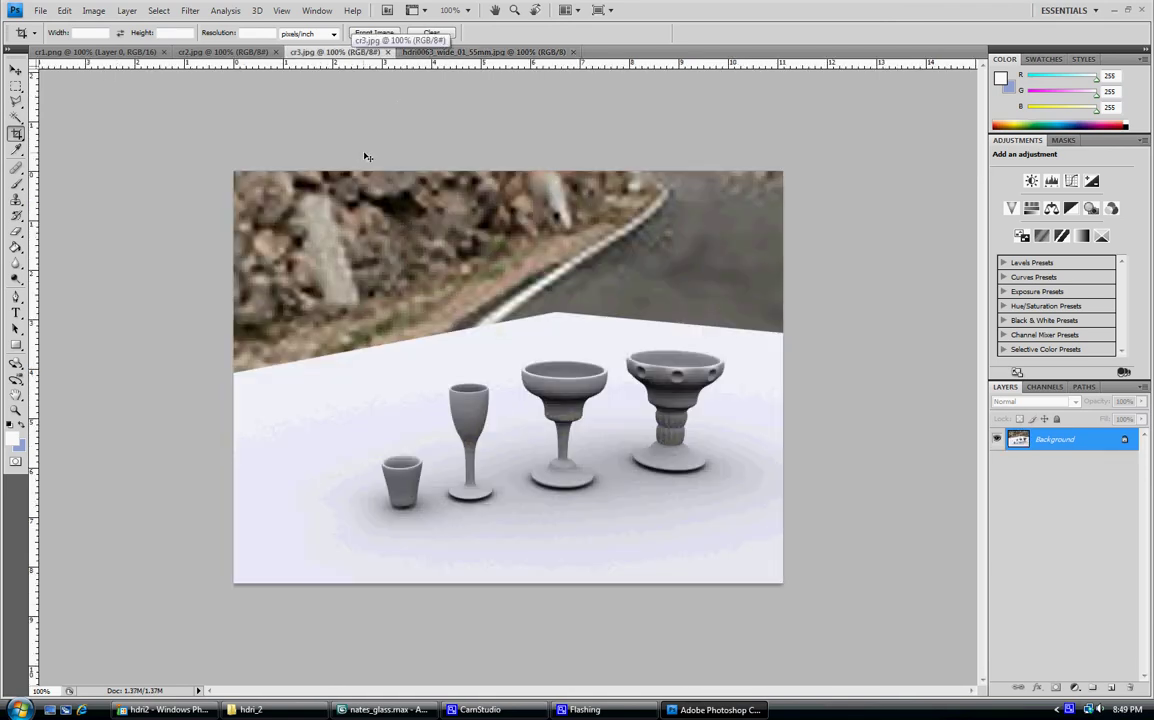
key("ctrl+v")
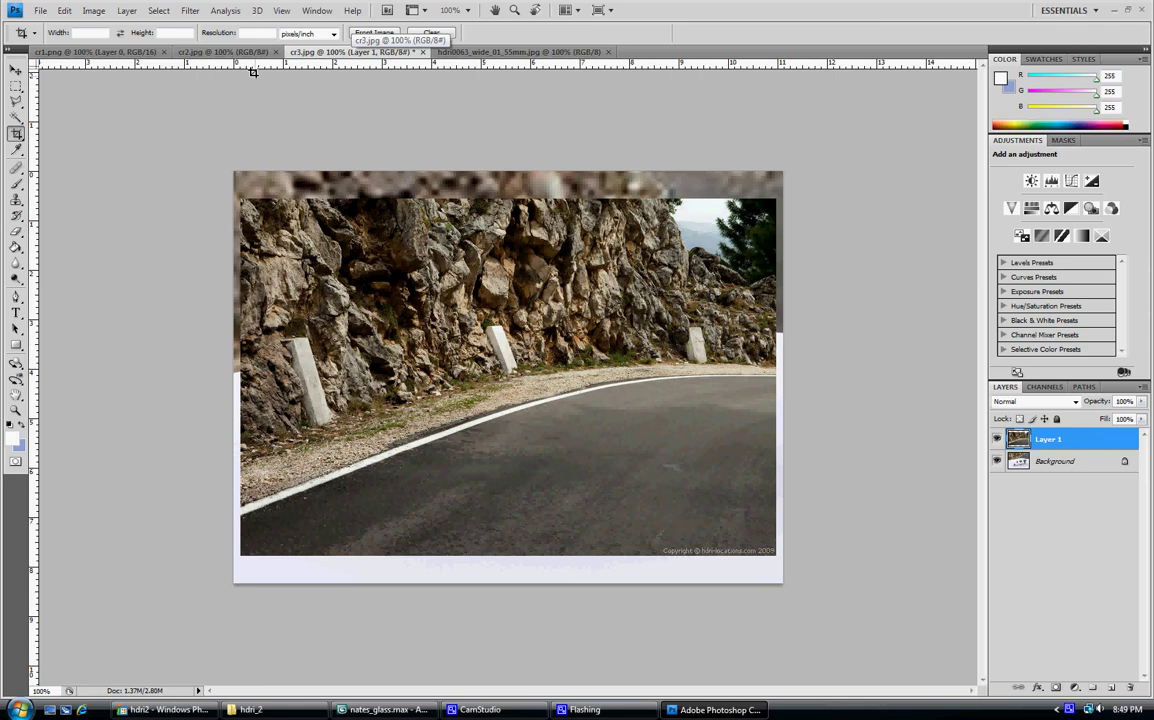
Step: Copy the whole cr2 shadow image, close cr2.jpg, and paste the copy as a new layer into cr3.jpg and cr1.png
left_click(245, 53)
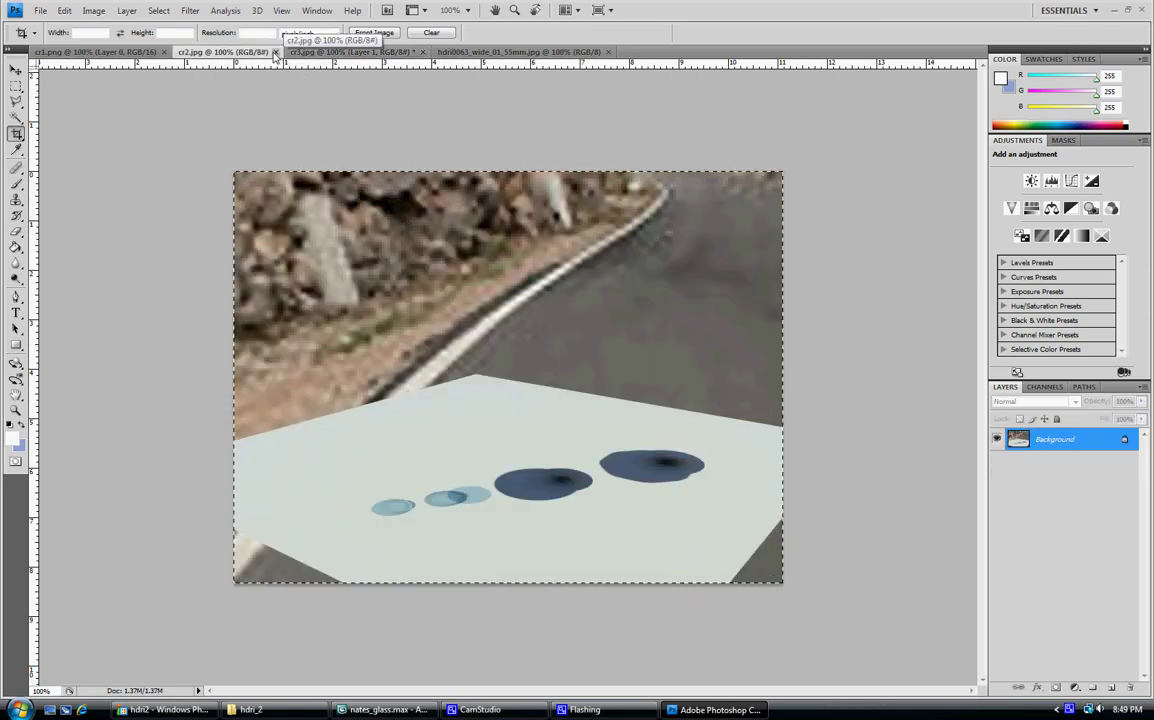
left_click(275, 52)
key("ctrl+v")
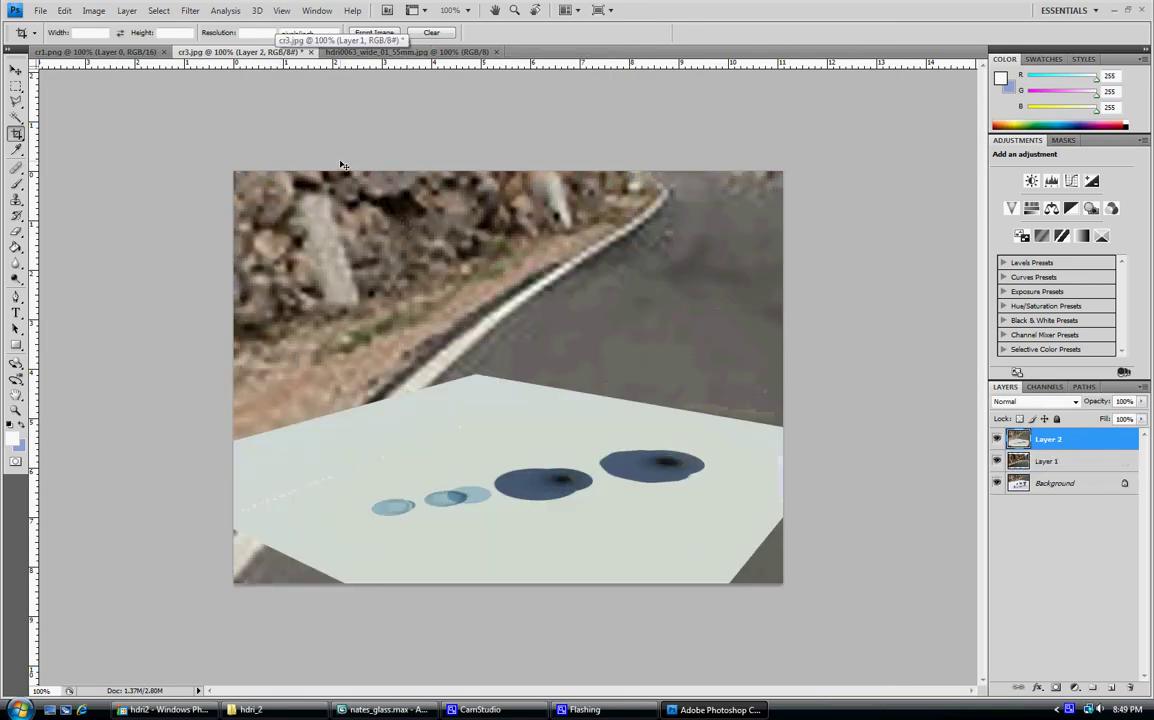
left_click(142, 53)
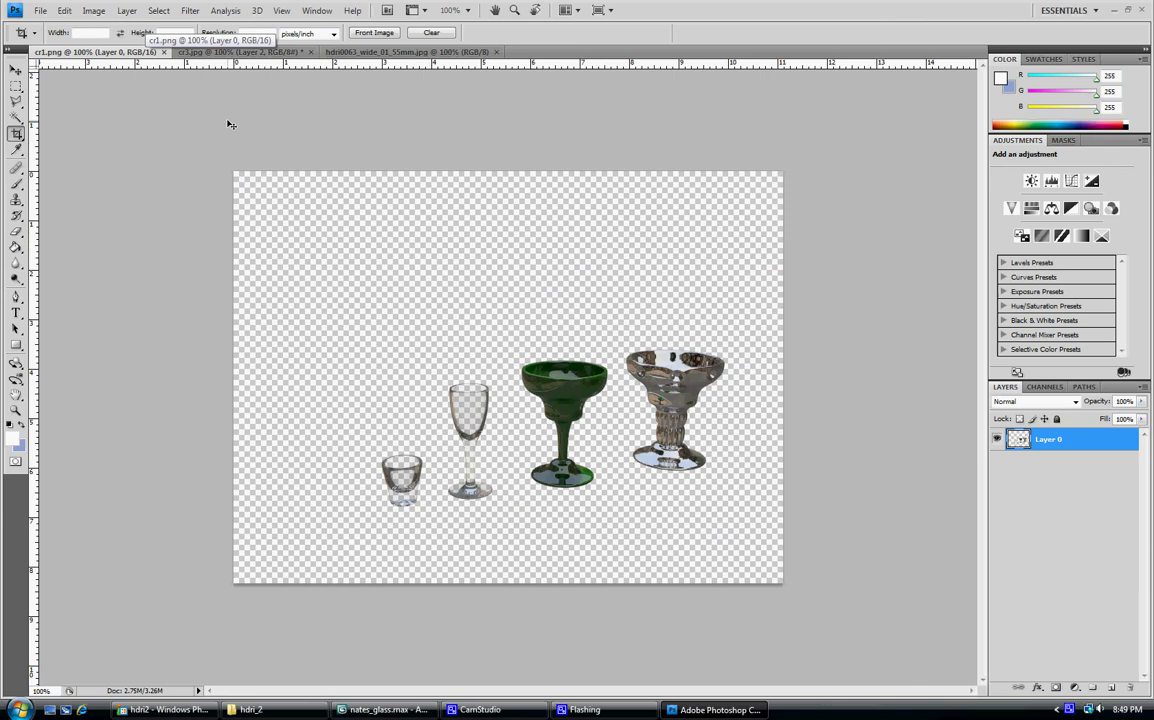
key("ctrl+Tab")
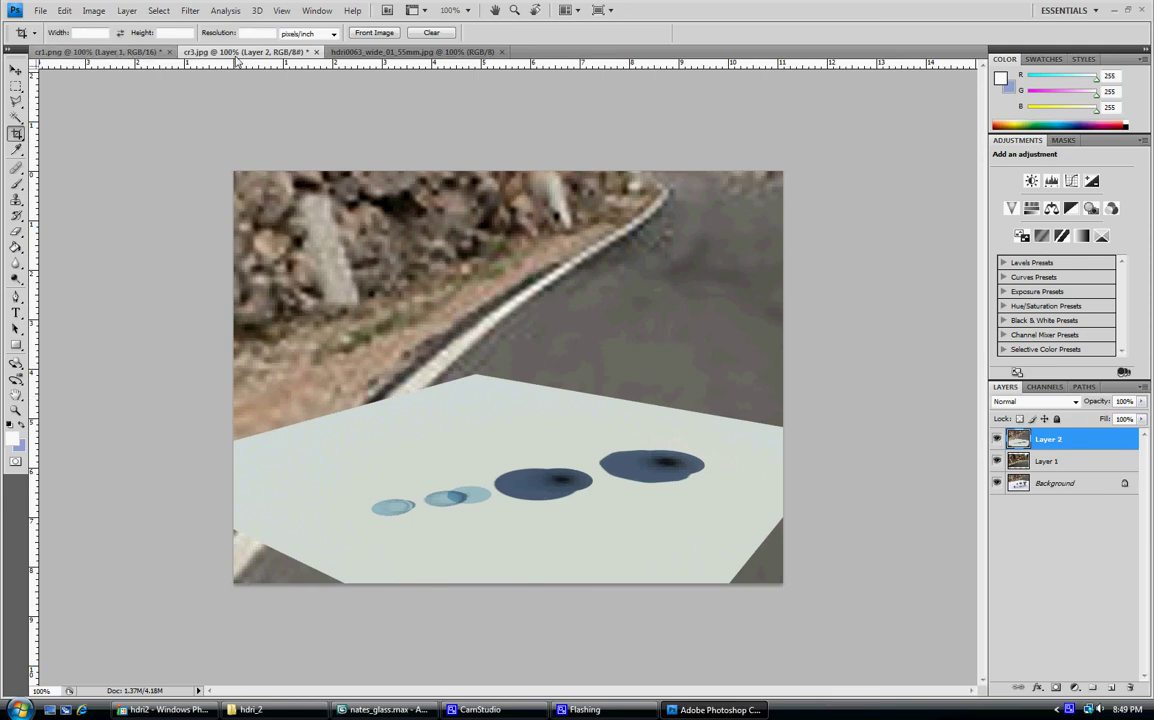
Step: Hide the two pasted layers in cr3.jpg and copy its Background skylight render into cr1.png as a new layer
key("ctrl+Tab")
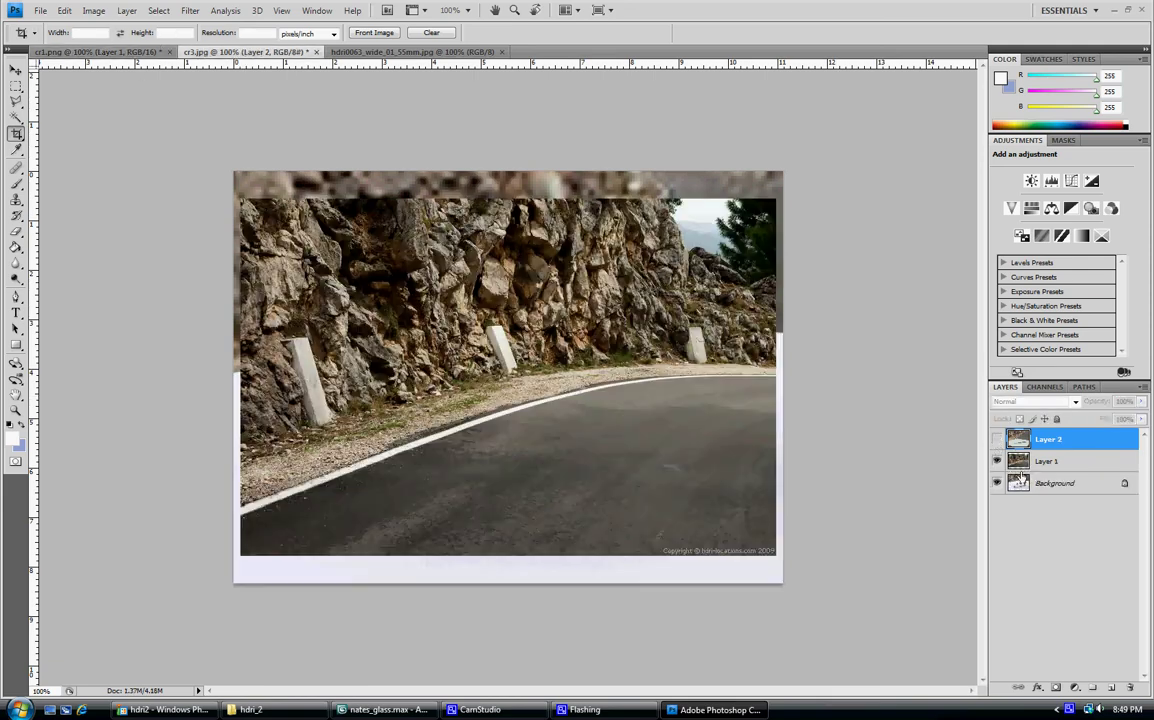
left_click(1050, 463)
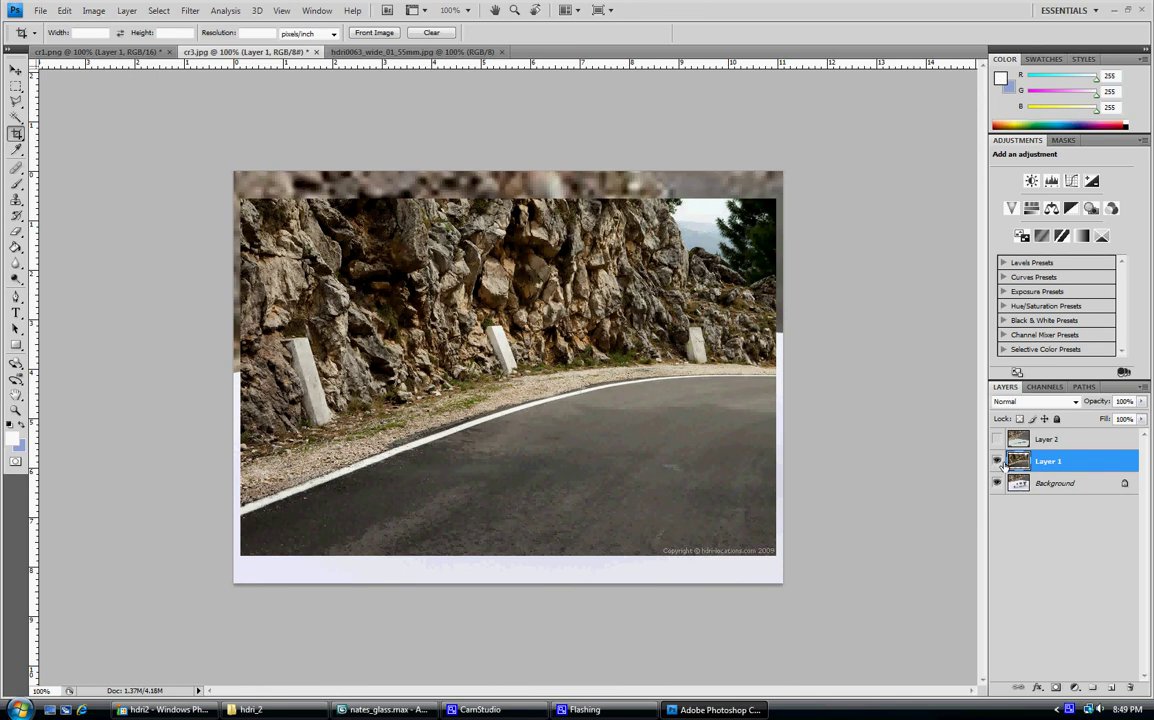
left_click(998, 461)
left_click(1045, 486)
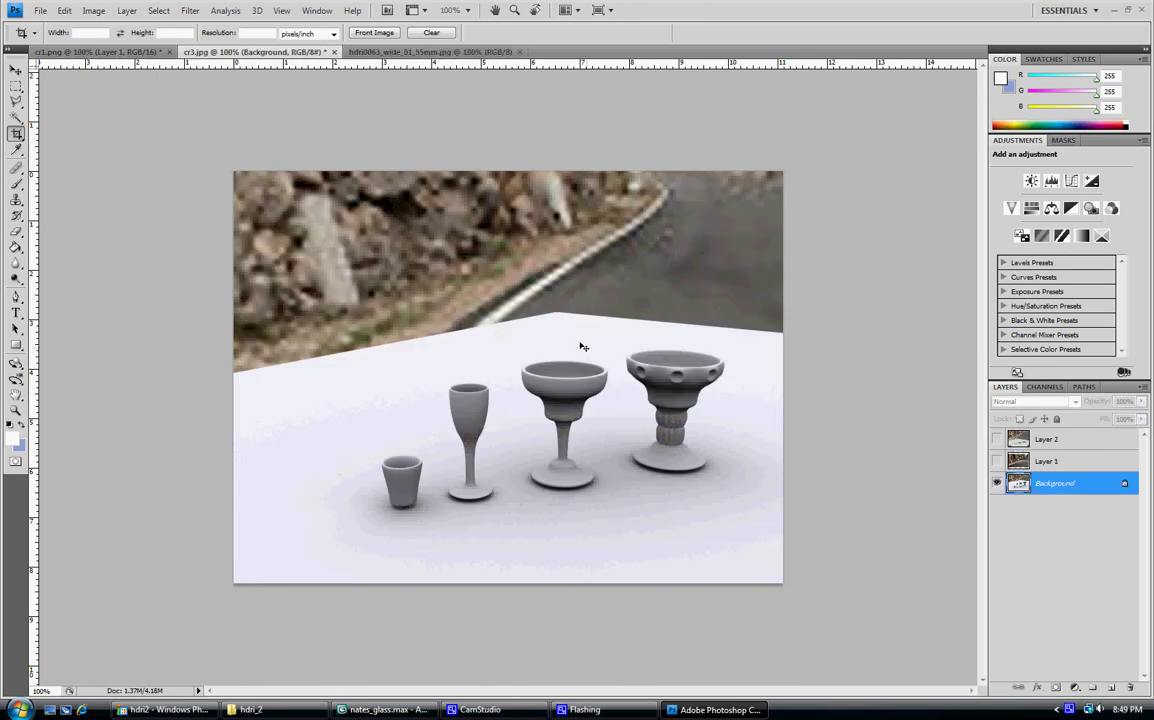
left_click(110, 51)
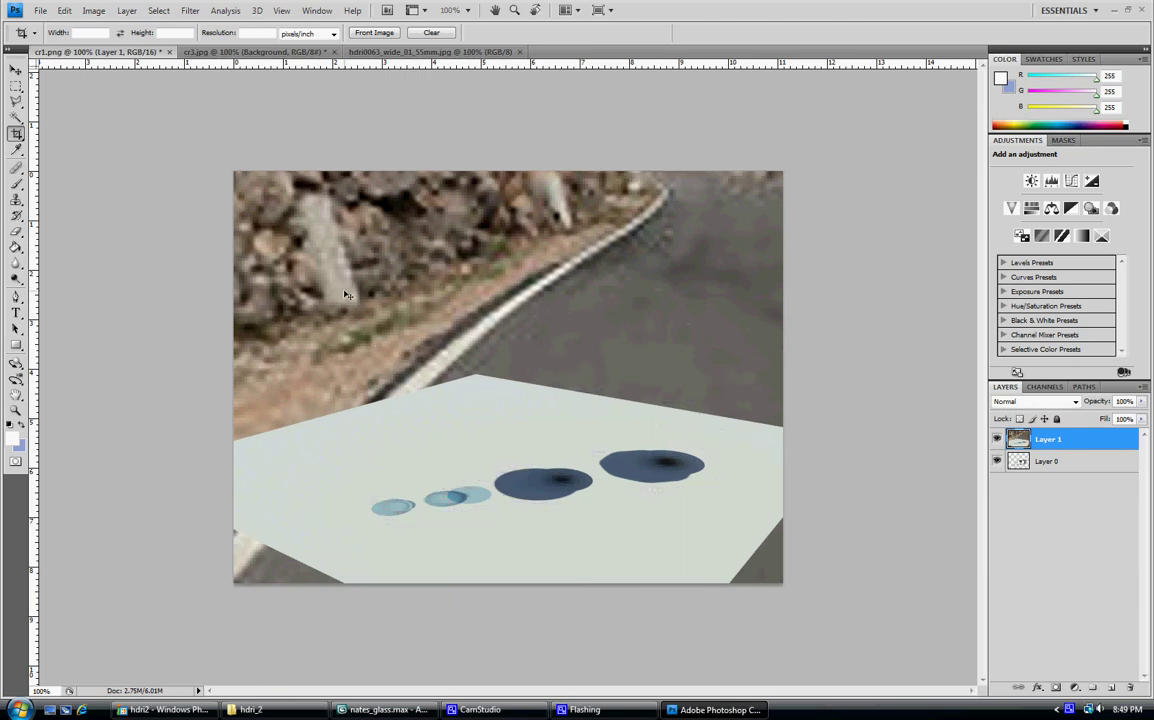
key("ctrl+v")
Step: Copy the entire hdri0063_wide_01_55mm.jpg road photo into cr1.png as the topmost layer
left_click(393, 51)
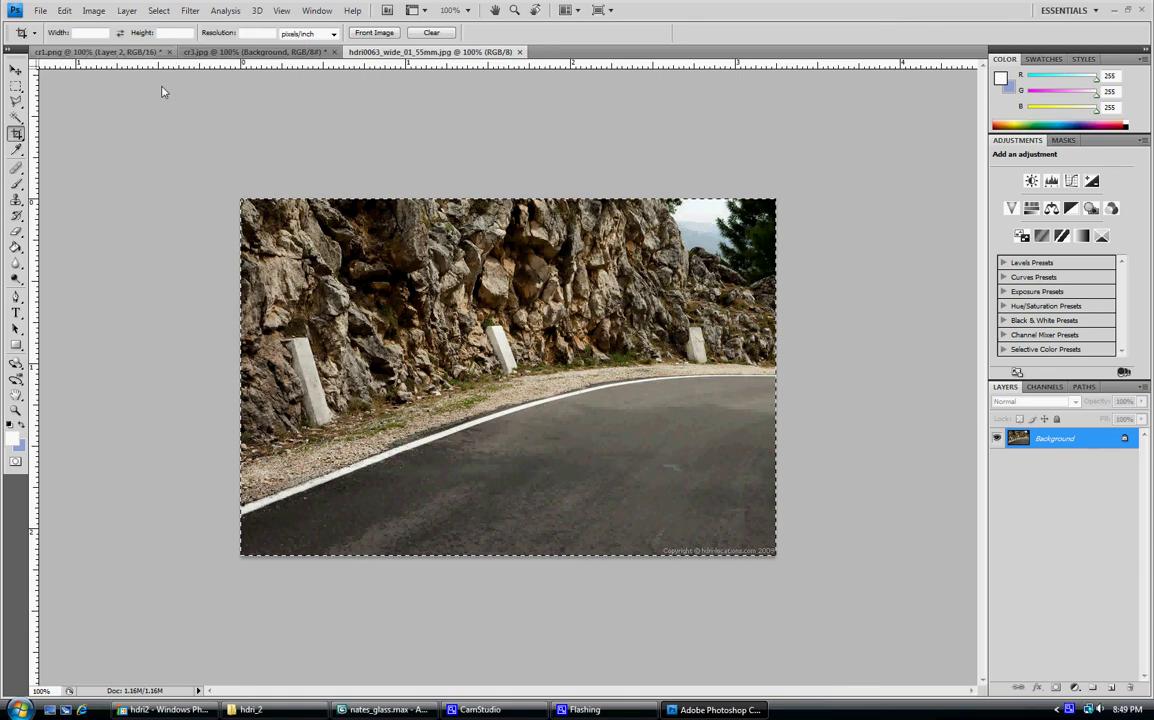
key("ctrl+c")
key("ctrl+Tab")
key("ctrl+v")
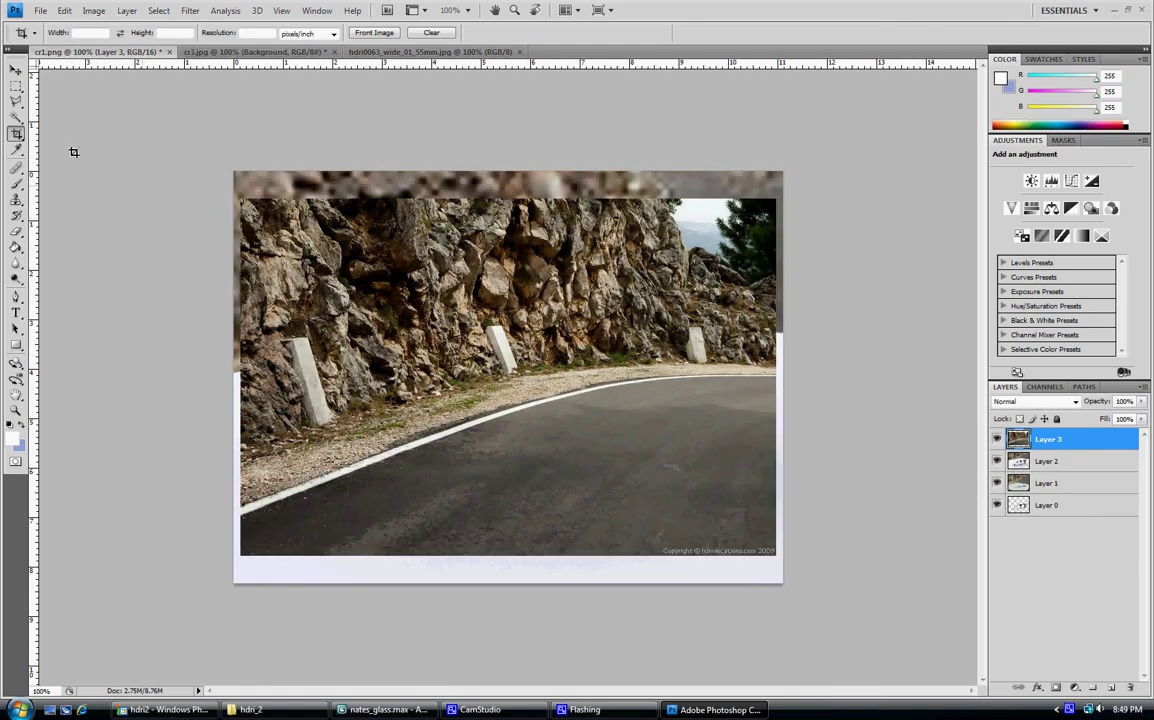
Step: Crop the cr1.png canvas to the edges of the pasted road photo
left_click(15, 68)
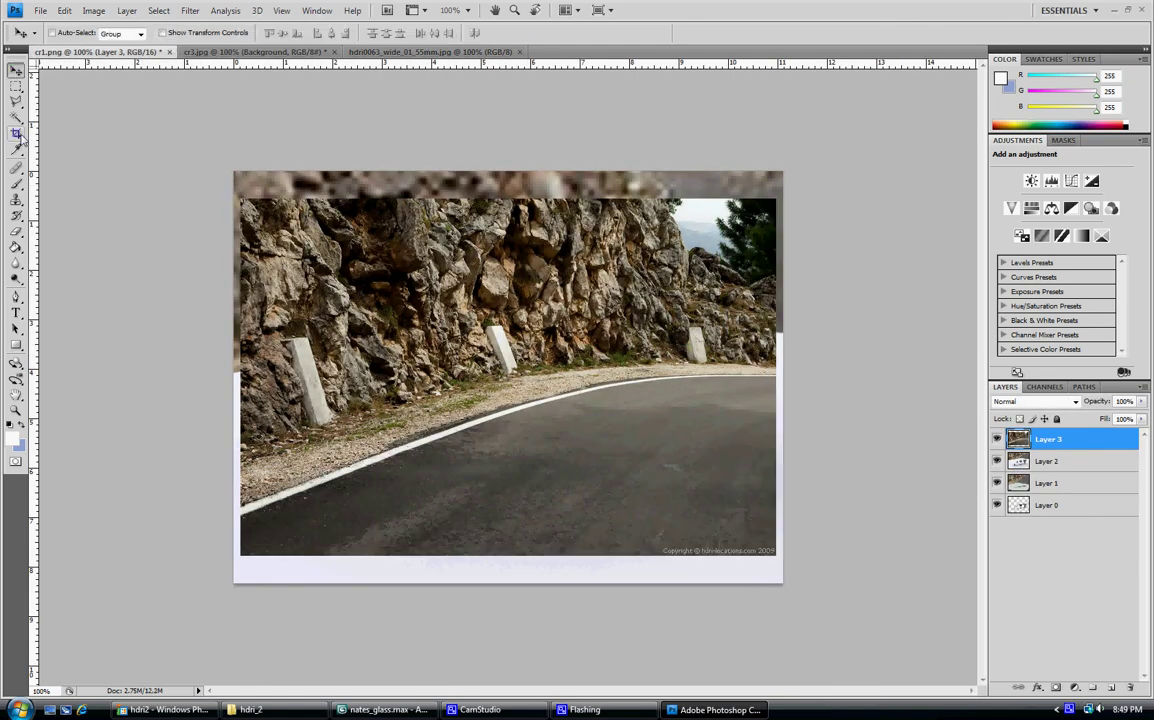
left_click(16, 133)
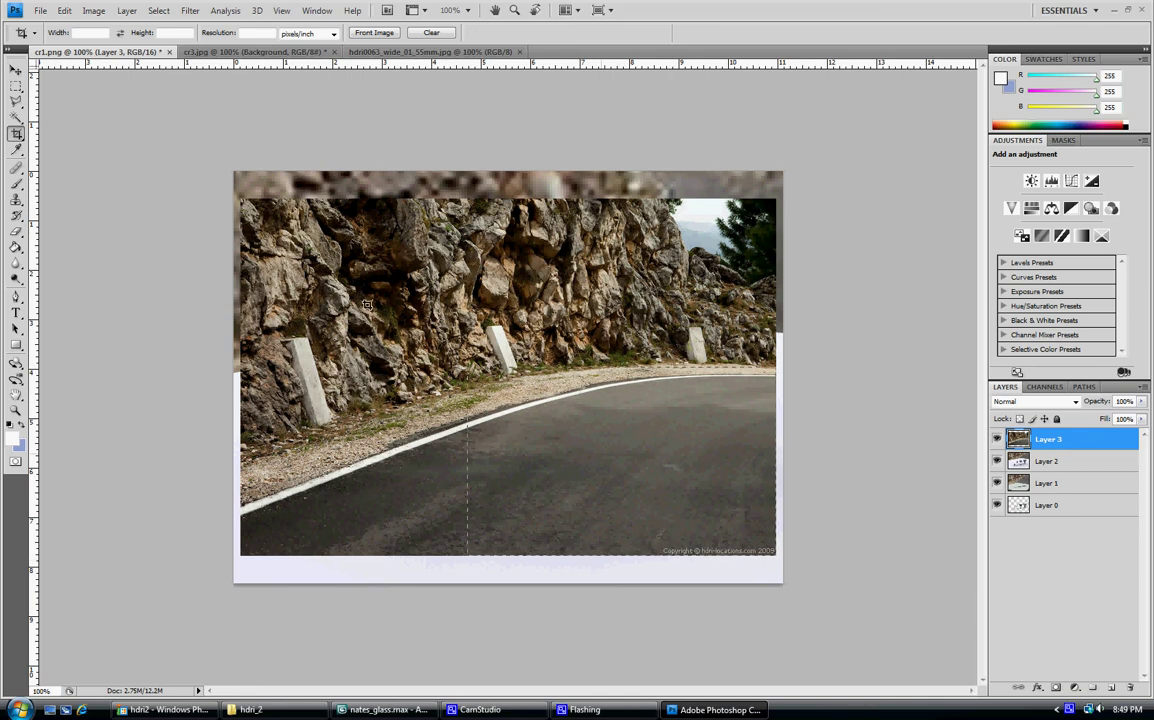
left_click_drag(367, 304, 256, 198)
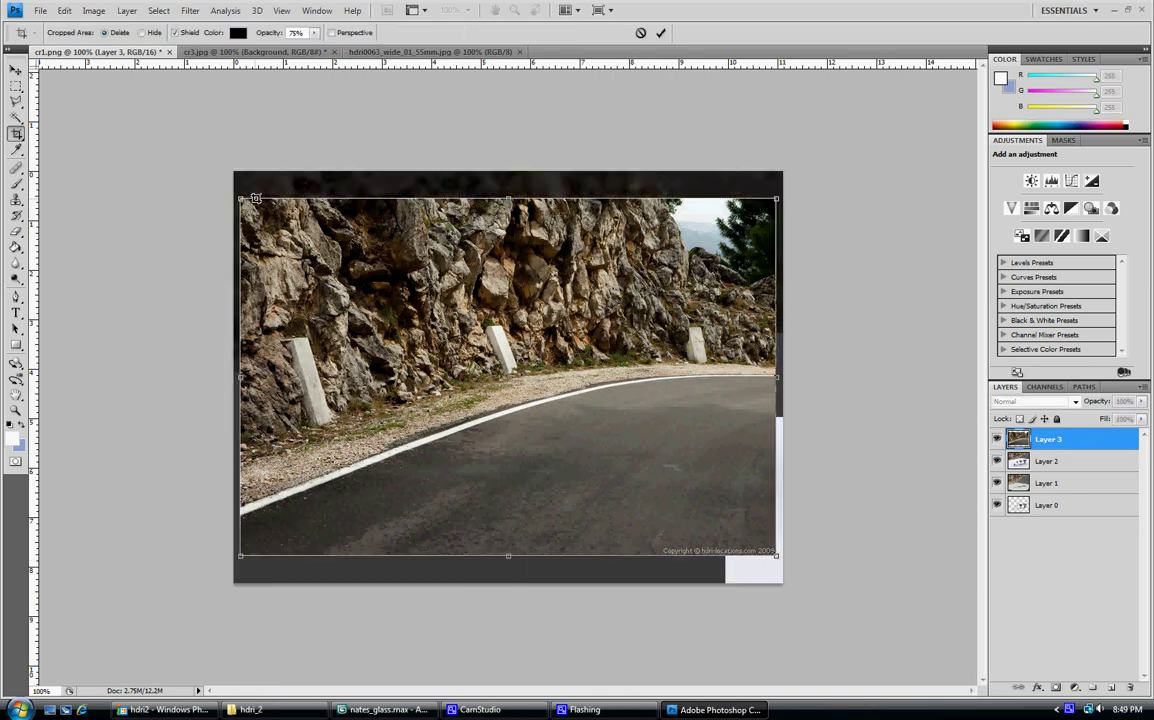
key("Return")
key("ctrl+plus")
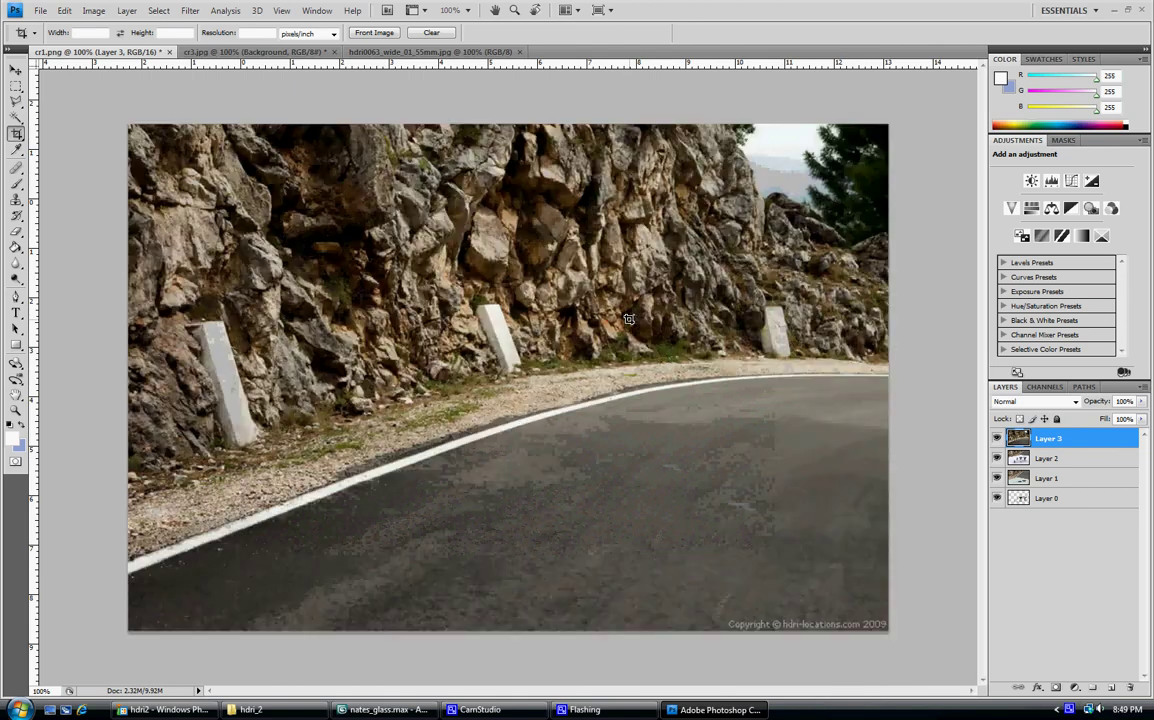
key("ctrl+minus")
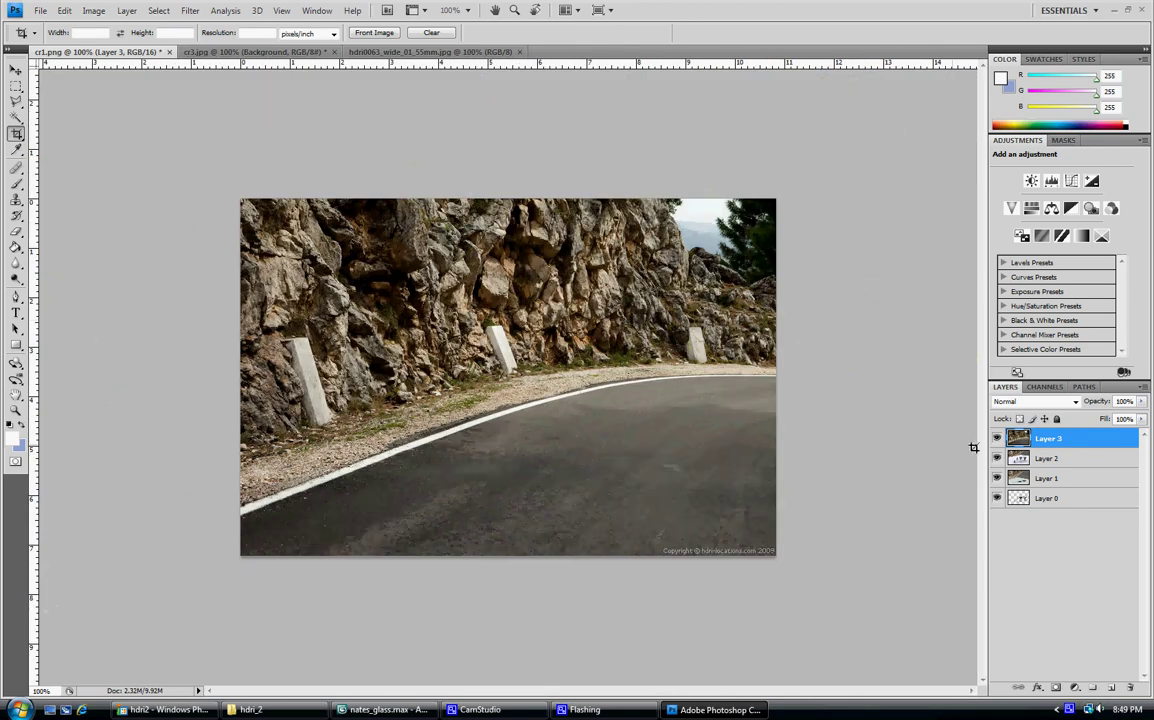
Step: Move the road photo layer to the bottom of the stack and show only the glasses layer above it
left_click_drag(1053, 453, 1064, 522)
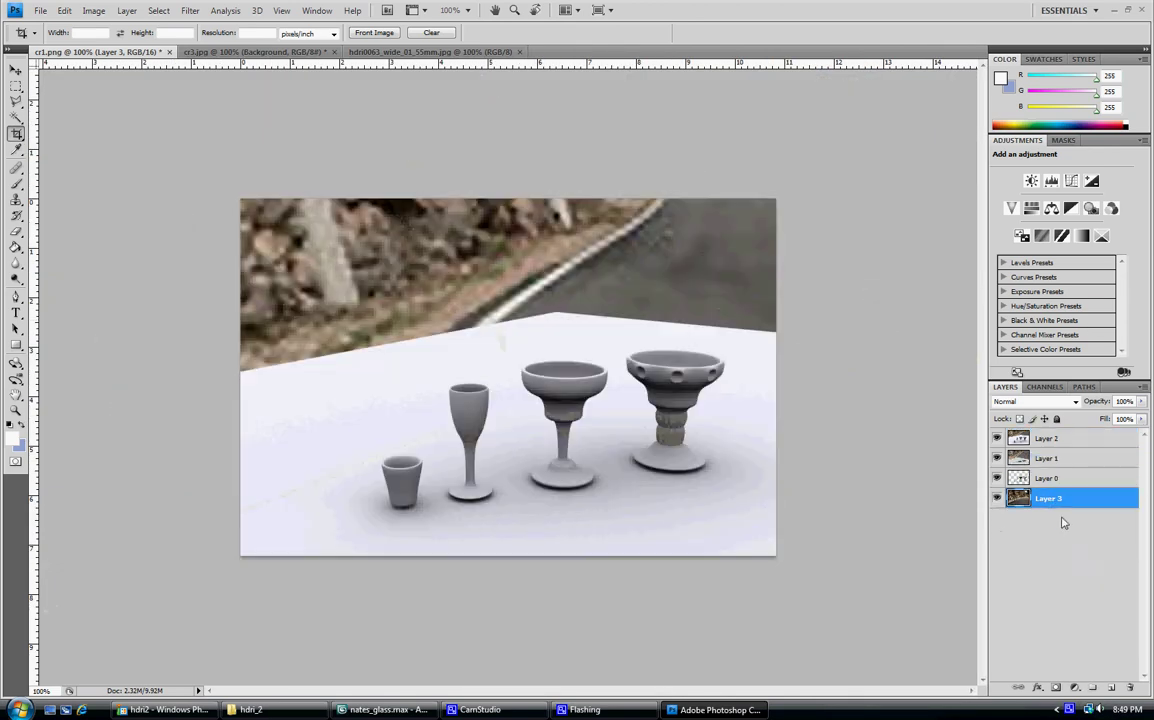
left_click(1046, 440)
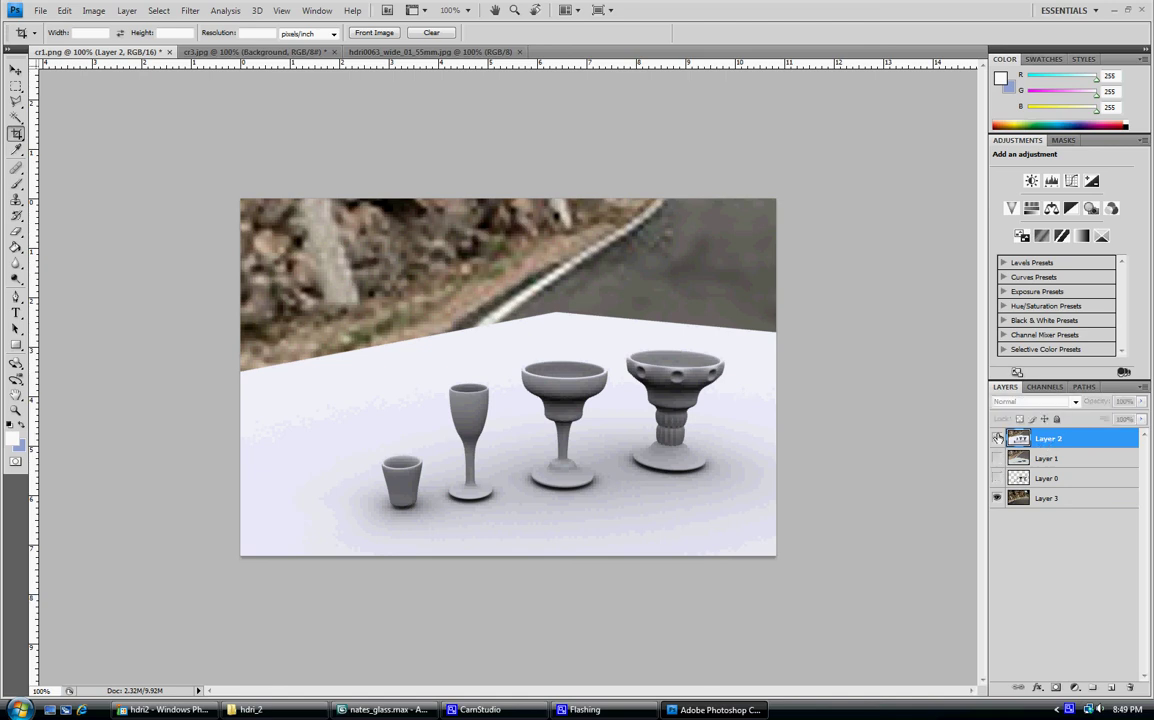
left_click(997, 438)
left_click(996, 479)
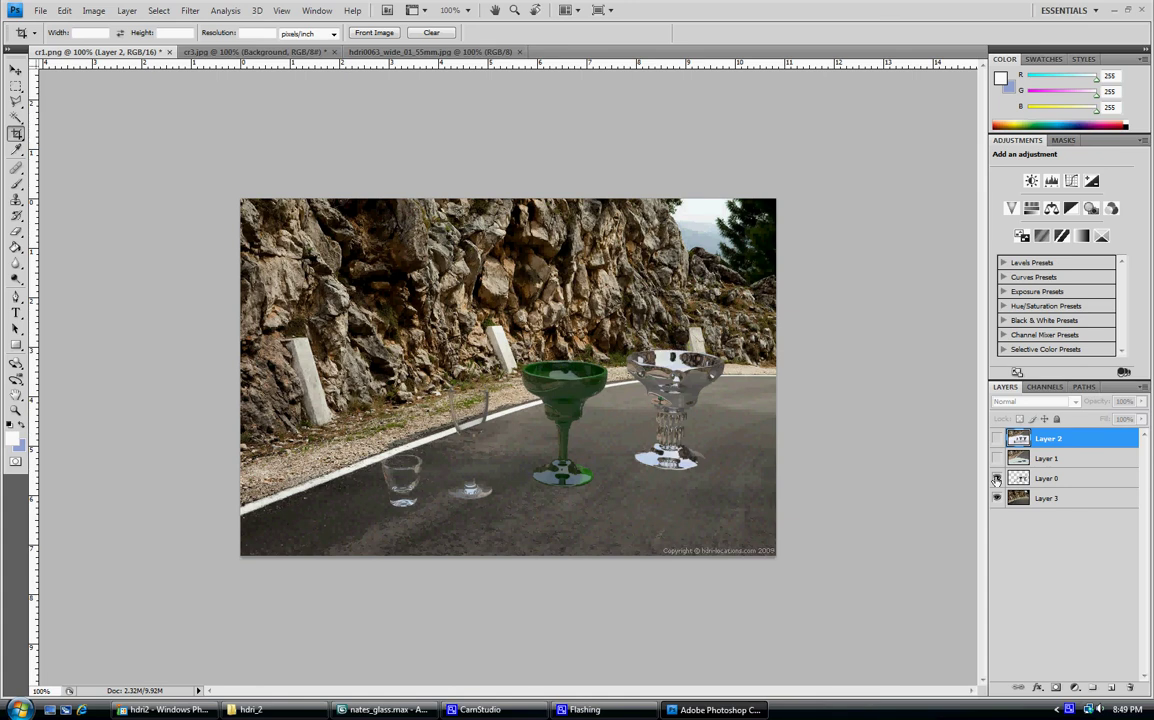
Step: Show the skylight render on Layer 2 and set its blend mode to Multiply
left_click(997, 438)
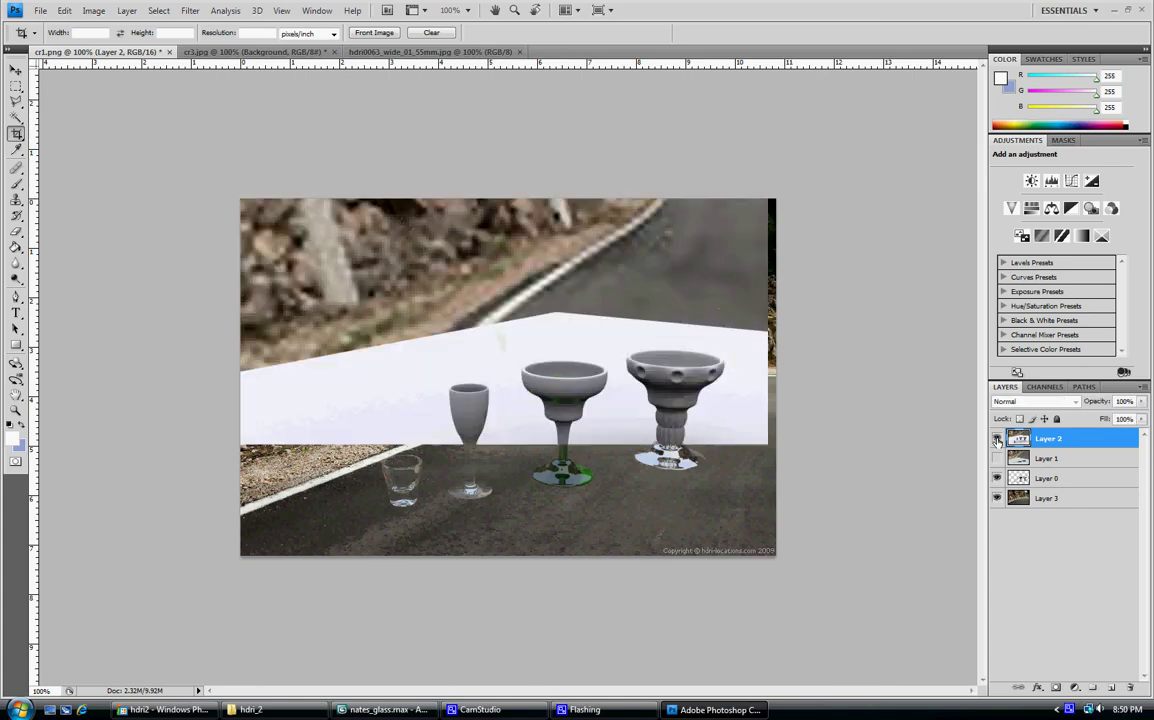
left_click(1035, 402)
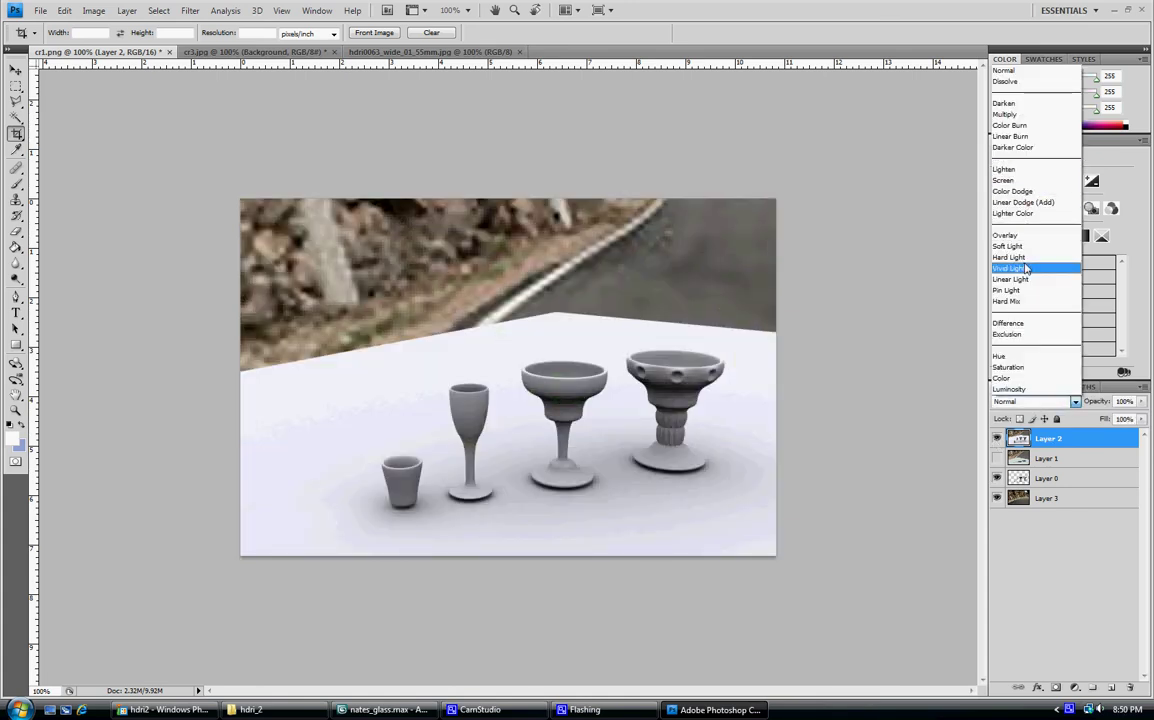
left_click(1010, 114)
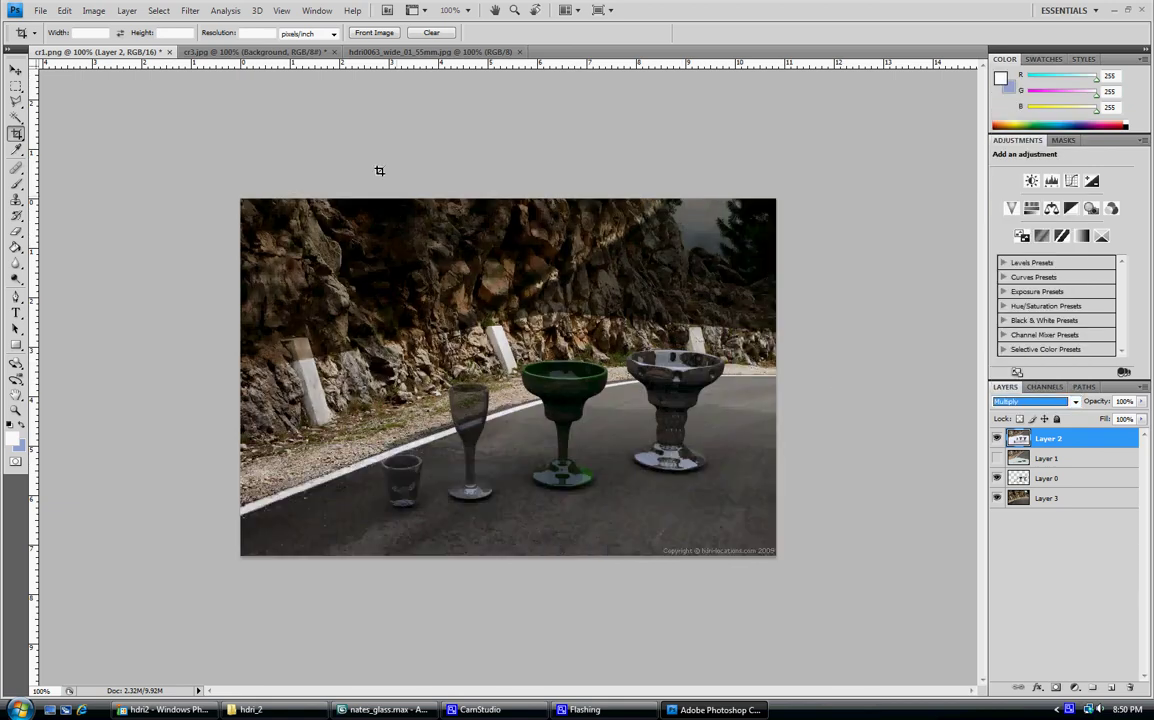
Step: Isolate Layer 2 and erase its background above the ground plane with a soft 72 px eraser at 0% hardness
left_click(17, 70)
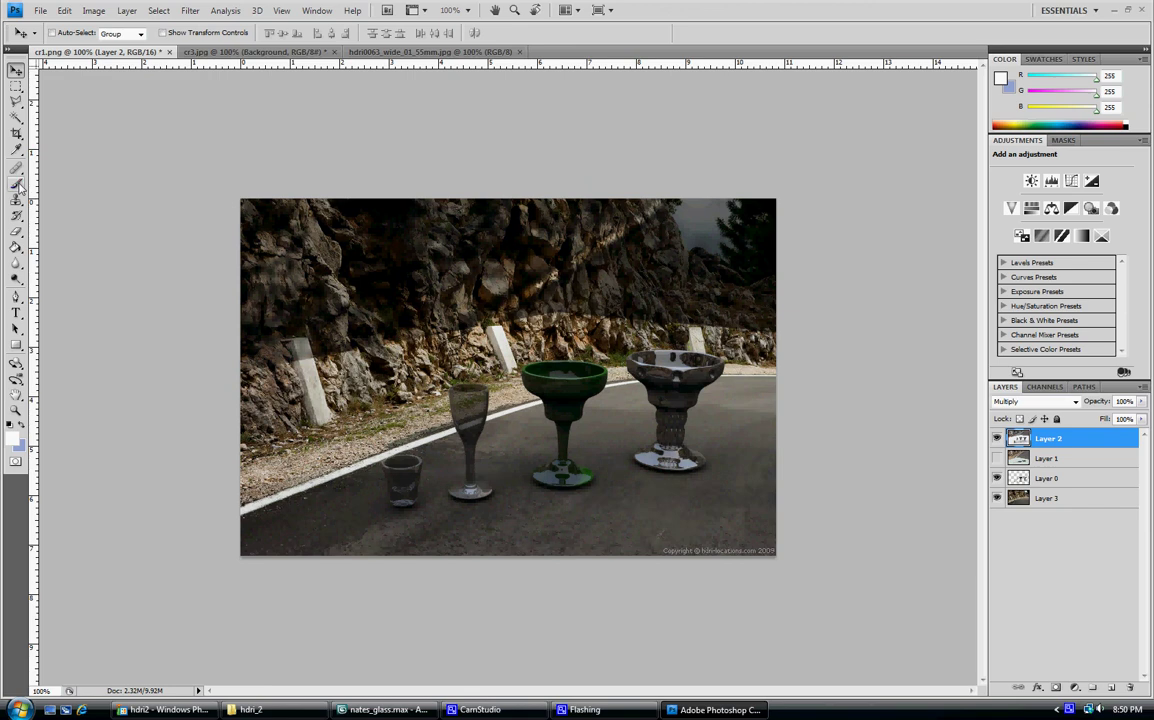
left_click(16, 231)
left_click(93, 33)
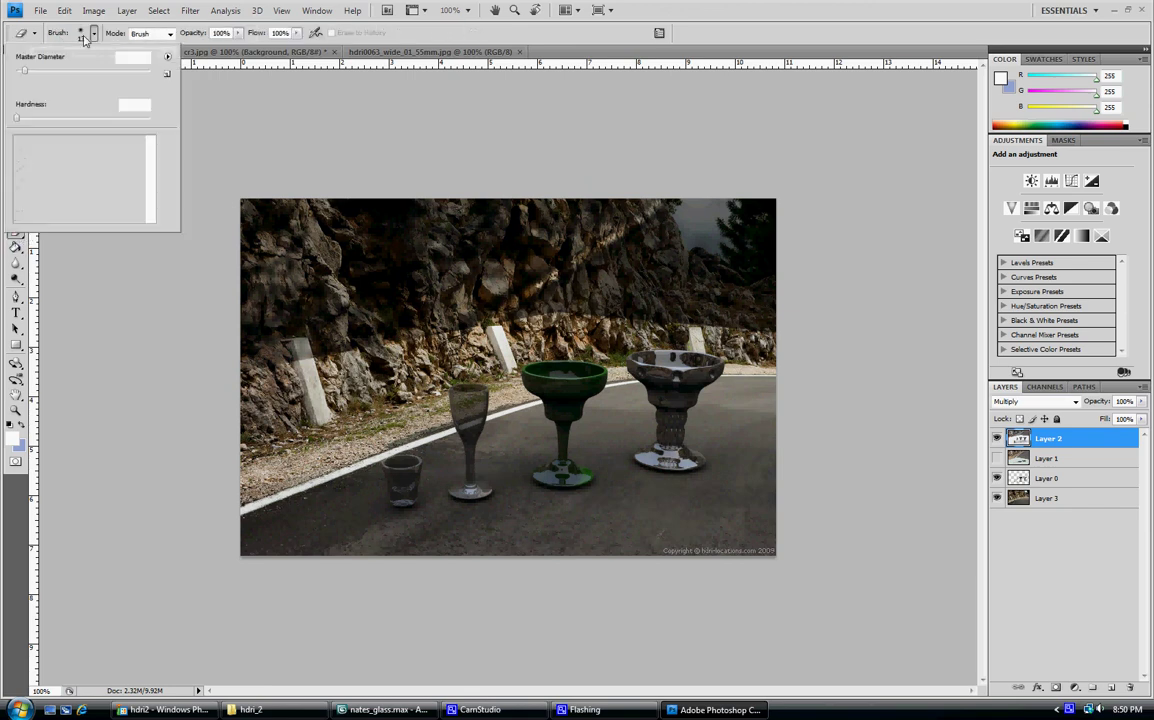
mouse_move(40, 70)
left_mouse_down()
mouse_move(100, 71)
mouse_move(68, 79)
left_mouse_up()
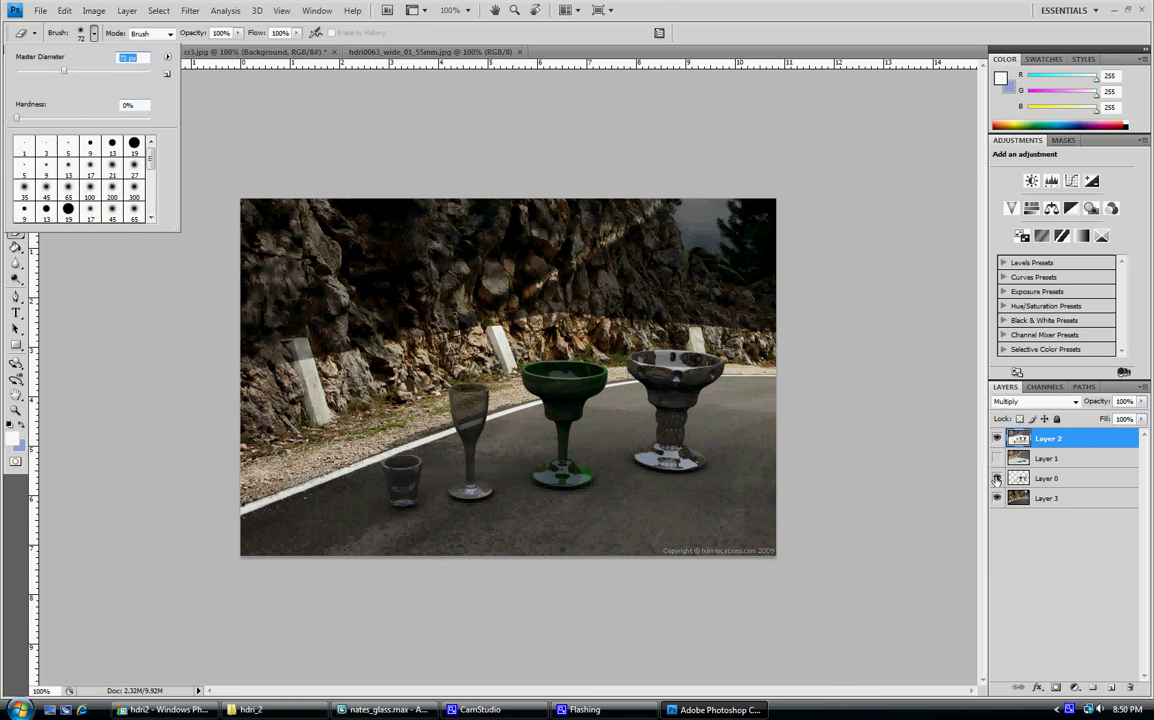
left_click_drag(996, 479, 996, 498)
mouse_move(207, 370)
left_mouse_down()
mouse_move(225, 320)
mouse_move(201, 343)
mouse_move(245, 154)
left_mouse_up()
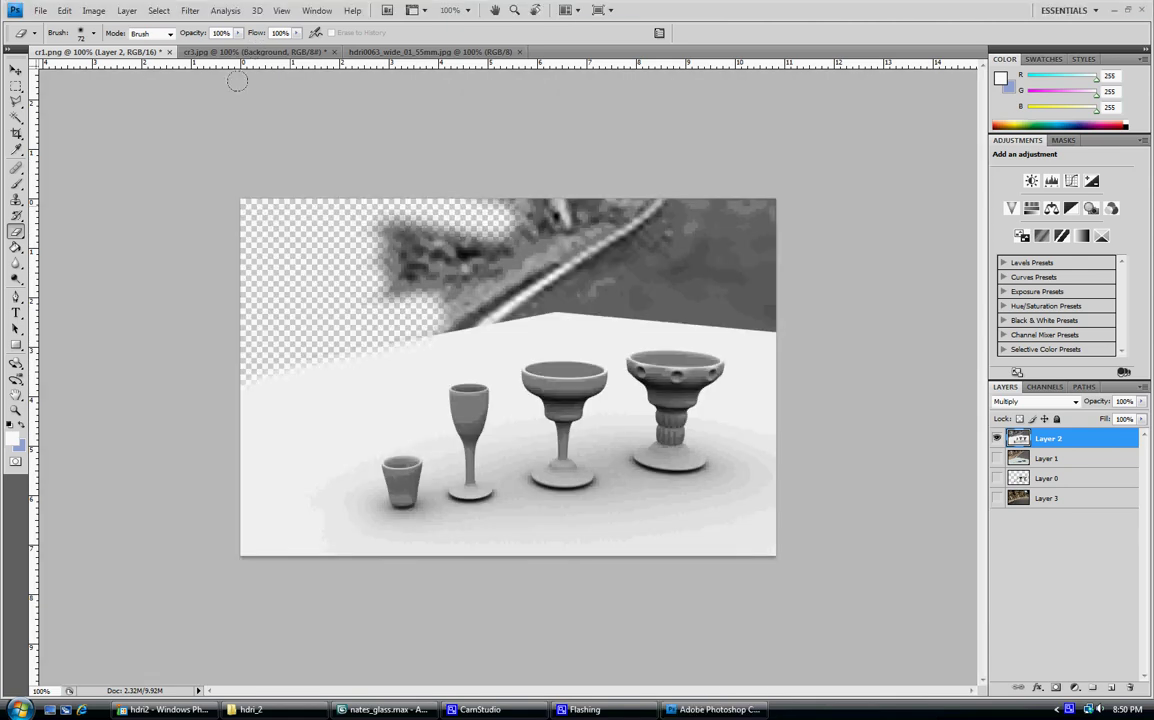
mouse_move(332, 205)
left_mouse_down()
mouse_move(353, 232)
mouse_move(420, 249)
mouse_move(347, 270)
mouse_move(400, 300)
mouse_move(540, 260)
mouse_move(435, 296)
mouse_move(560, 200)
mouse_move(535, 193)
mouse_move(629, 260)
mouse_move(650, 255)
mouse_move(575, 272)
mouse_move(811, 311)
mouse_move(507, 257)
mouse_move(690, 250)
mouse_move(320, 340)
mouse_move(384, 327)
left_mouse_up()
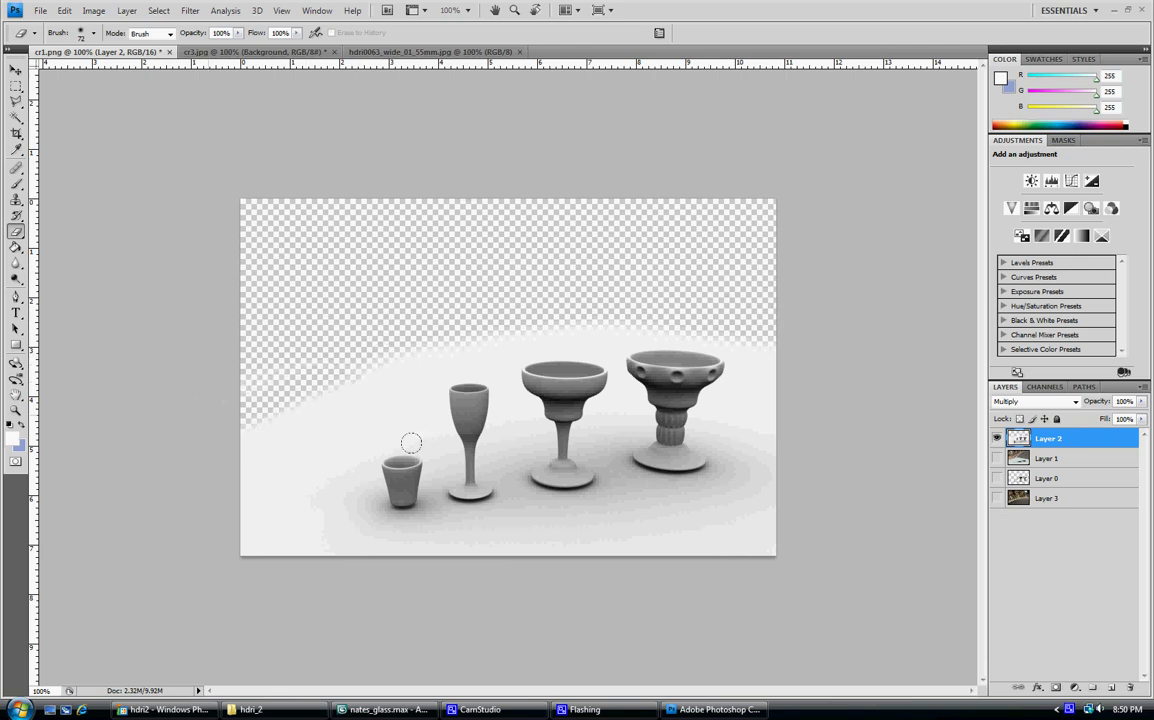
Step: Show the road photo and glasses layers again and compare the composite with and without Layer 2
left_click(997, 498)
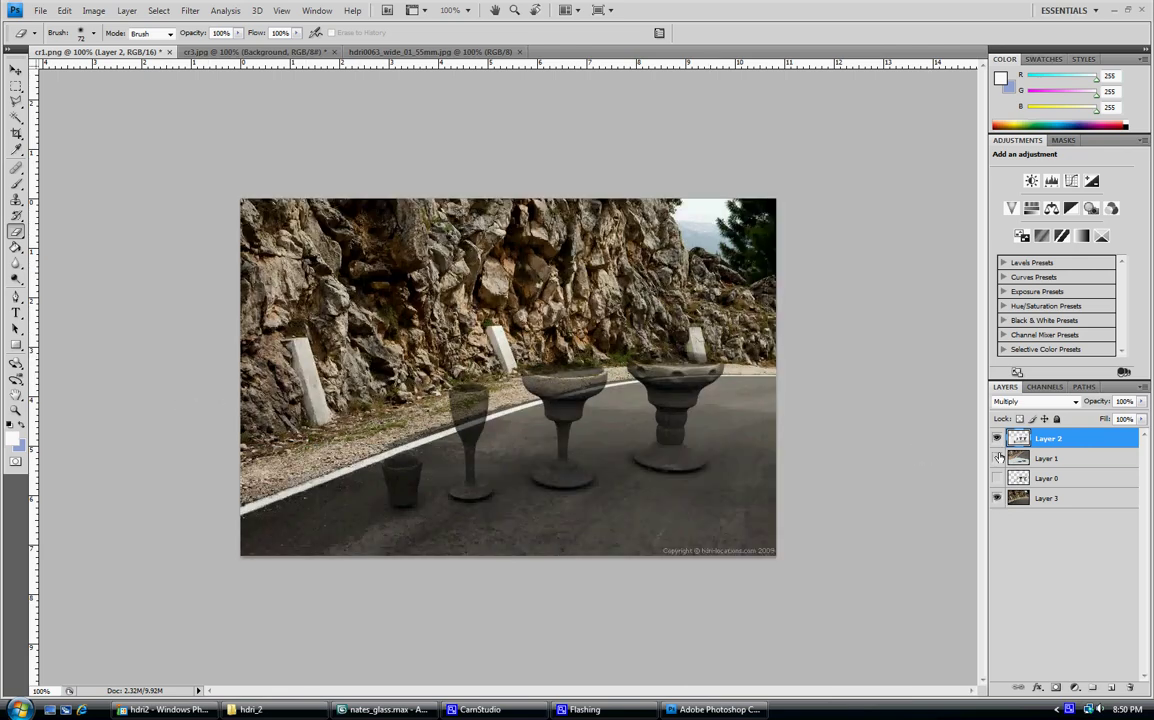
left_click(997, 479)
left_click(997, 439)
left_click(997, 439)
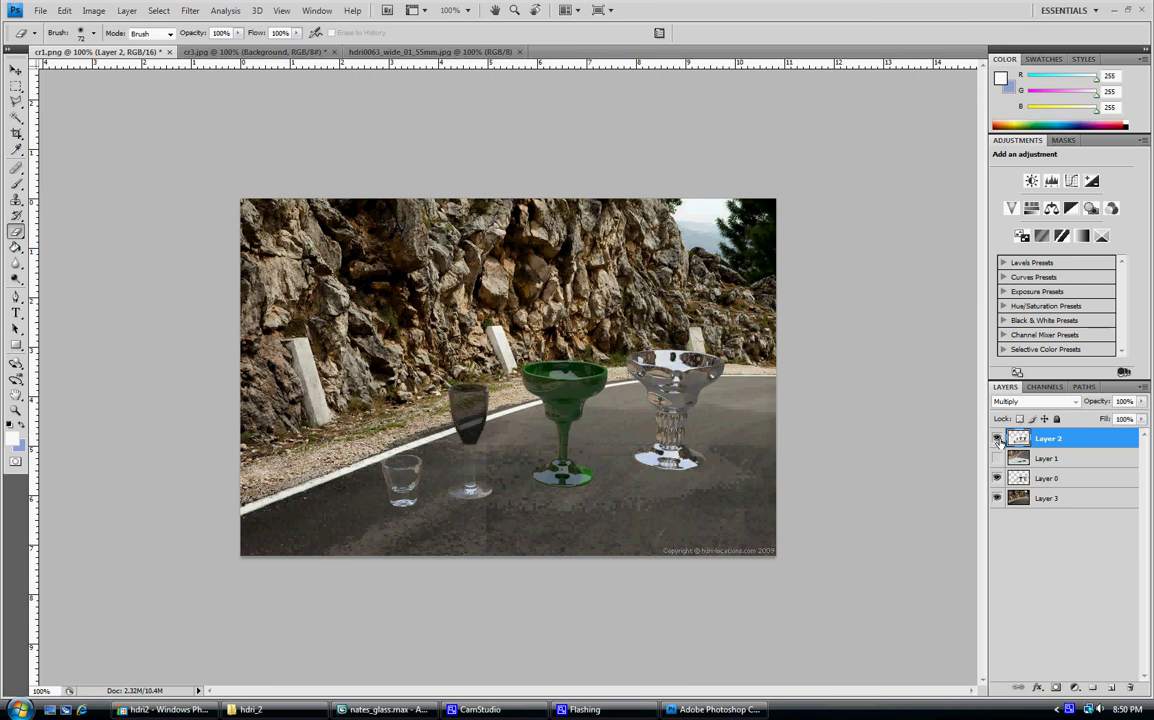
Step: Apply a Levels adjustment to Layer 2 with the midtone input at 0.78 and the white input at 185
left_click(92, 10)
mouse_move(120, 46)
left_click(249, 61)
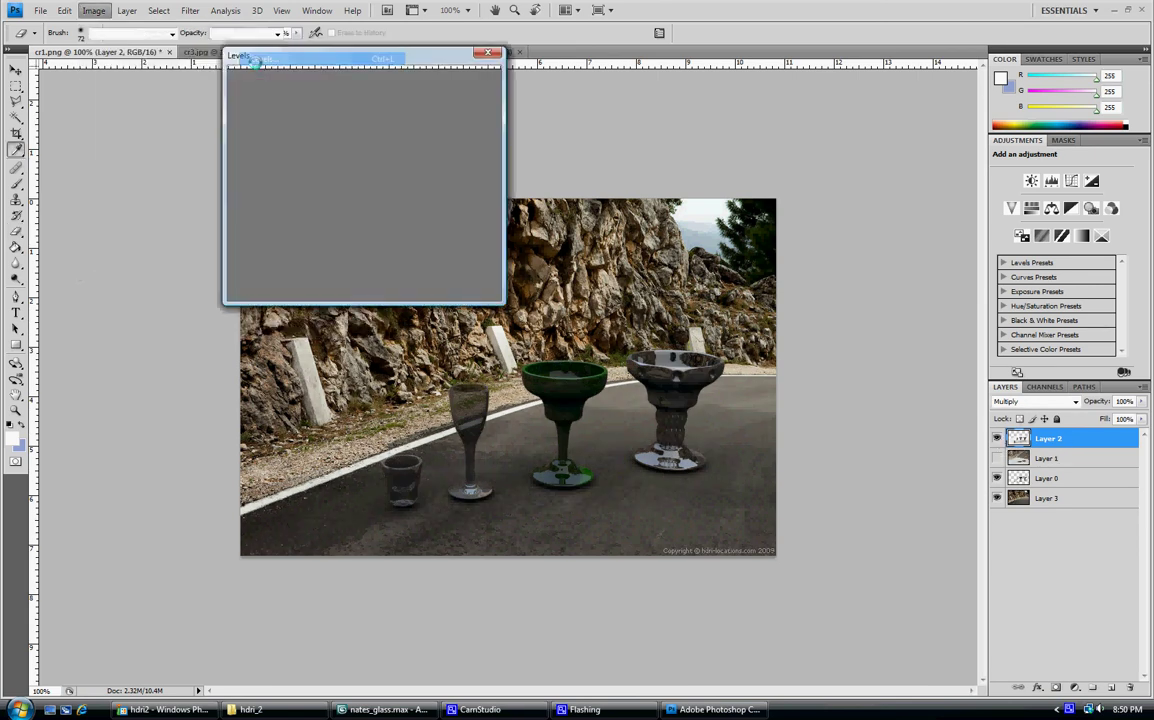
mouse_move(338, 210)
left_mouse_down()
mouse_move(361, 212)
mouse_move(304, 212)
mouse_move(346, 212)
left_mouse_up()
left_click_drag(420, 209, 372, 212)
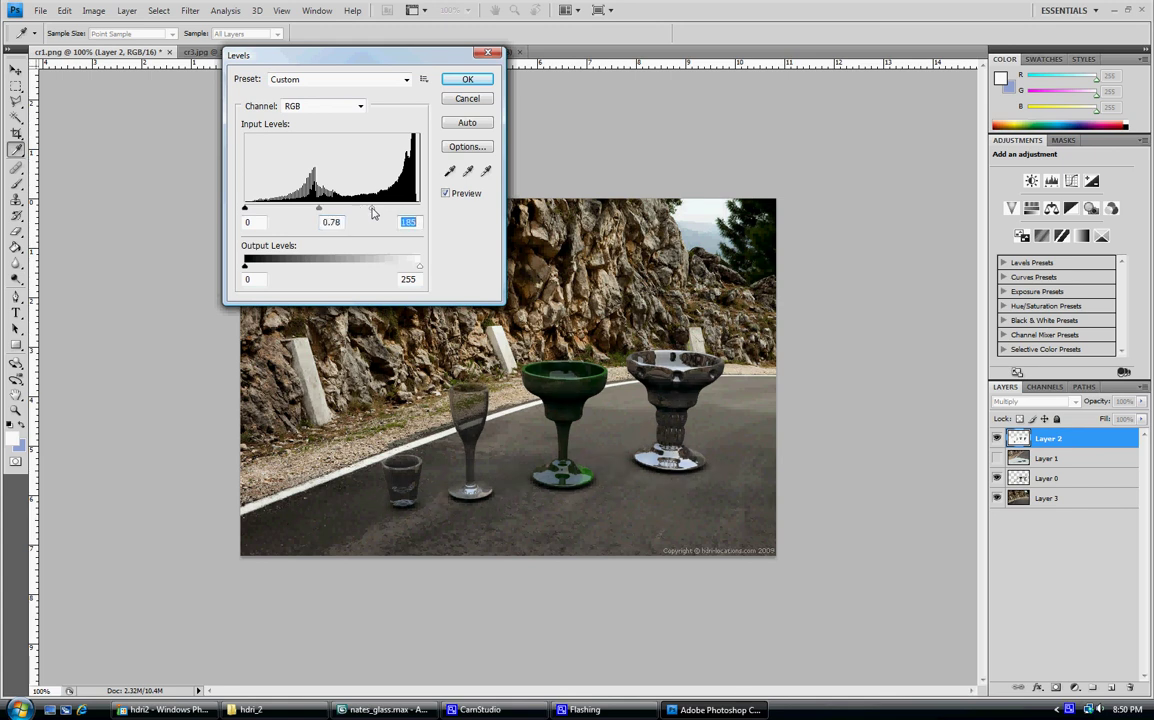
left_click(467, 84)
Step: Isolate Layer 1 and erase its background and most of the ground plane, leaving a soft-edged area around the glasses' shadows
left_click(997, 458, "alt")
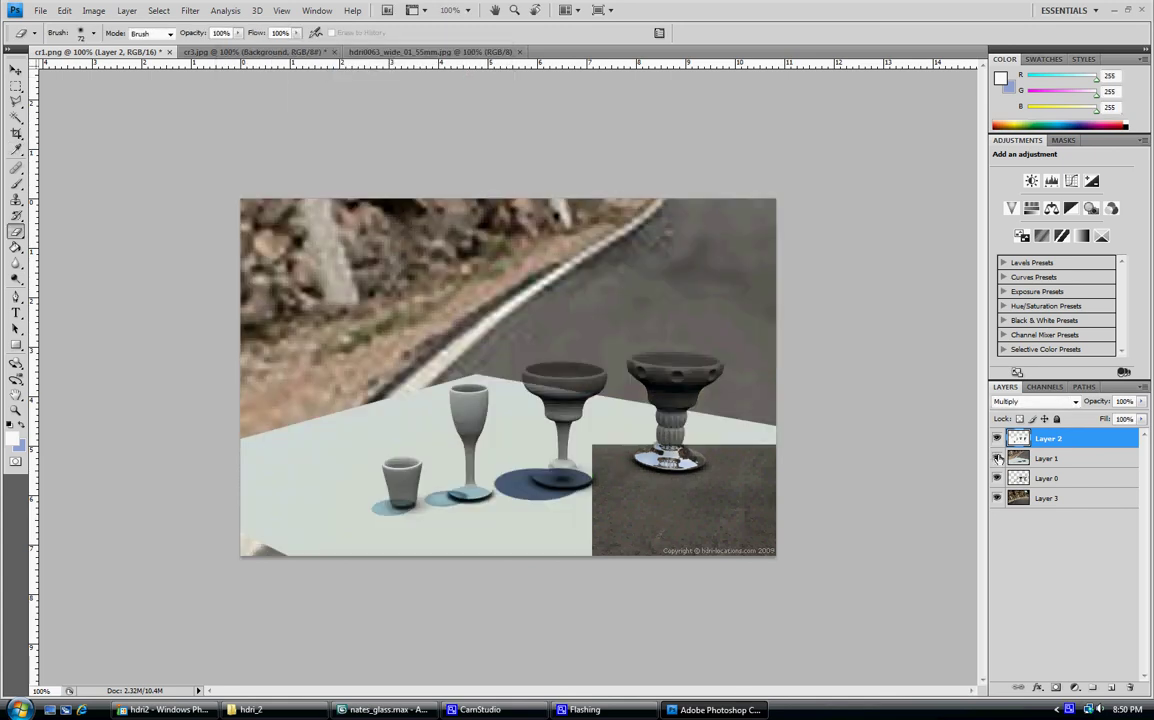
left_click(1045, 465)
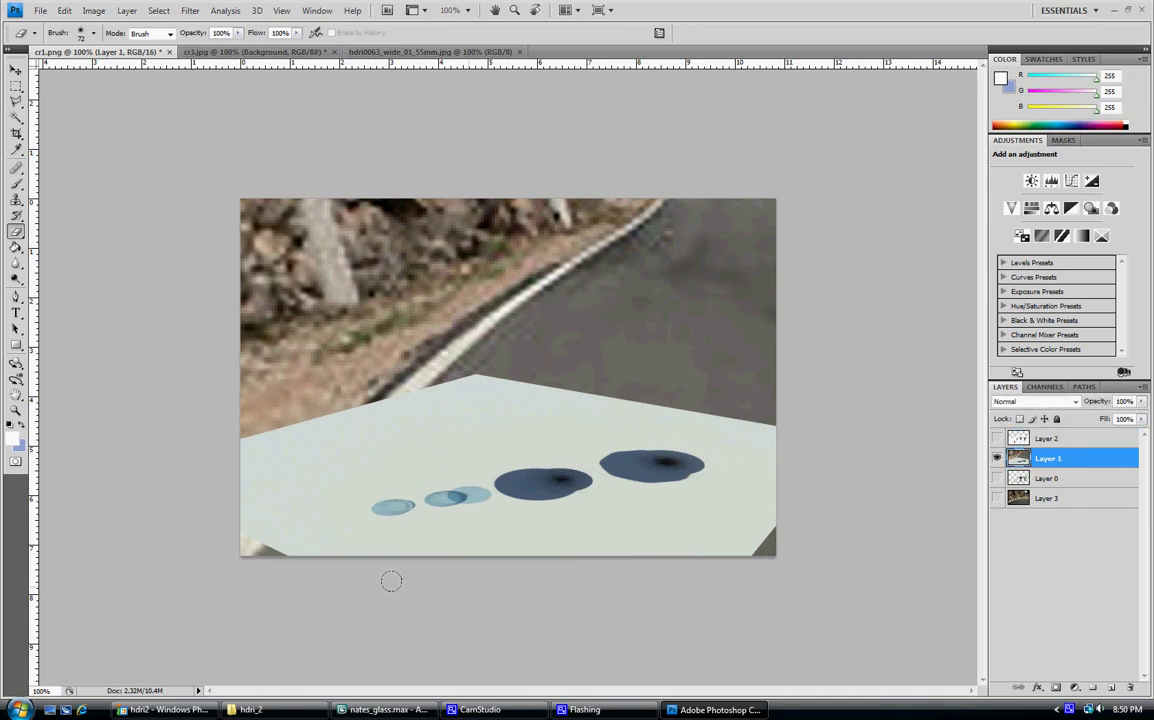
mouse_move(219, 536)
left_mouse_down()
mouse_move(206, 455)
mouse_move(290, 350)
mouse_move(341, 364)
mouse_move(203, 397)
mouse_move(193, 301)
mouse_move(222, 265)
mouse_move(233, 199)
mouse_move(770, 190)
mouse_move(778, 402)
mouse_move(340, 311)
mouse_move(850, 381)
mouse_move(744, 314)
mouse_move(470, 290)
mouse_move(300, 195)
mouse_move(324, 295)
left_mouse_up()
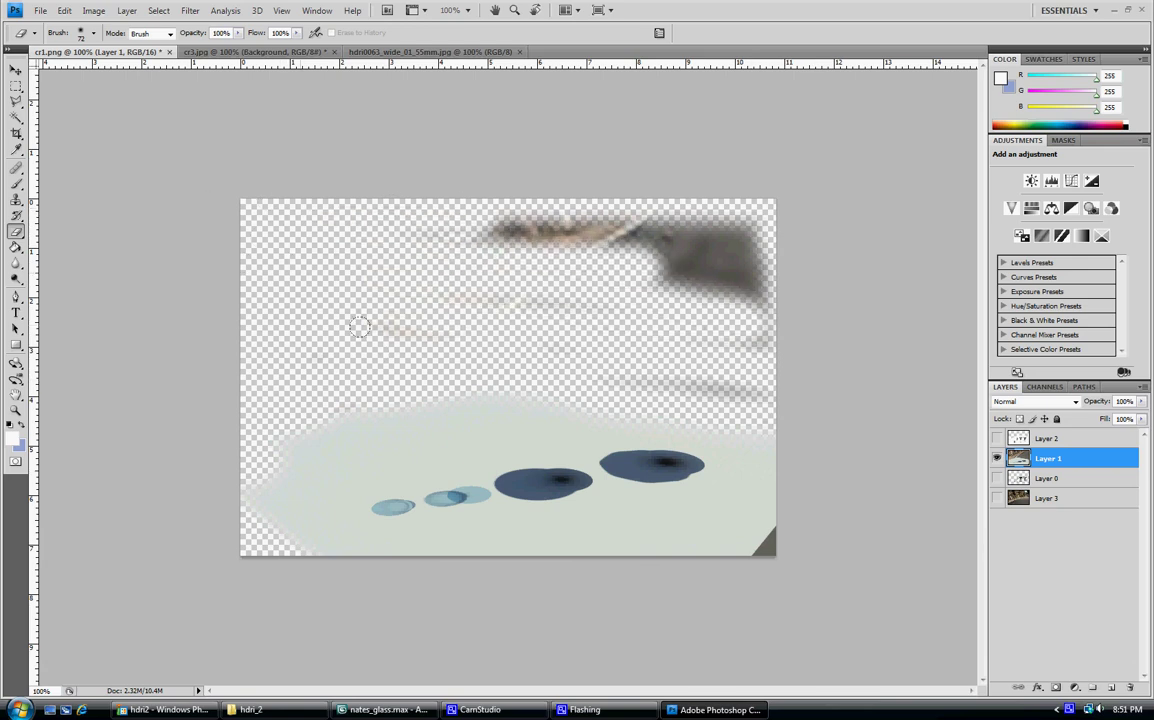
mouse_move(387, 250)
left_mouse_down()
mouse_move(528, 229)
mouse_move(695, 235)
mouse_move(780, 283)
mouse_move(719, 331)
mouse_move(477, 327)
mouse_move(707, 353)
mouse_move(760, 380)
mouse_move(727, 561)
mouse_move(690, 567)
mouse_move(688, 474)
mouse_move(757, 505)
mouse_move(624, 547)
mouse_move(358, 545)
mouse_move(294, 458)
mouse_move(465, 397)
mouse_move(296, 451)
mouse_move(489, 410)
mouse_move(690, 404)
mouse_move(748, 486)
mouse_move(667, 568)
mouse_move(701, 509)
mouse_move(388, 558)
left_mouse_up()
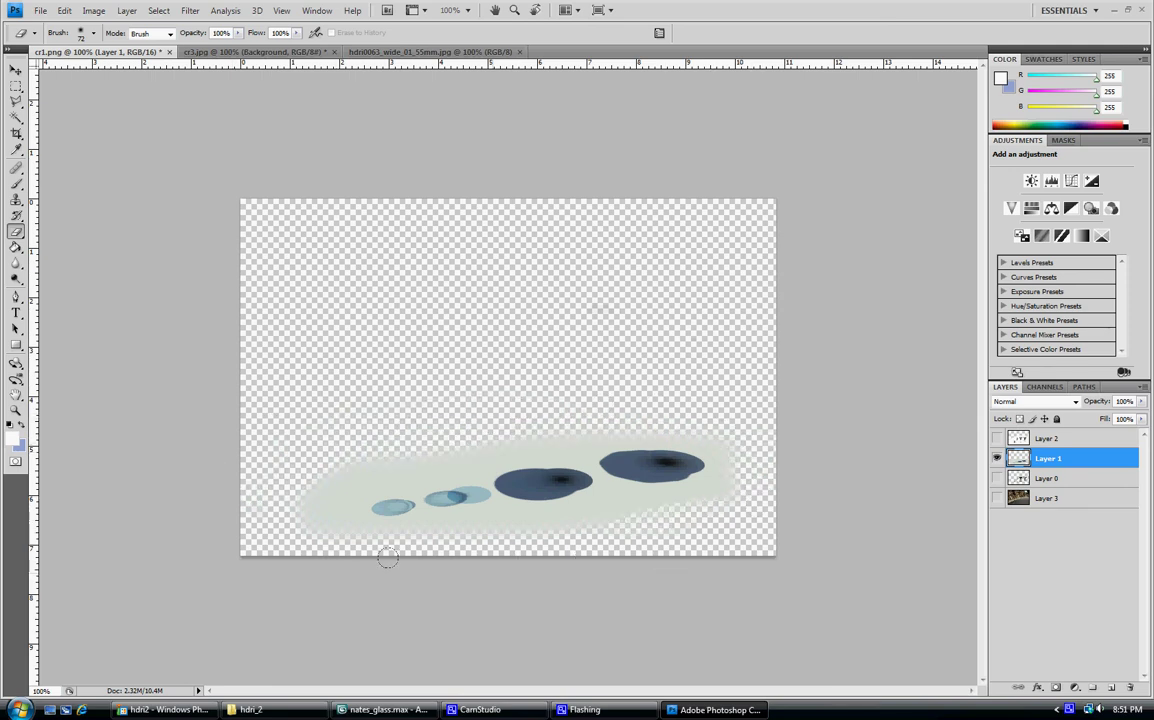
left_click_drag(339, 452, 753, 417)
Step: Show all the other layers again and move the shadow layer, Layer 1, below the glasses on Layer 0
left_click(996, 478)
left_click(996, 498)
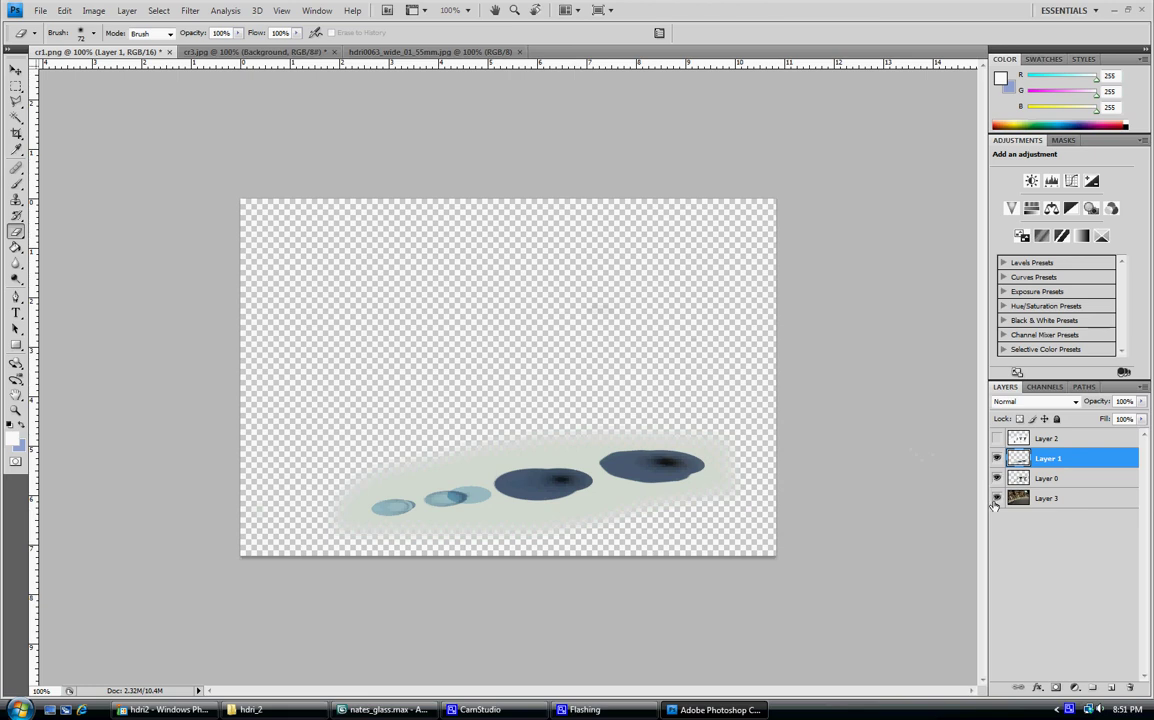
left_click(996, 439)
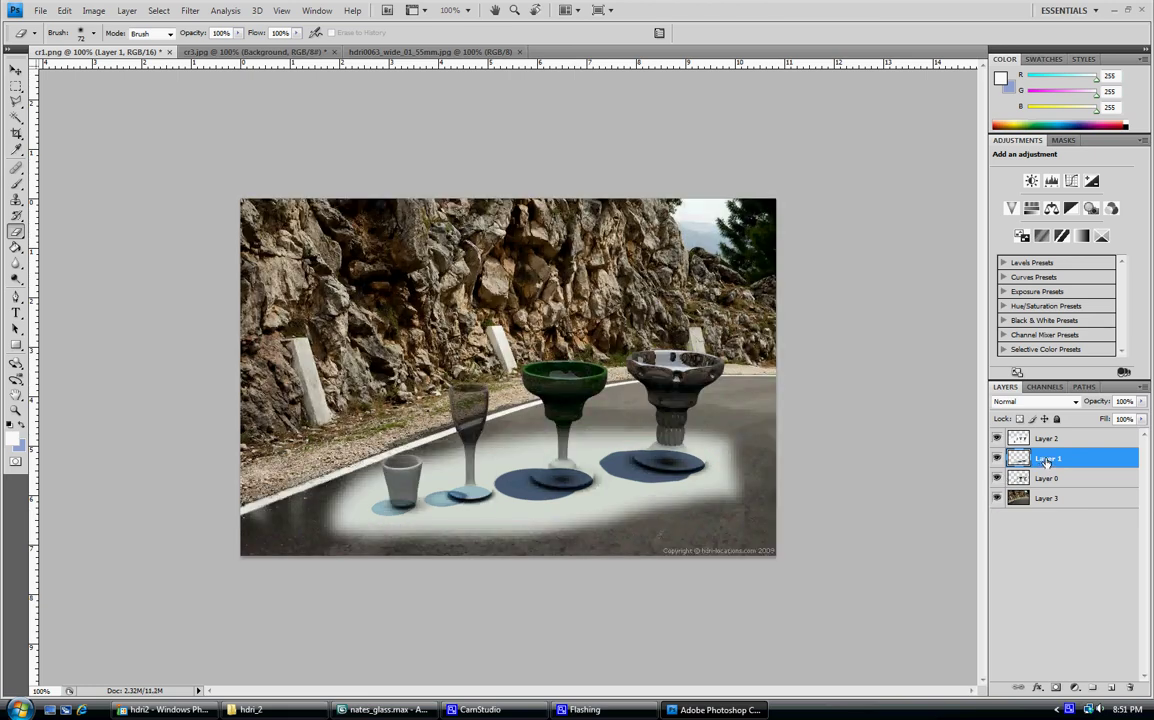
left_click_drag(1046, 462, 1046, 485)
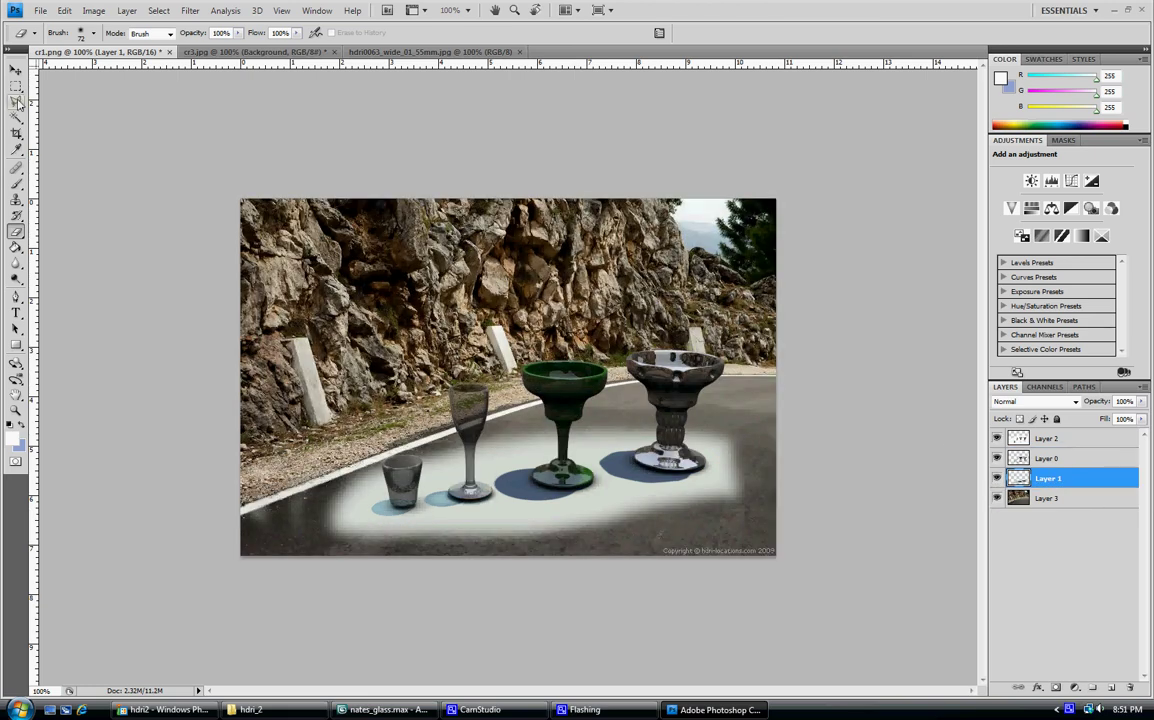
Step: Set the blend mode of the shadow layer, Layer 1, to Multiply
key("v")
left_click(1035, 401)
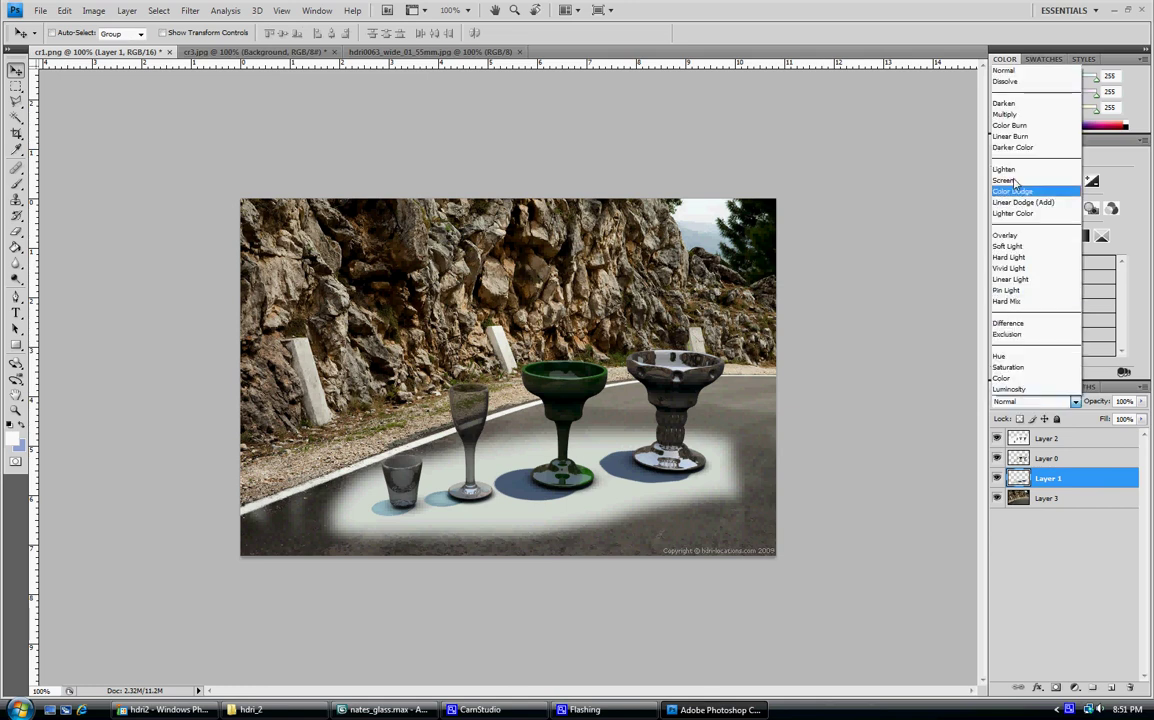
left_click(1010, 116)
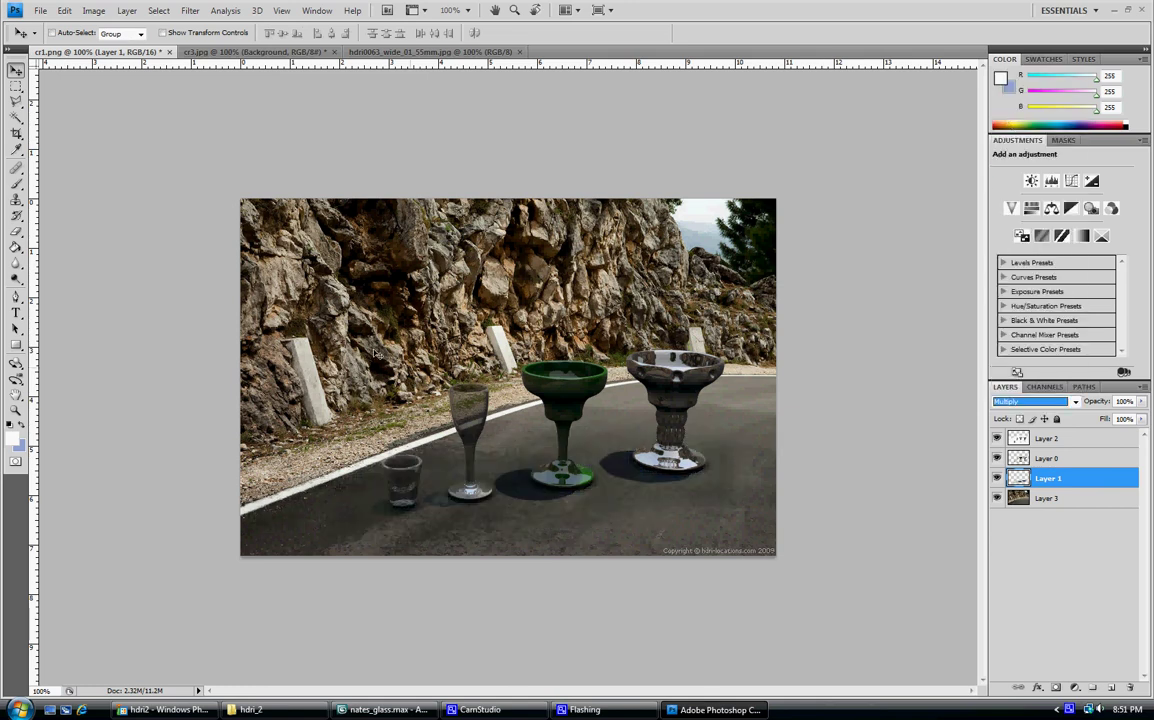
Step: Brighten Layer 1 using Levels with the white input at 208, and set the layer's opacity to 90%
left_click(92, 11)
mouse_move(108, 44)
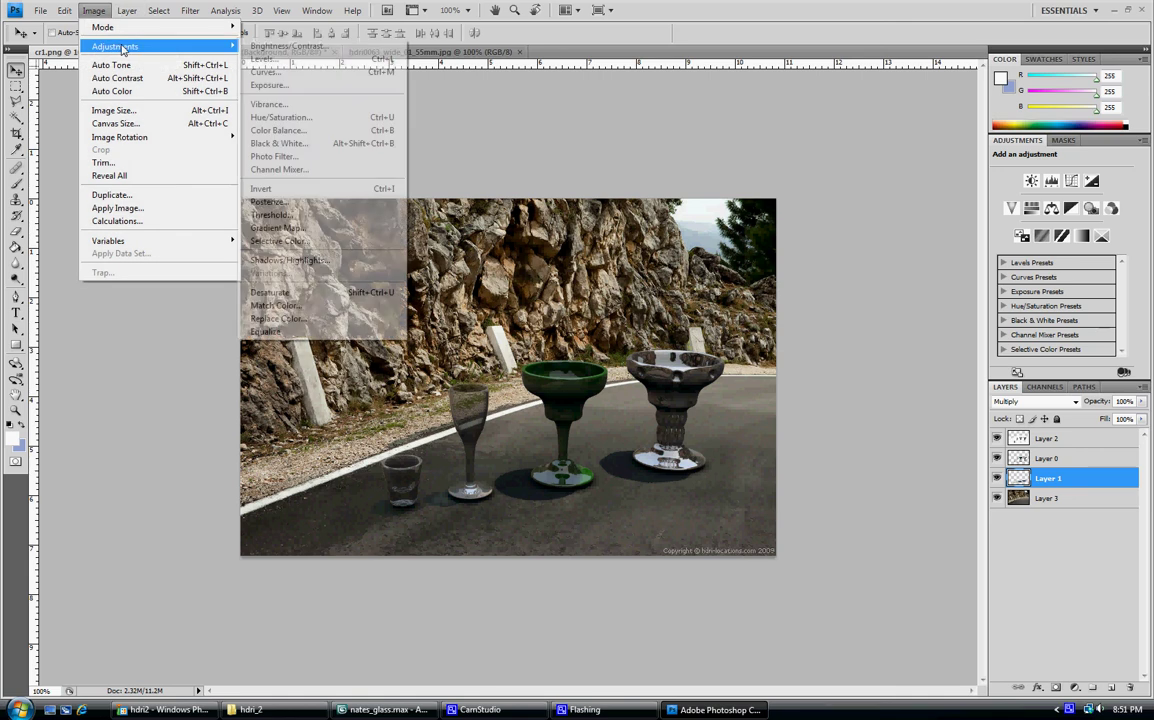
left_click(268, 59)
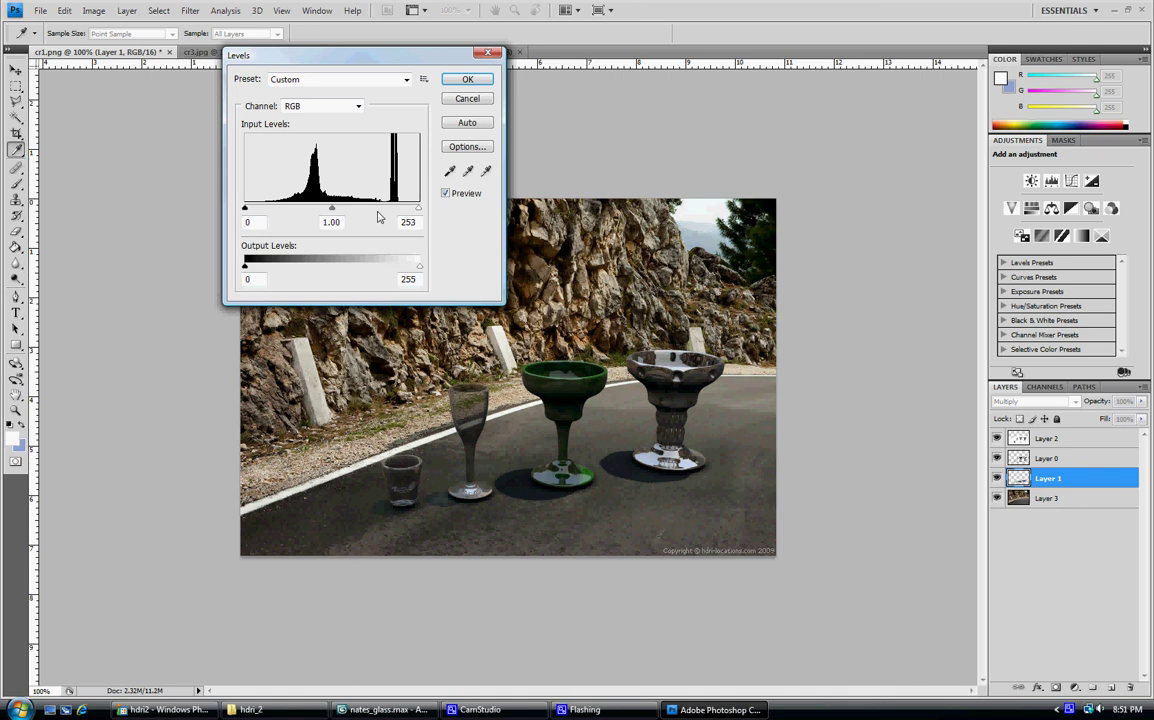
mouse_move(378, 212)
left_mouse_down()
mouse_move(359, 206)
mouse_move(387, 206)
left_mouse_up()
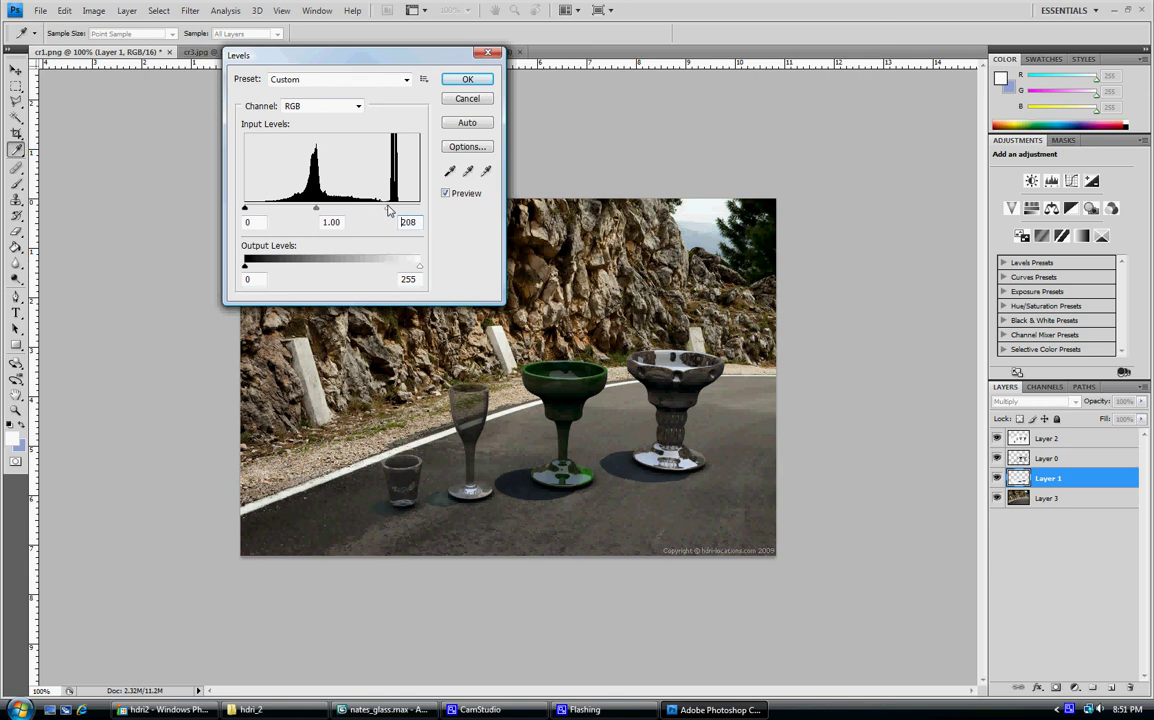
left_click(467, 79)
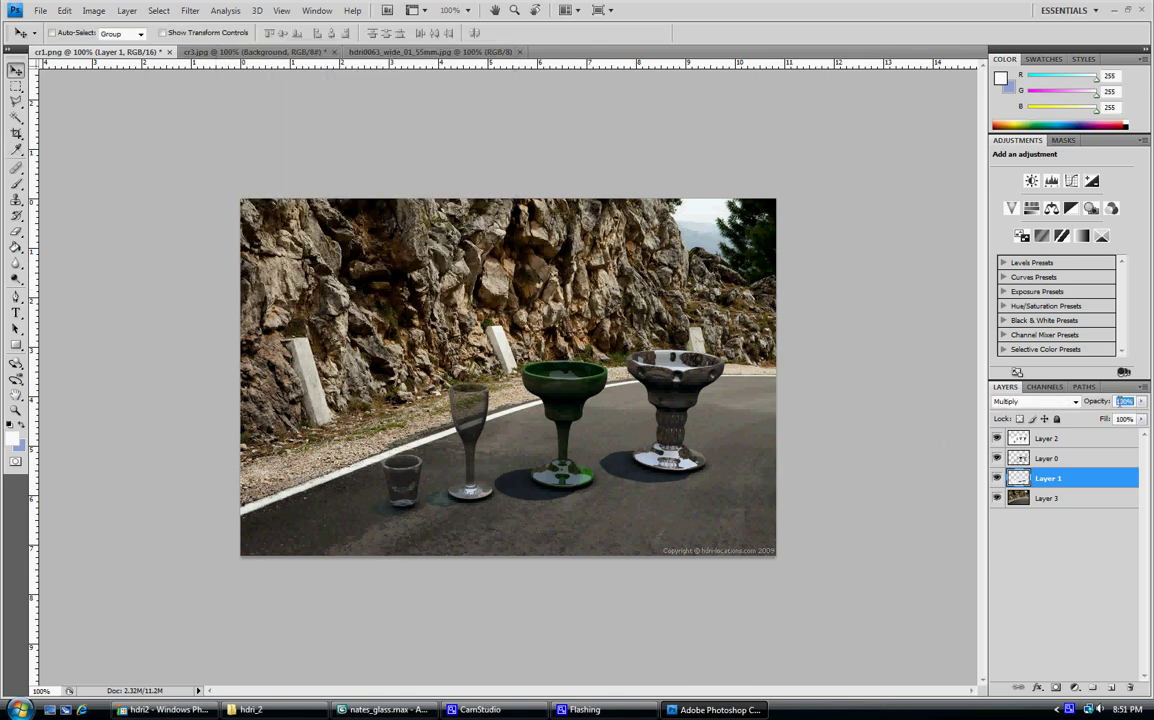
type("90")
Step: Lower the opacity of the skylight pass on Layer 2 to 74%
left_click(1047, 460)
left_click(1047, 440)
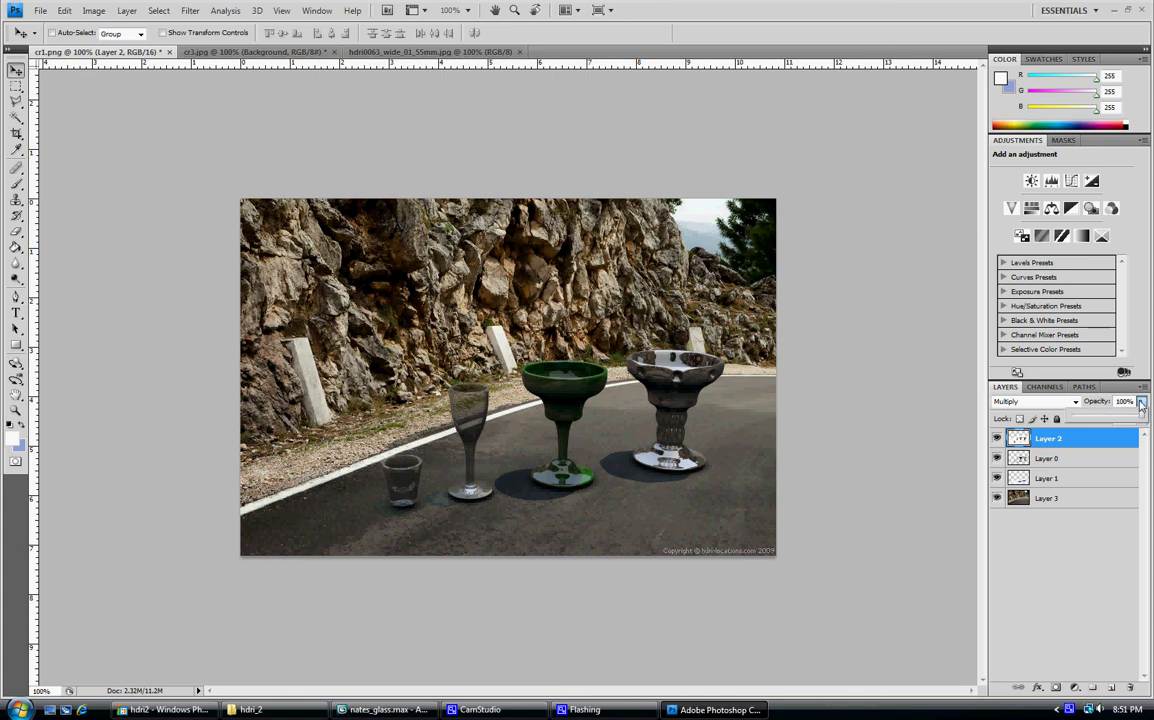
left_click(1141, 401)
left_click_drag(1140, 417, 1125, 417)
left_click(953, 465)
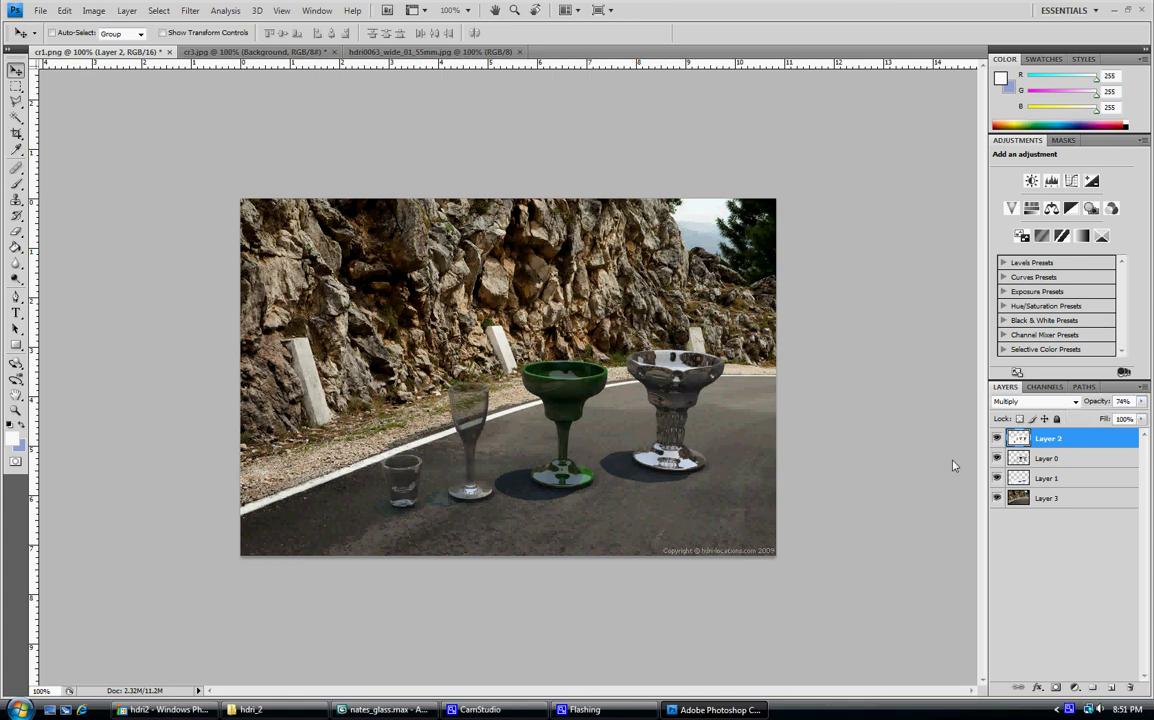
key("ctrl+=")
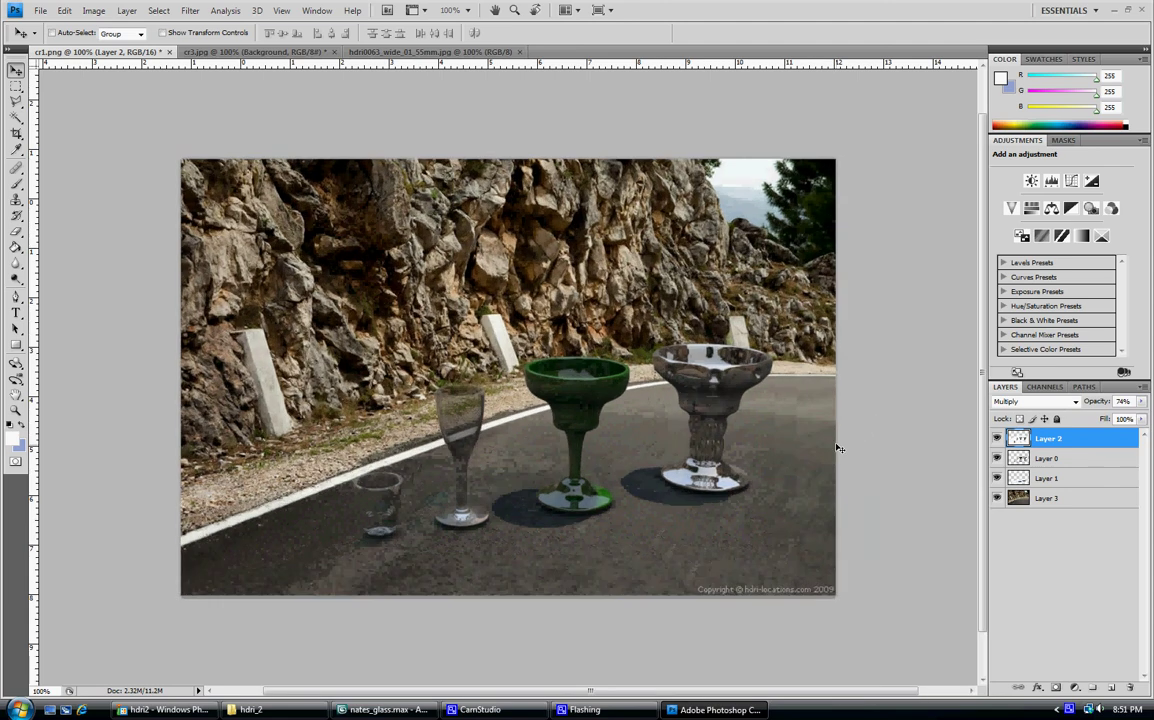
key("ctrl+minus")
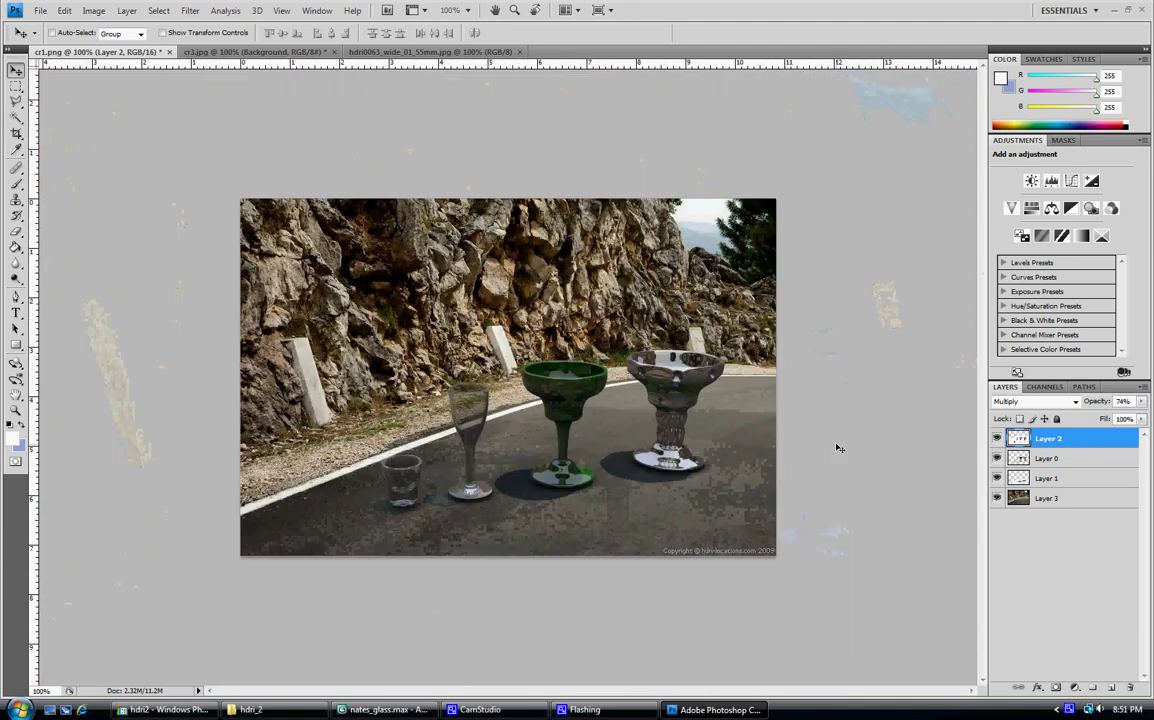